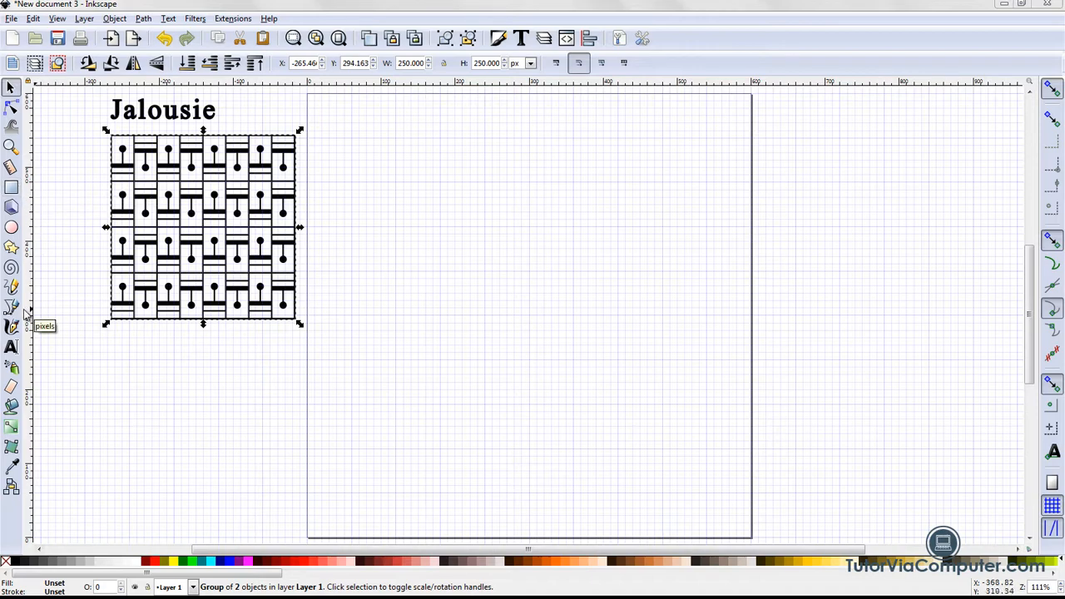
- Draw a 30 × 60 px unfilled rectangle starting at the page's upper-left corner, snapped to the grid
scroll(998, 341, "up", 3)
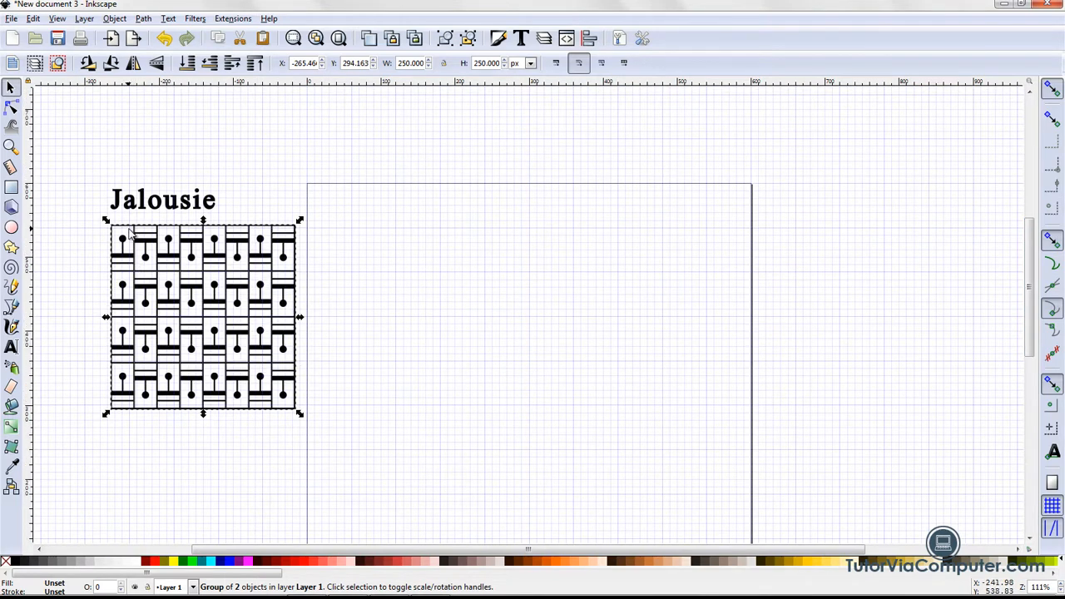
key("Escape")
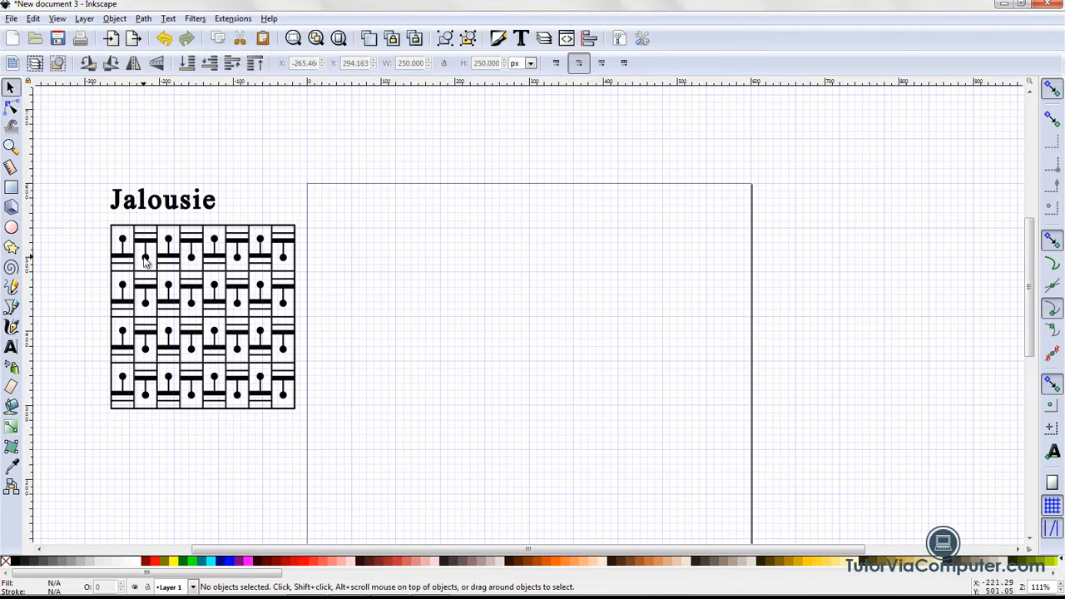
left_click(11, 189)
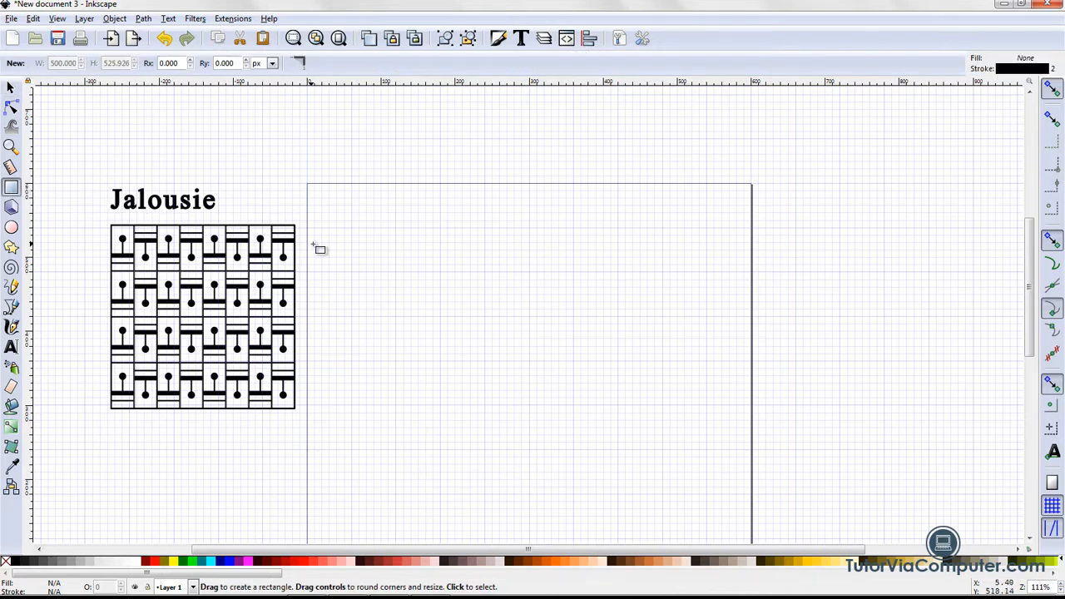
left_click(11, 146)
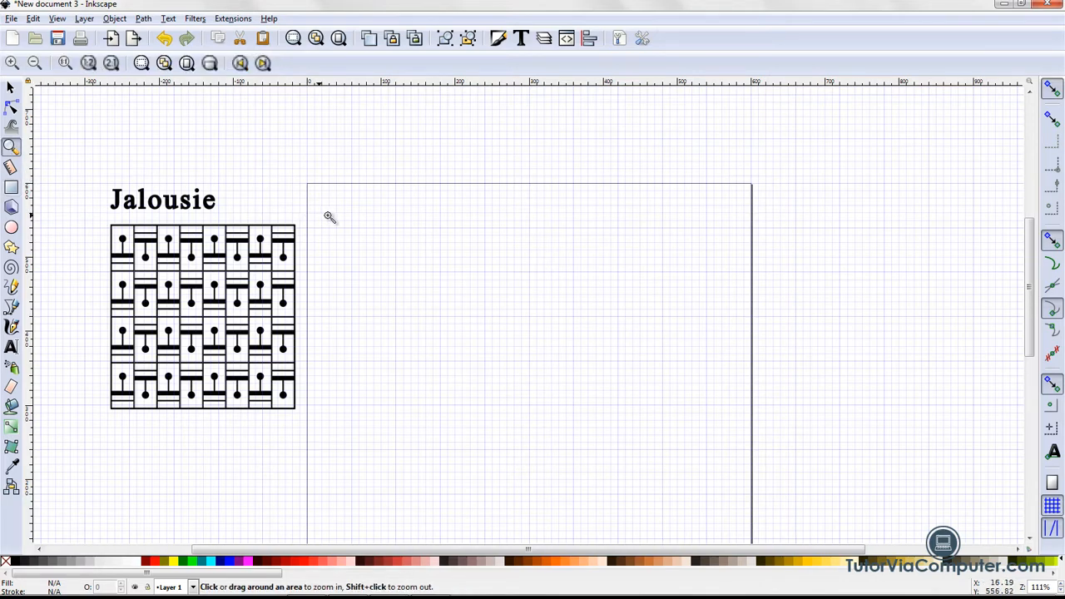
left_click(331, 216)
left_click(329, 217)
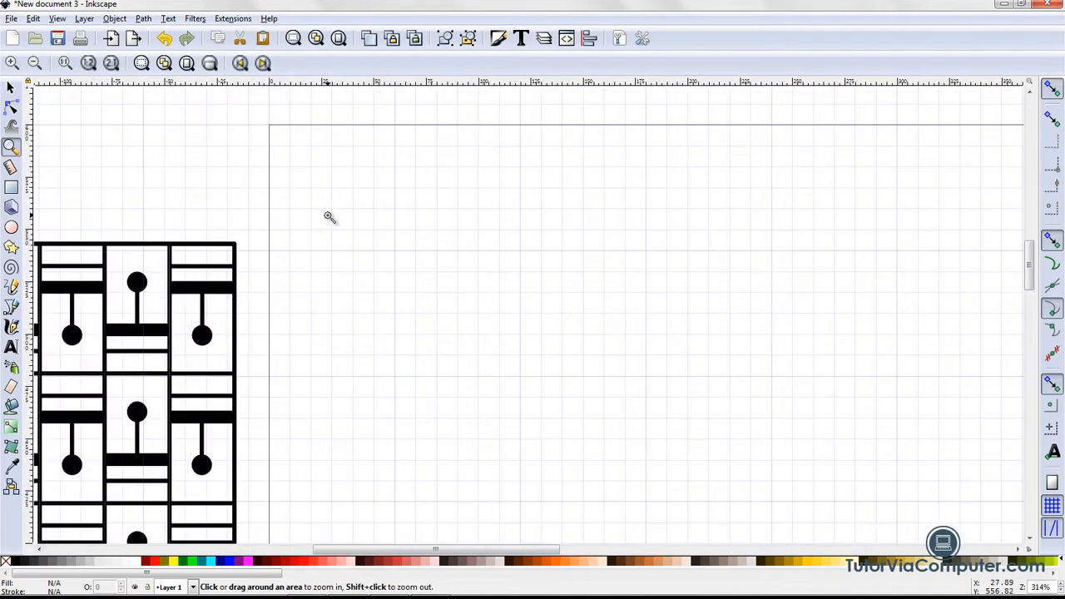
left_click(11, 188)
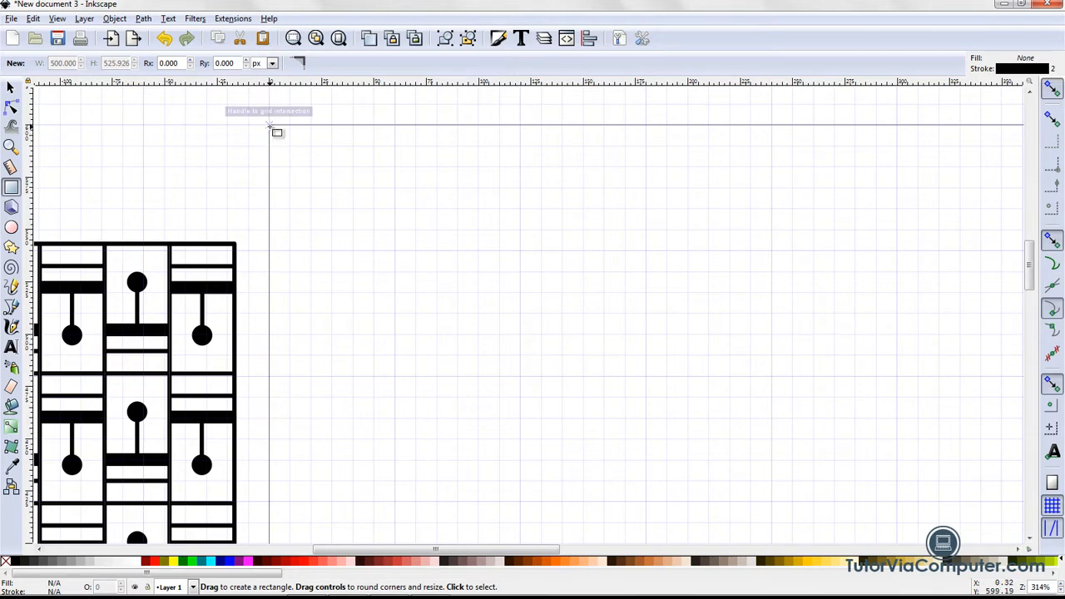
left_click_drag(269, 125, 333, 250)
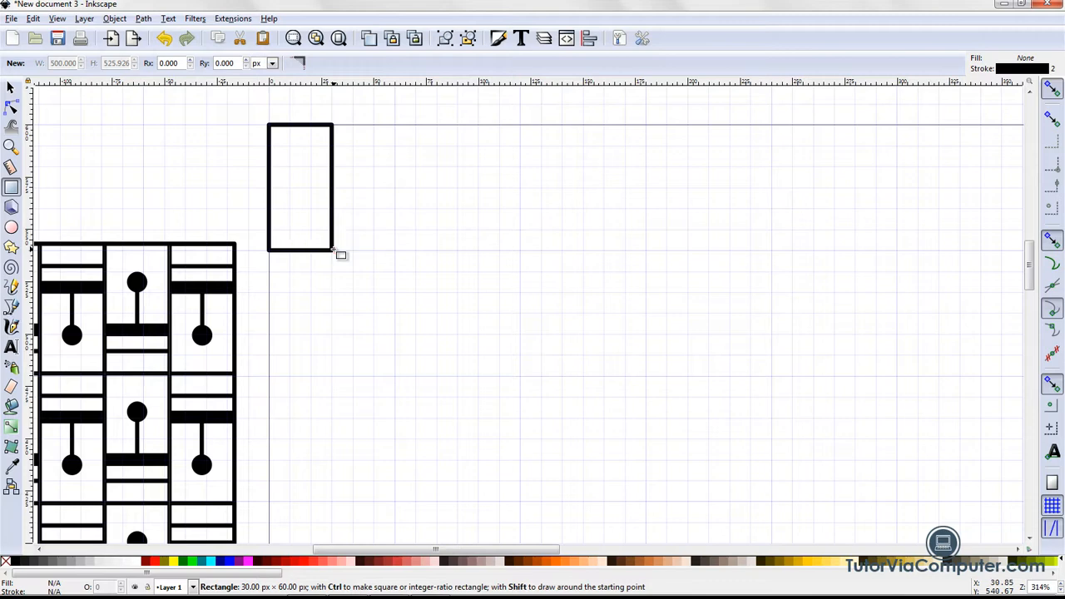
left_click_drag(335, 250, 333, 251)
left_click_drag(333, 251, 332, 251)
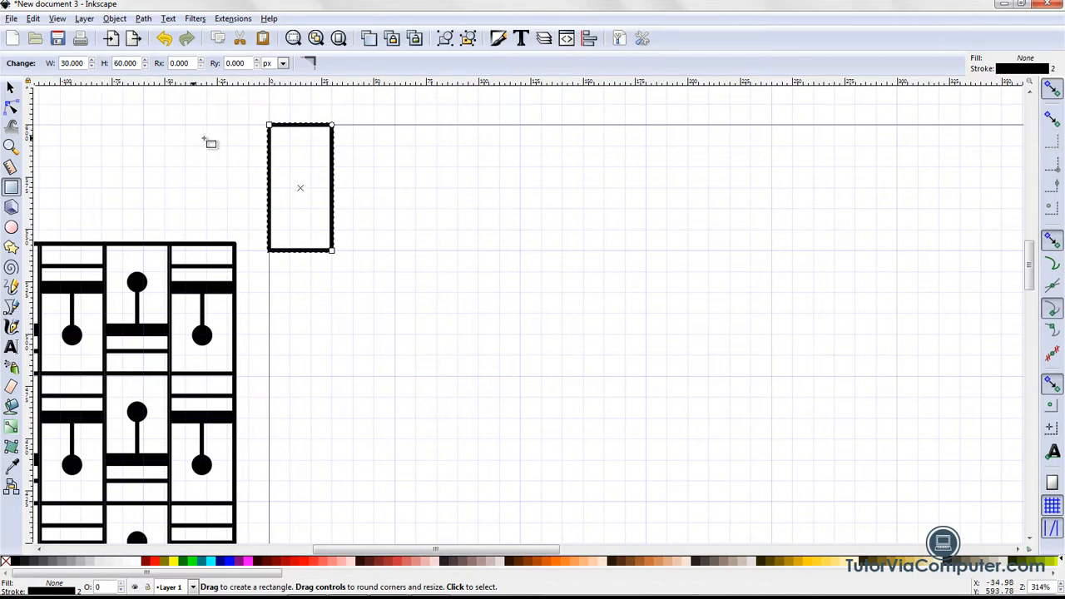
- Set the rectangle's stroke width to 1 px and its corners to a miter join
left_click(499, 38)
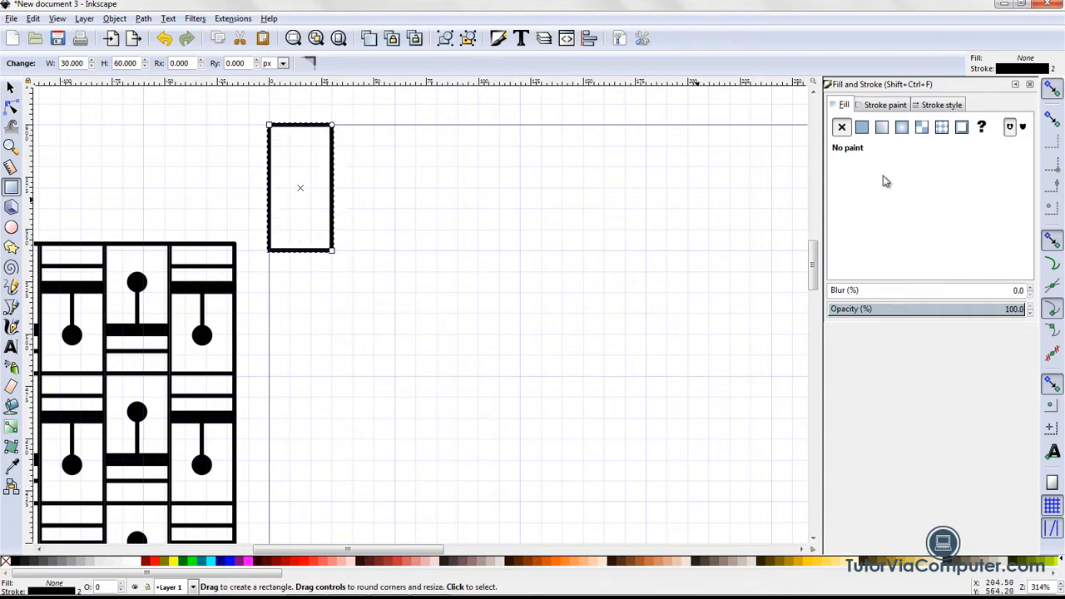
left_click(943, 106)
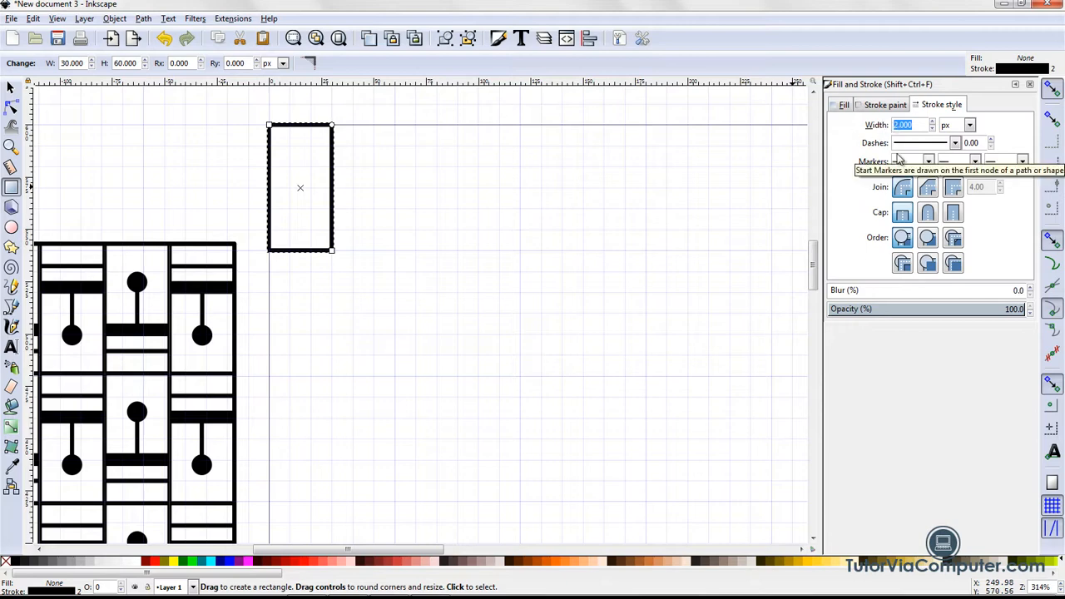
type("1")
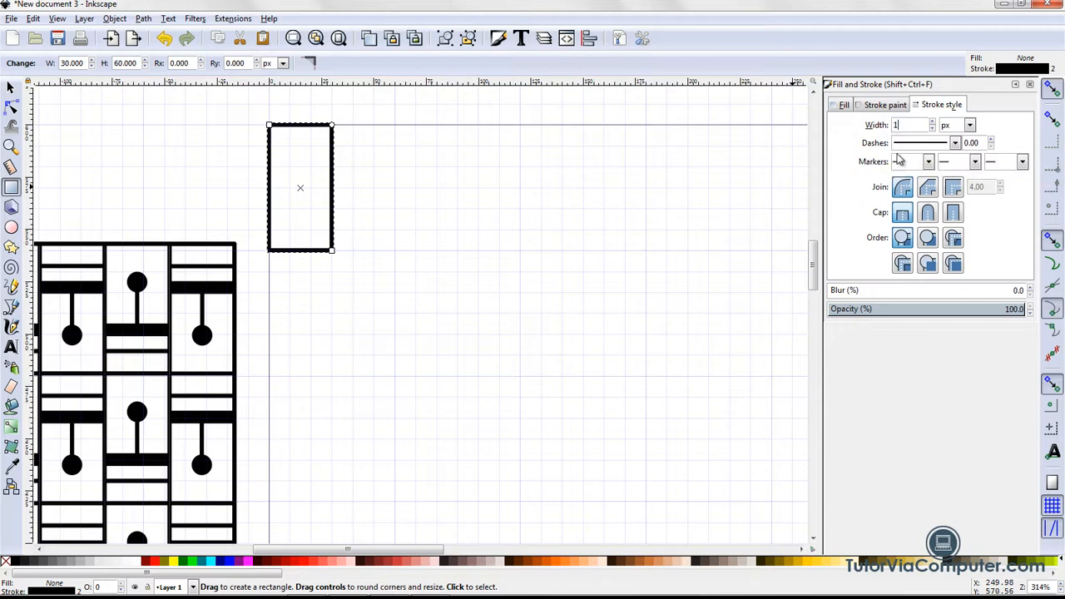
key("Return")
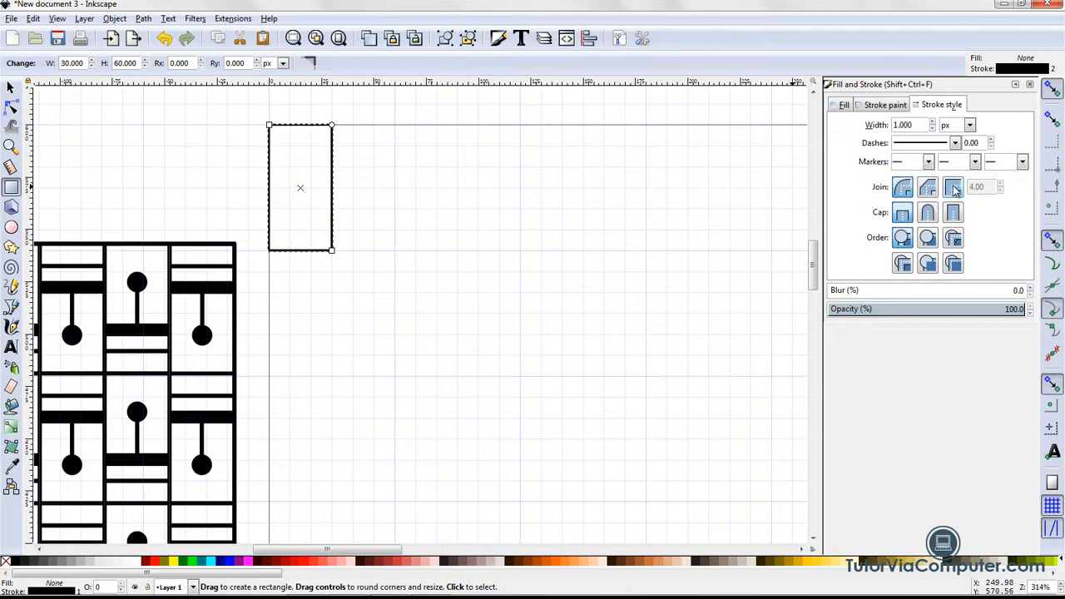
left_click(903, 189)
left_click(955, 190)
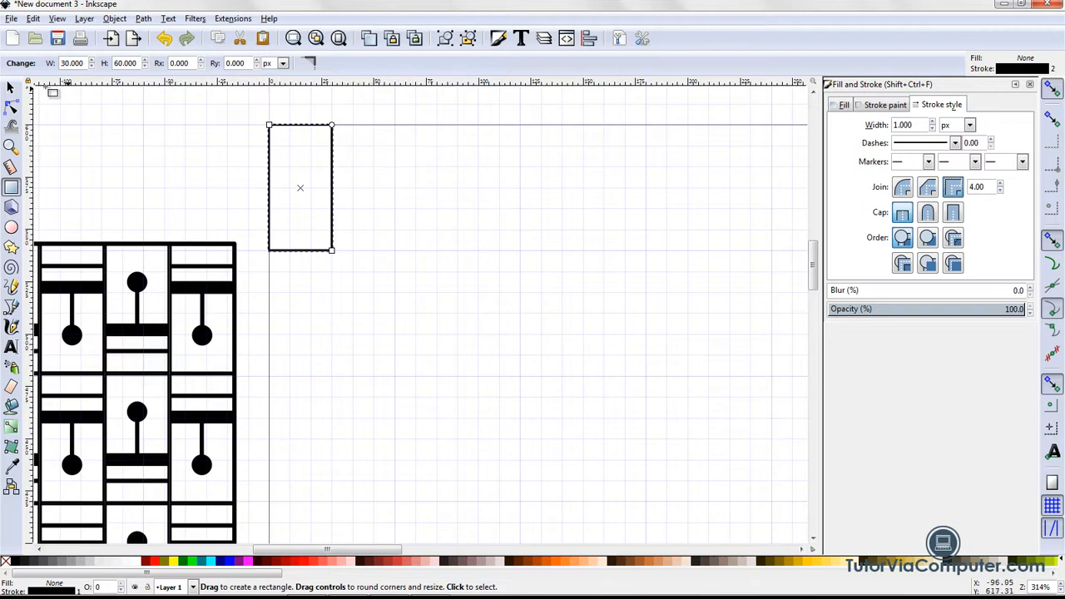
left_click(11, 87)
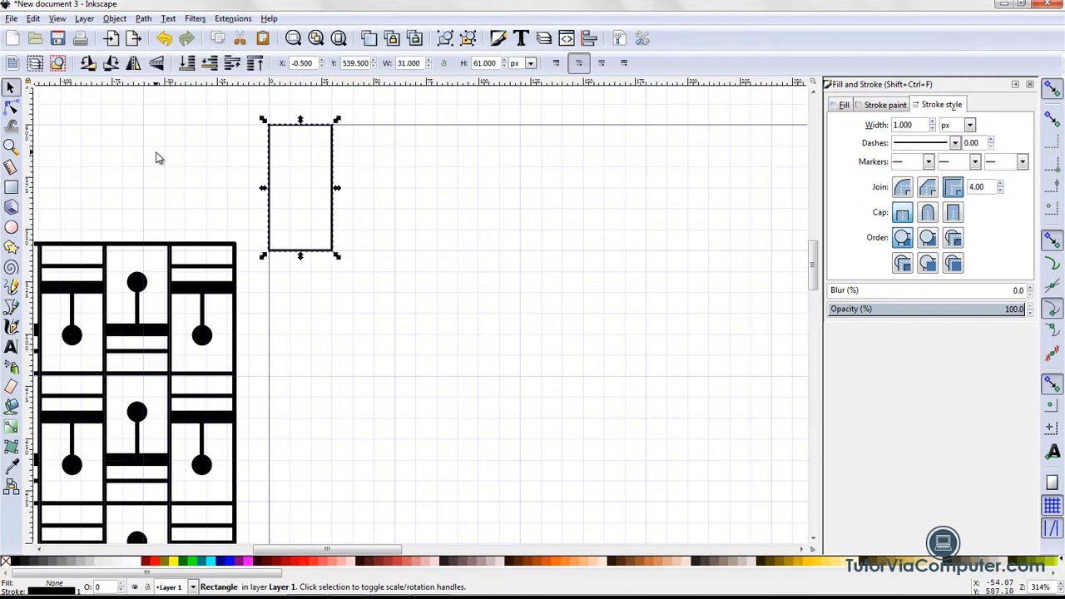
left_click(320, 251)
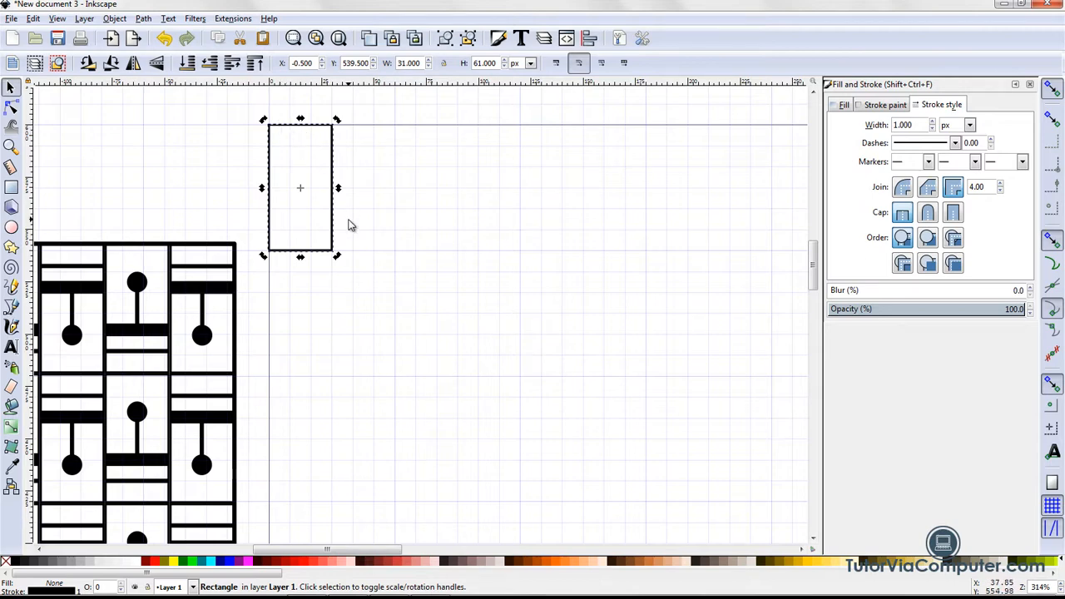
left_click(412, 268)
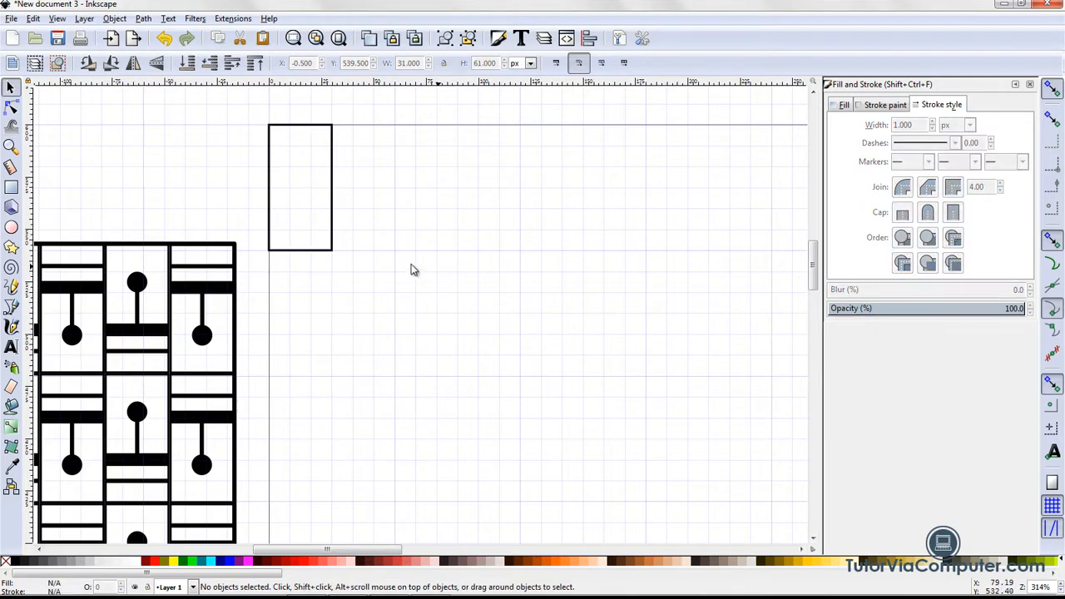
left_click(330, 251)
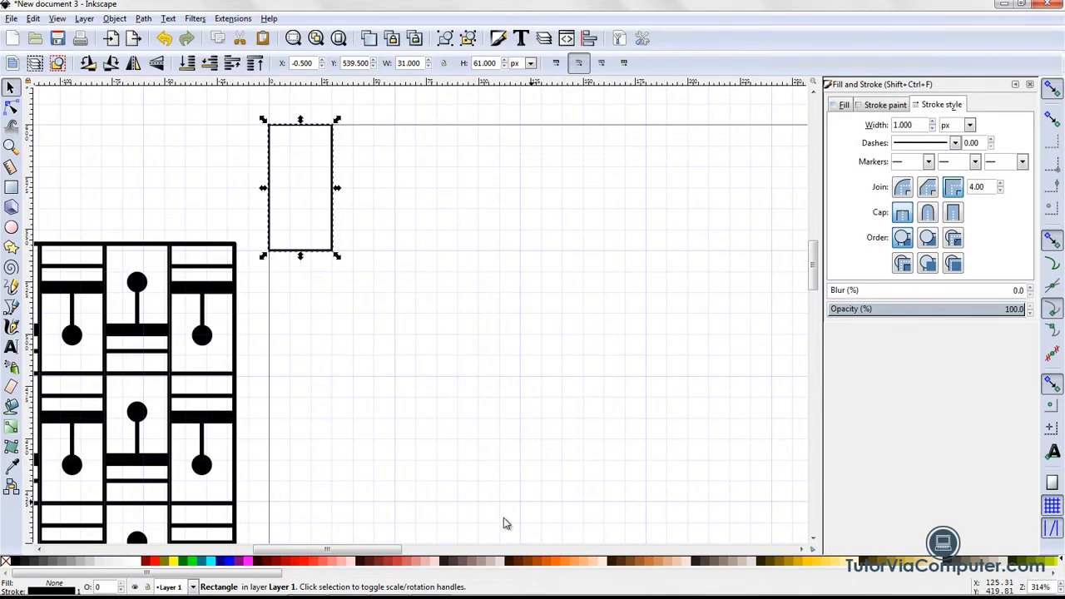
- Draw a horizontal paraxial Bezier line 30 px long across the rectangle, 10 px above its bottom edge
left_click_drag(357, 556, 297, 522)
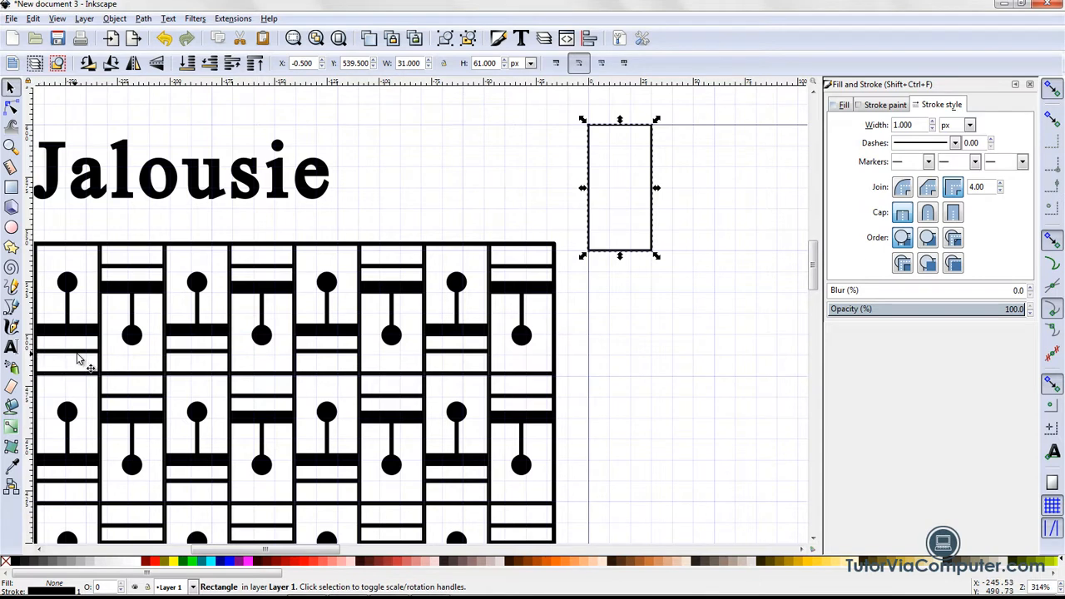
left_click(12, 307)
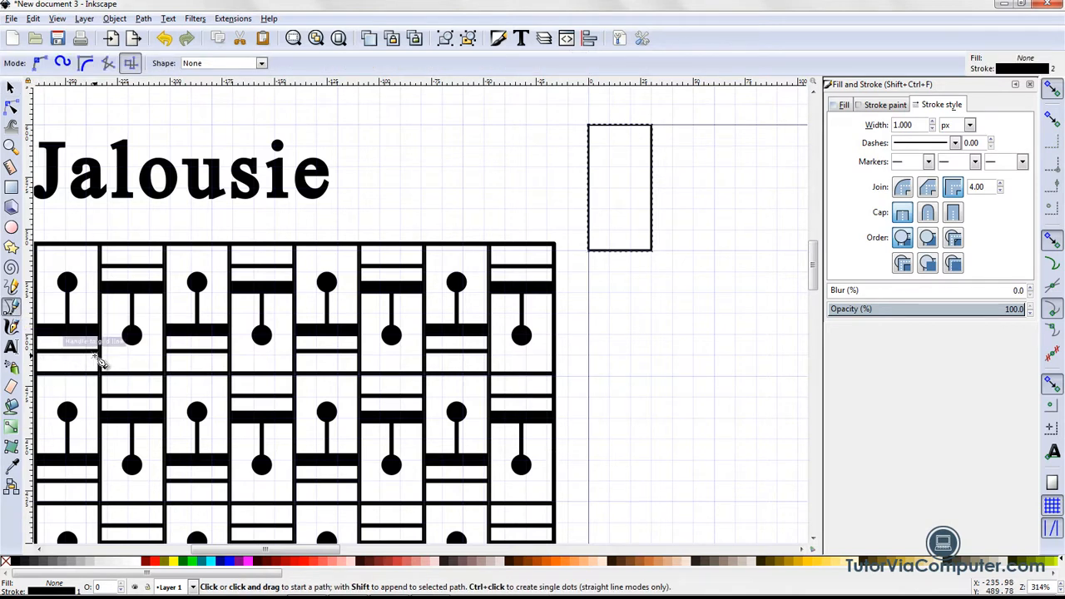
left_click(130, 67)
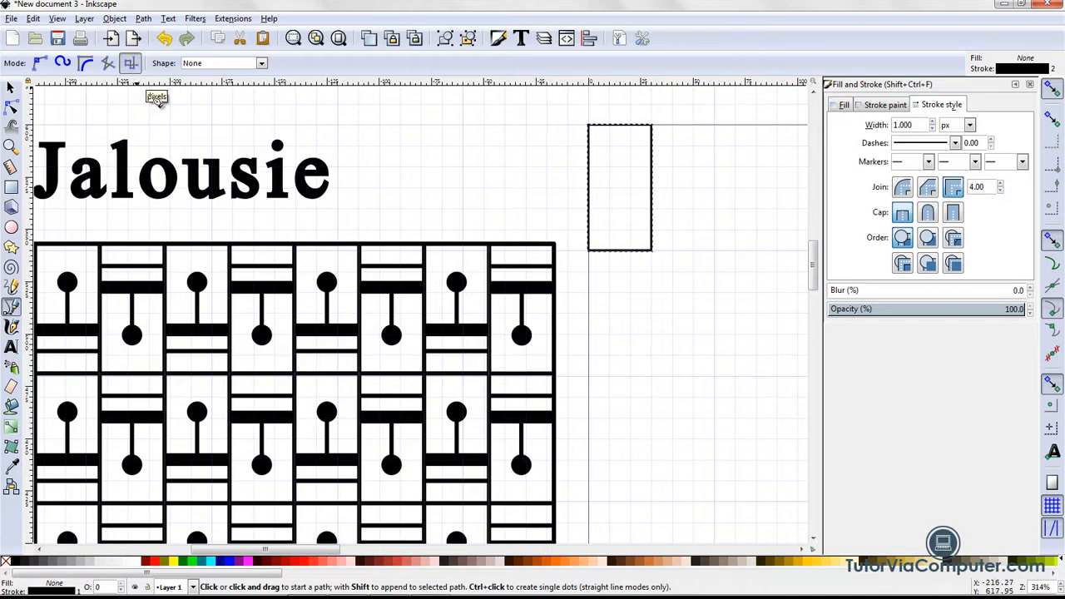
left_click(589, 230)
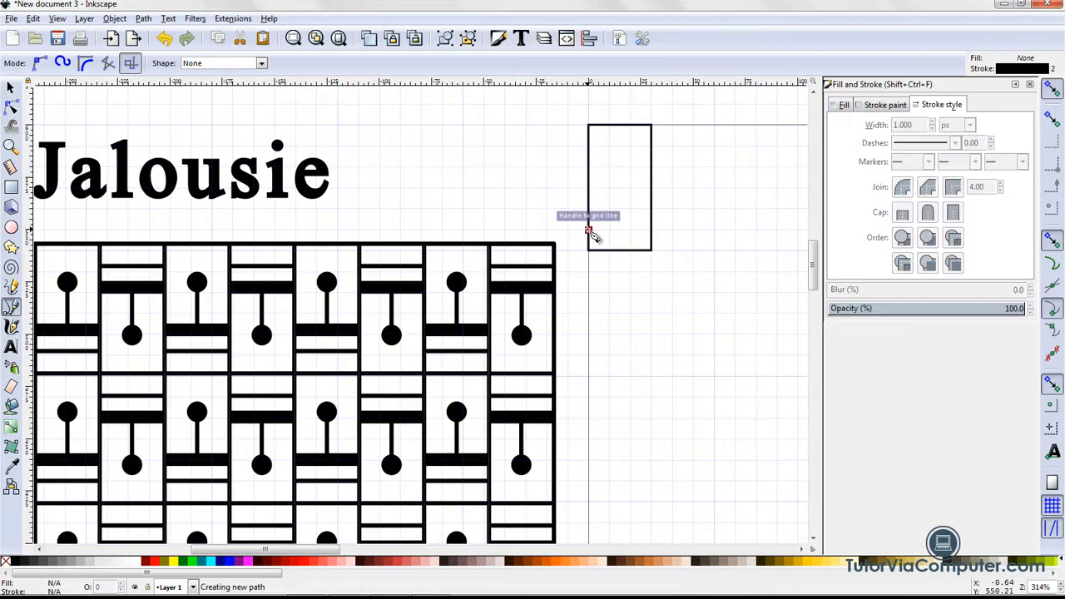
double_click(653, 232)
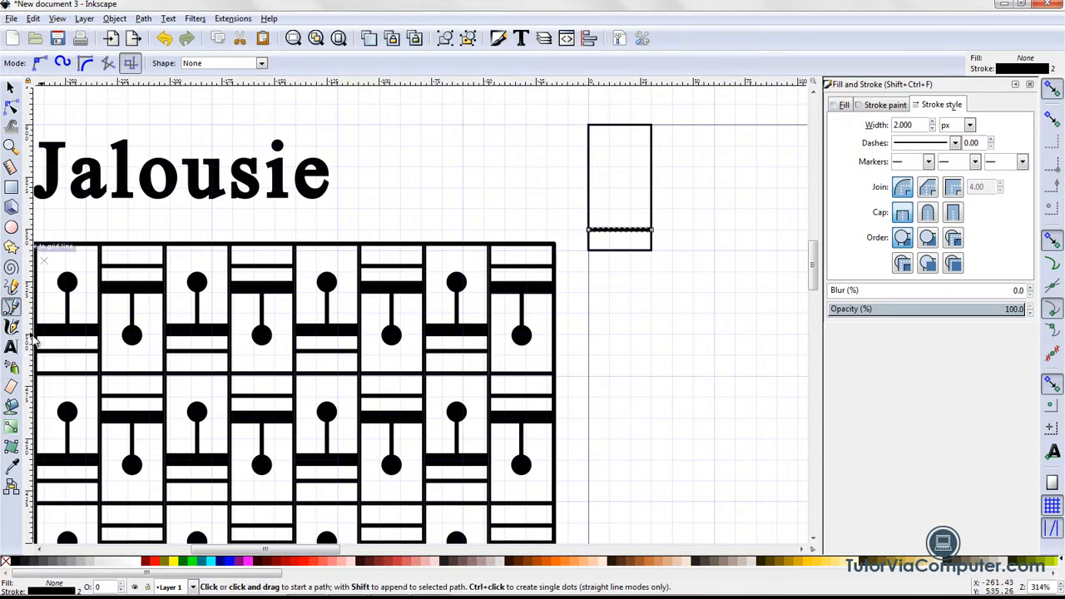
- Draw a second 30 px horizontal line across the rectangle, 20 px above its bottom edge, with a 6 px stroke
left_click(589, 209)
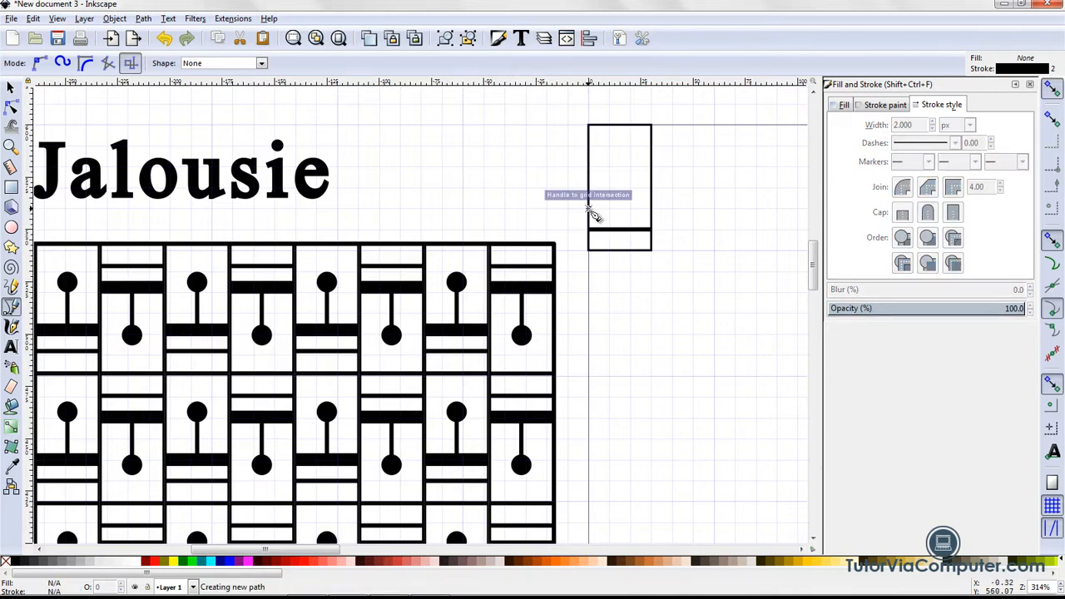
left_click(652, 209)
key("Return")
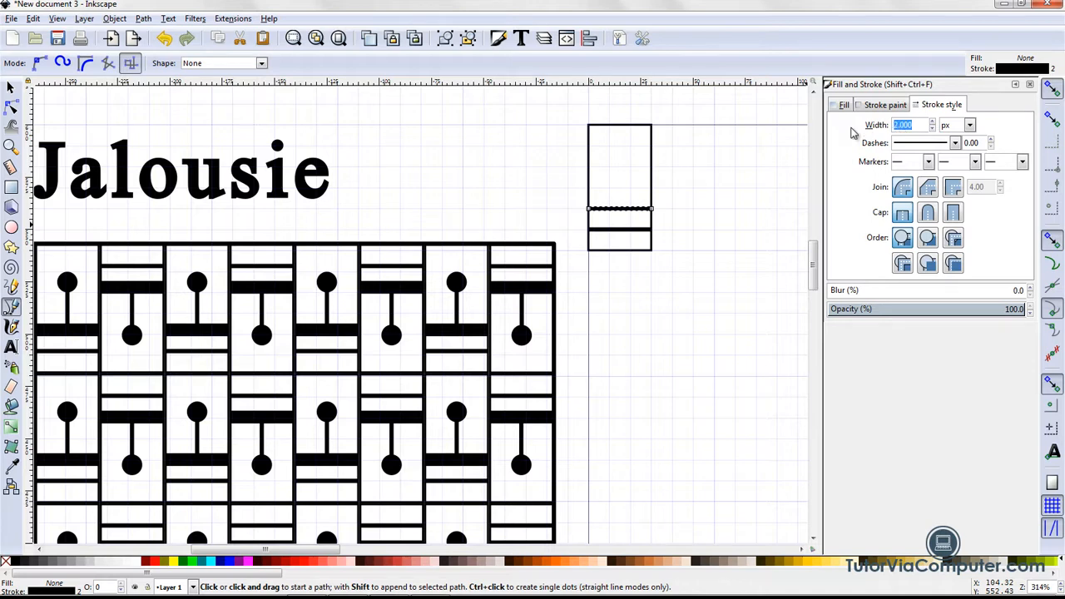
type("6")
key("Return")
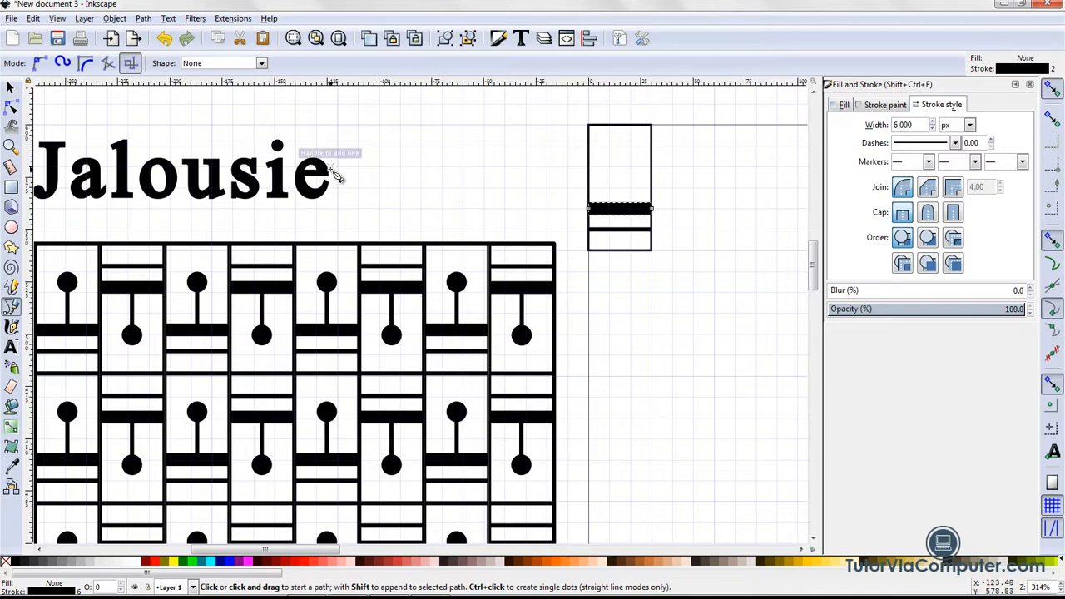
left_click(11, 88)
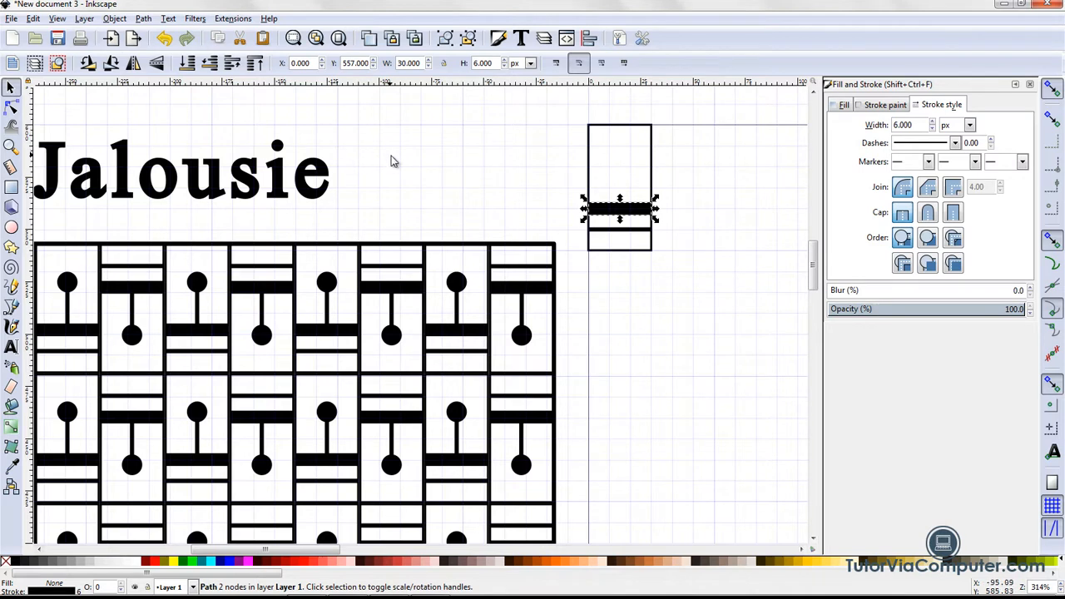
left_click(443, 175)
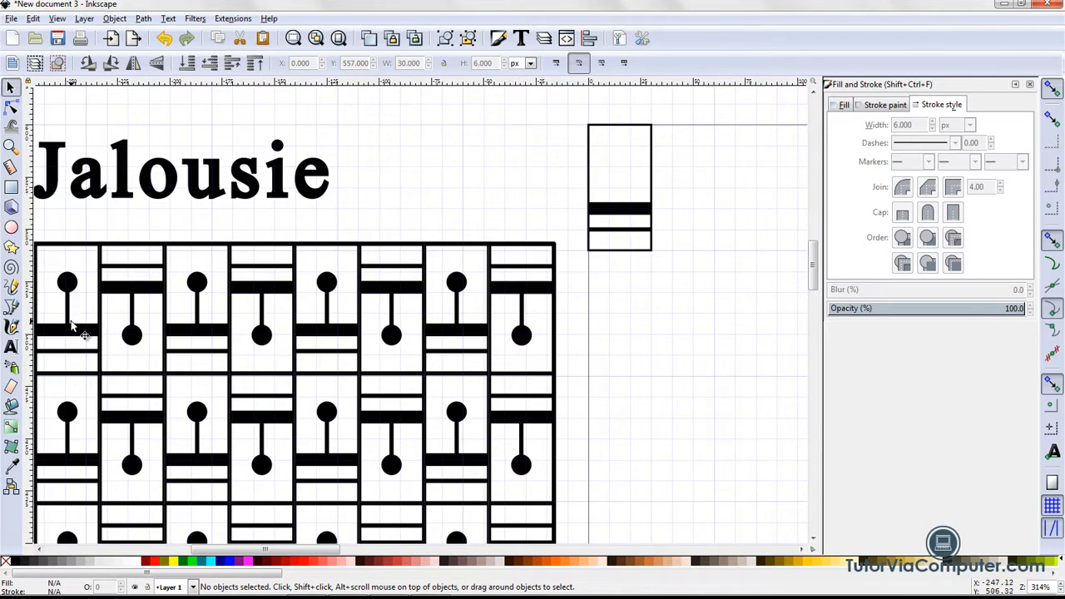
- Draw a vertical Bezier line 20 px long in the middle of the rectangle, ending on the thick horizontal bar
left_click(12, 307)
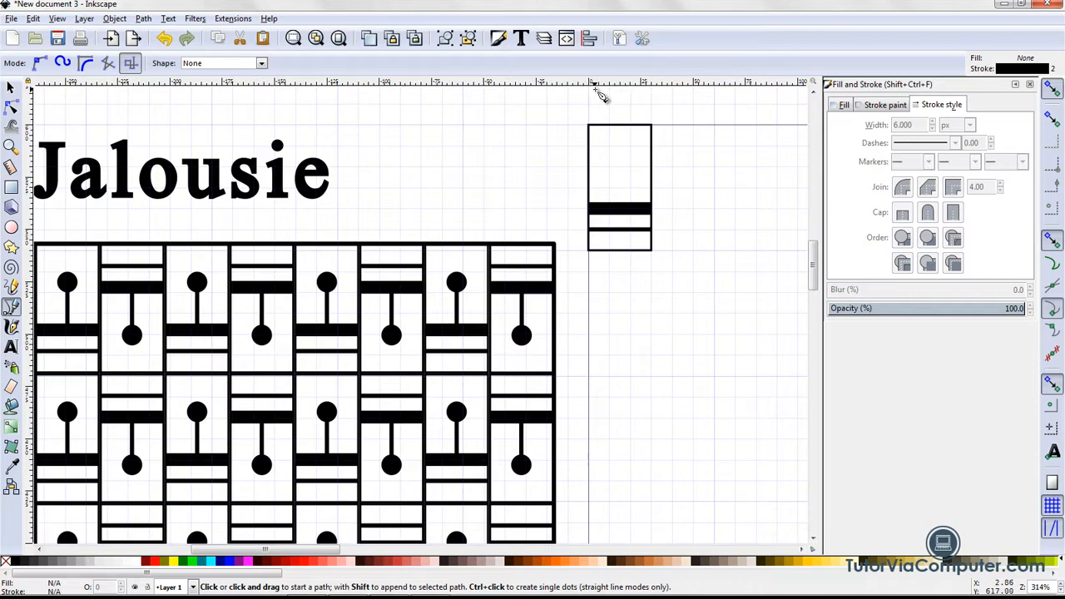
left_click(619, 168)
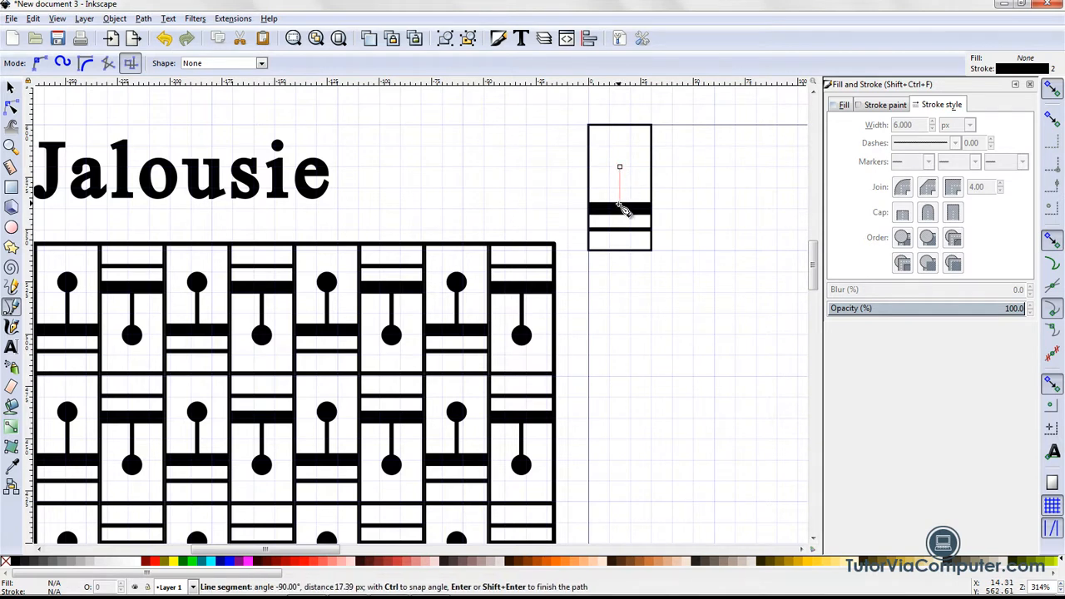
left_click(618, 208)
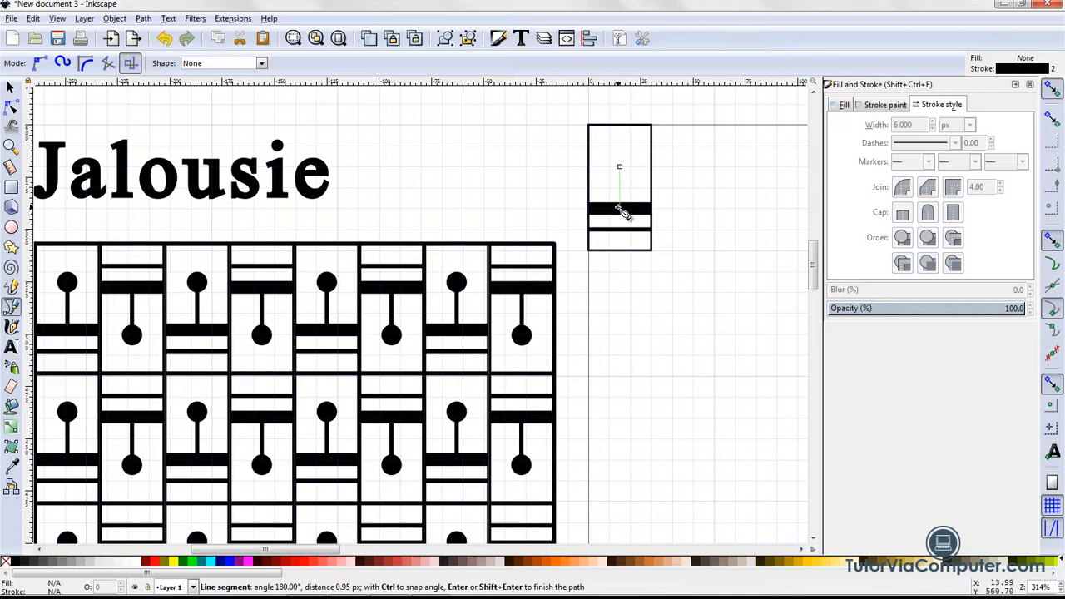
key("Return")
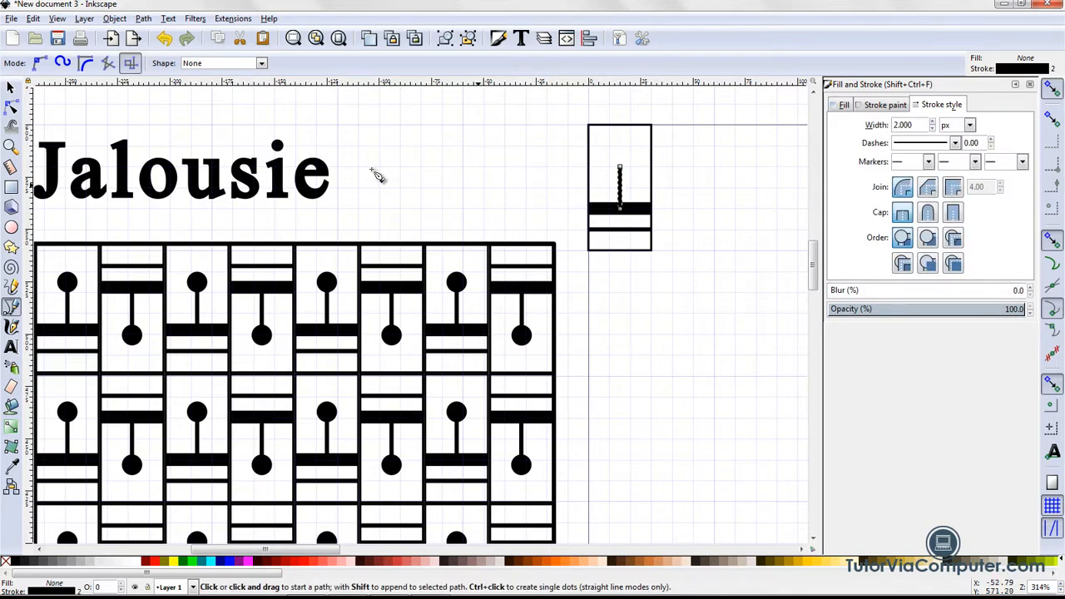
left_click(10, 88)
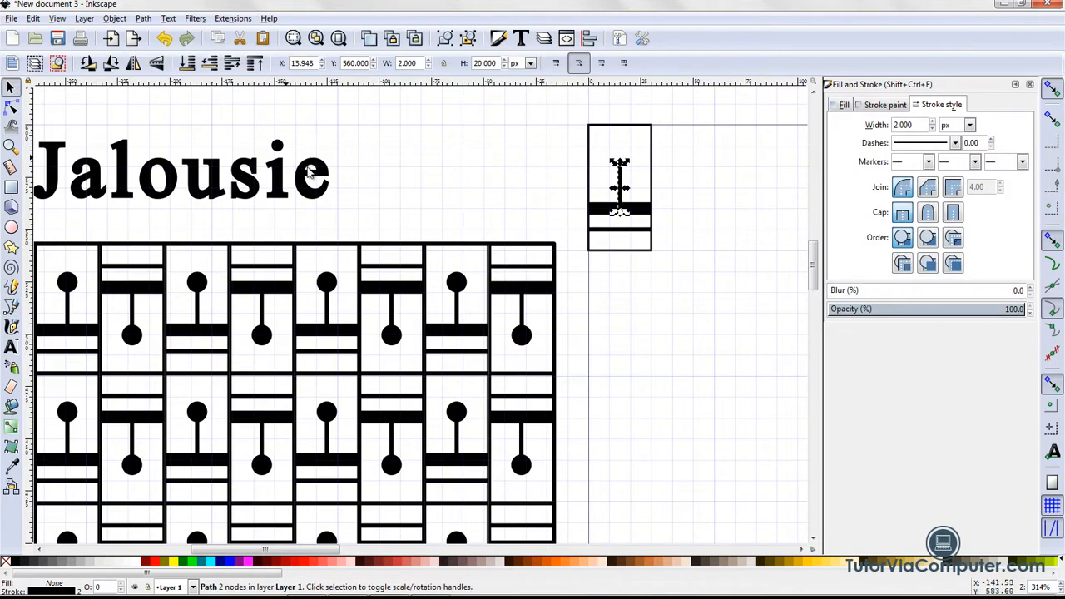
left_click(433, 180)
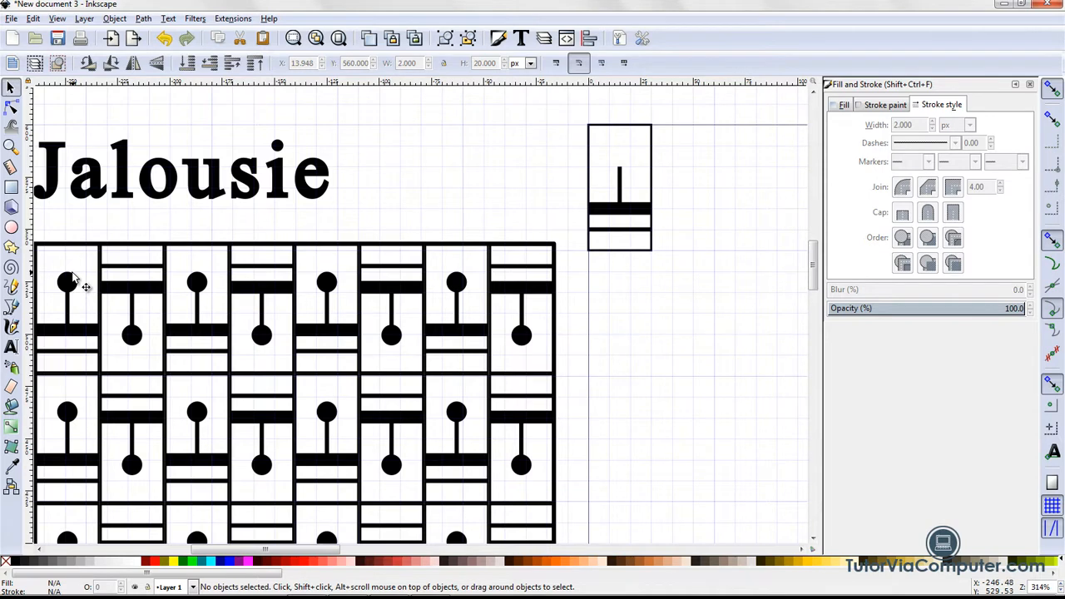
- Create a single dot about 11.3 px wide with the Bezier pen in the empty area beside the Jalousie title
left_click(11, 308)
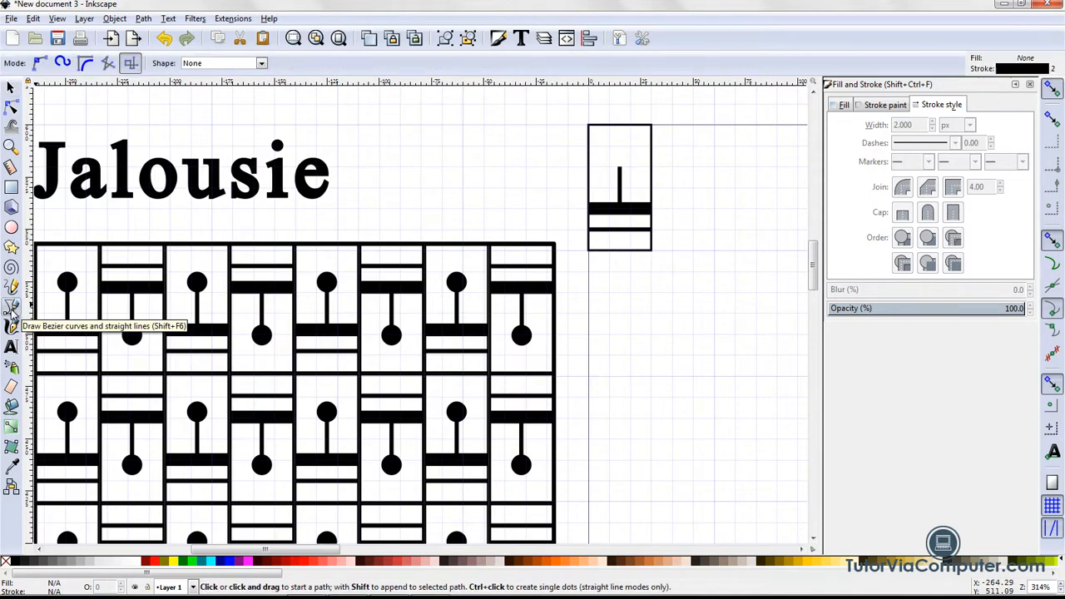
left_click(128, 64)
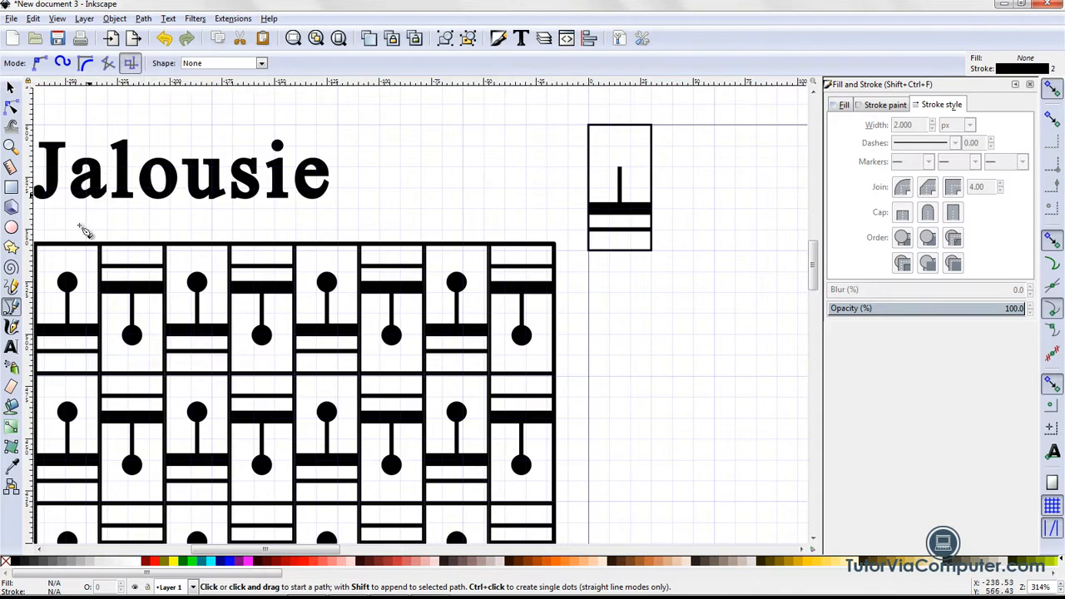
left_click(409, 138, "ctrl")
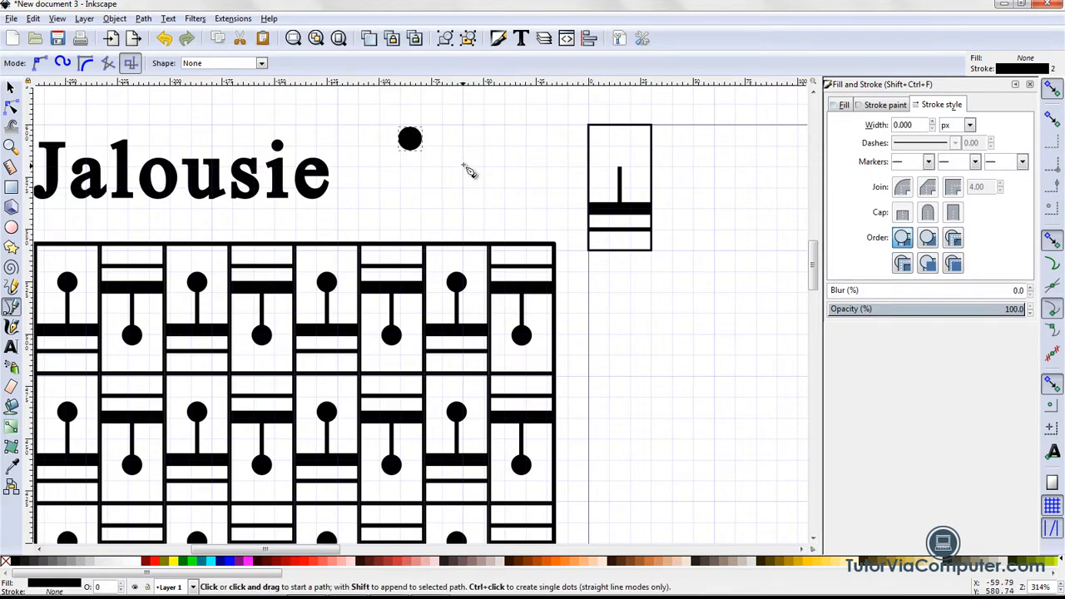
- Check the Pen tool's preferences for the dot size and the style of new objects
left_click(12, 308)
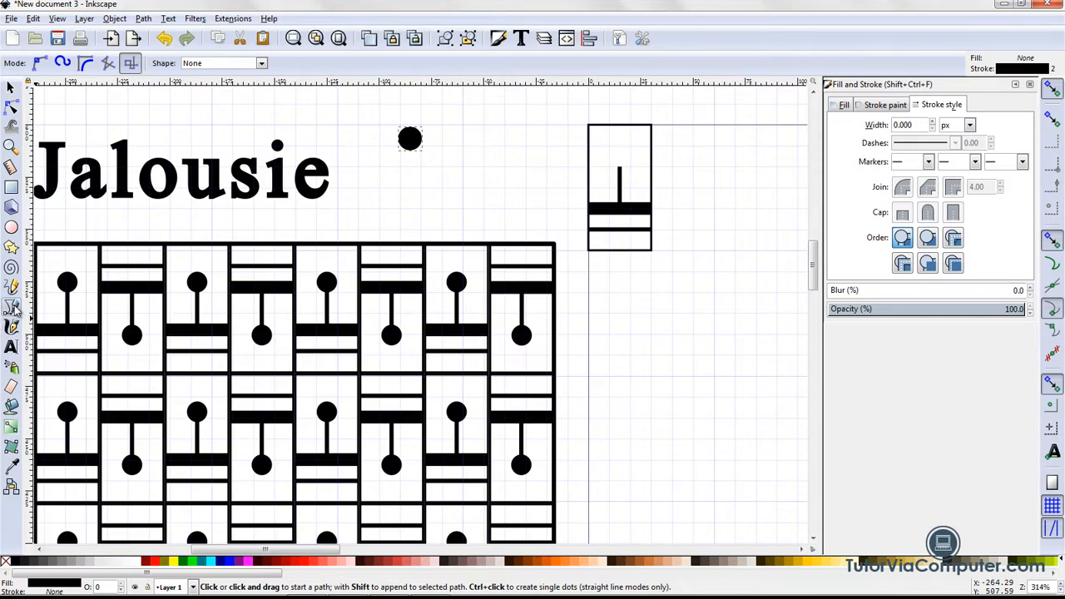
double_click(14, 309)
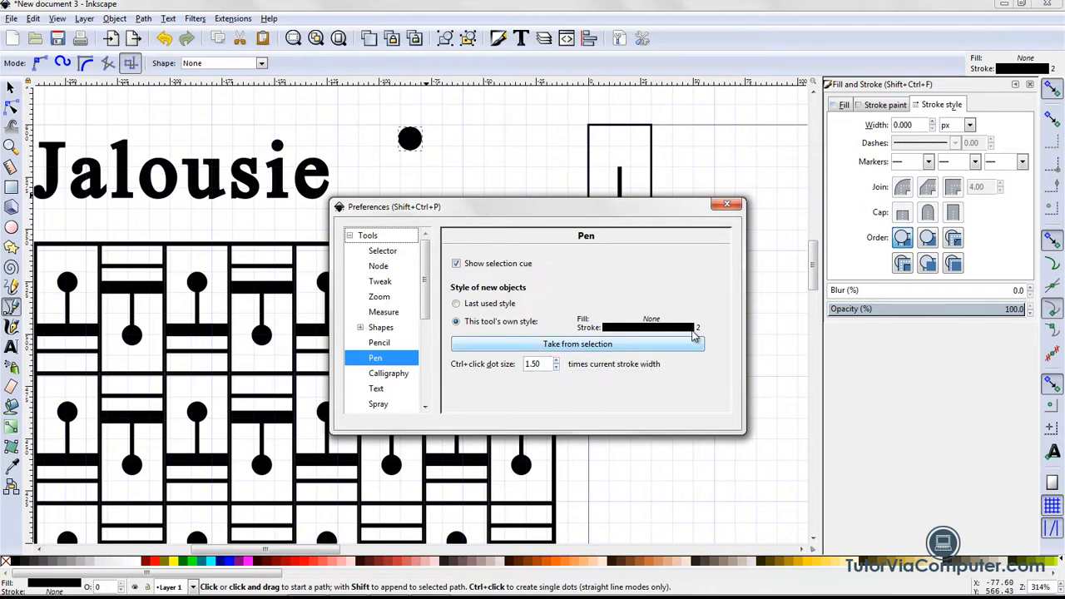
left_click(729, 206)
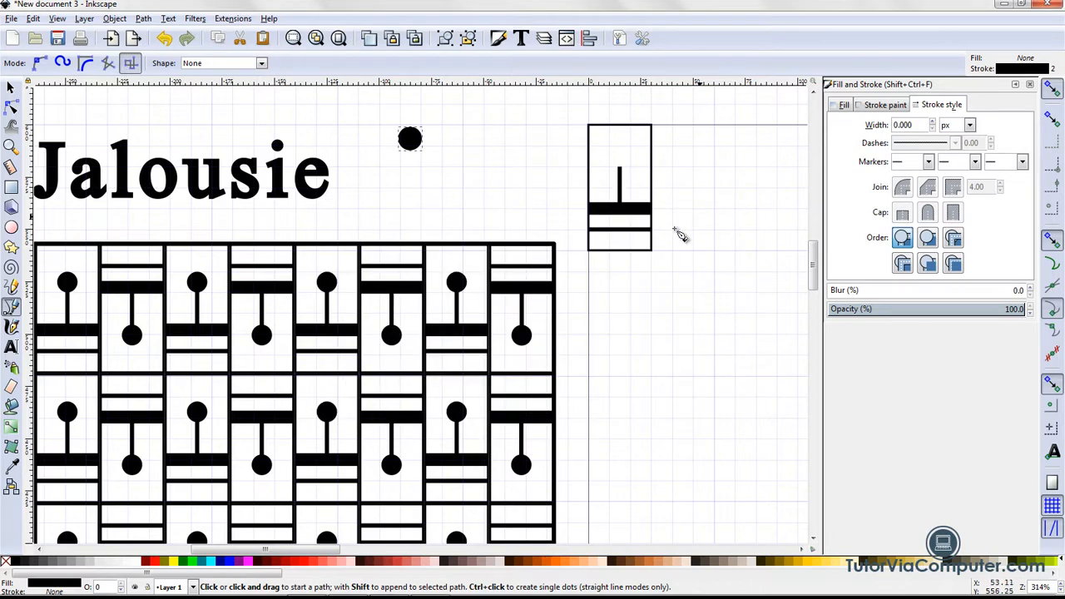
- Move the dot onto the upper end of the tile's vertical stem, centred on the line
left_click(10, 88)
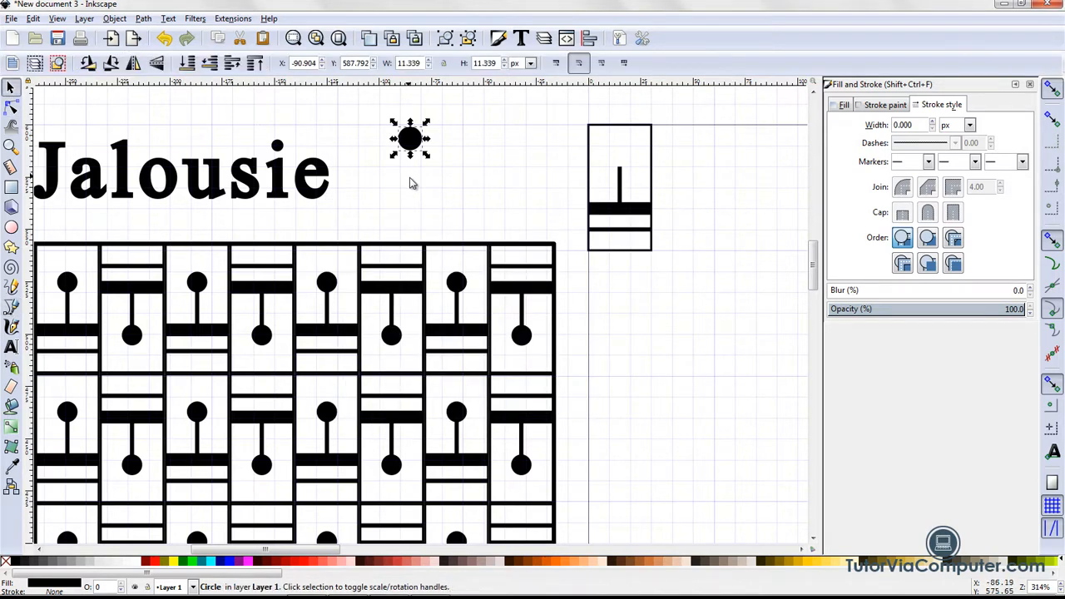
left_click_drag(410, 140, 628, 164)
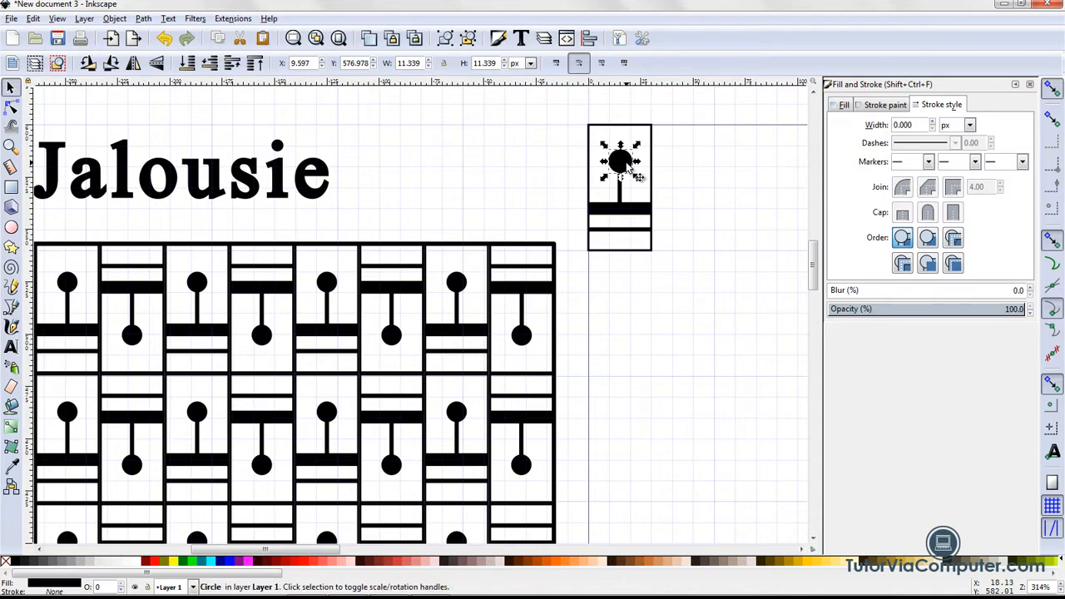
left_click(628, 349)
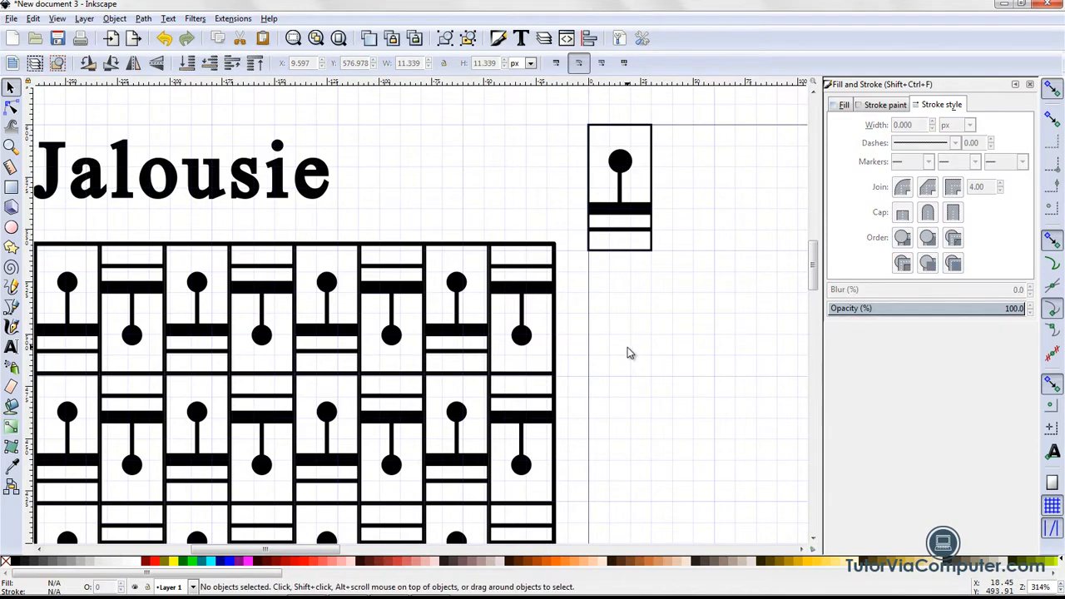
- Group the five objects that make up the tile at the page's upper corner
left_click(338, 40)
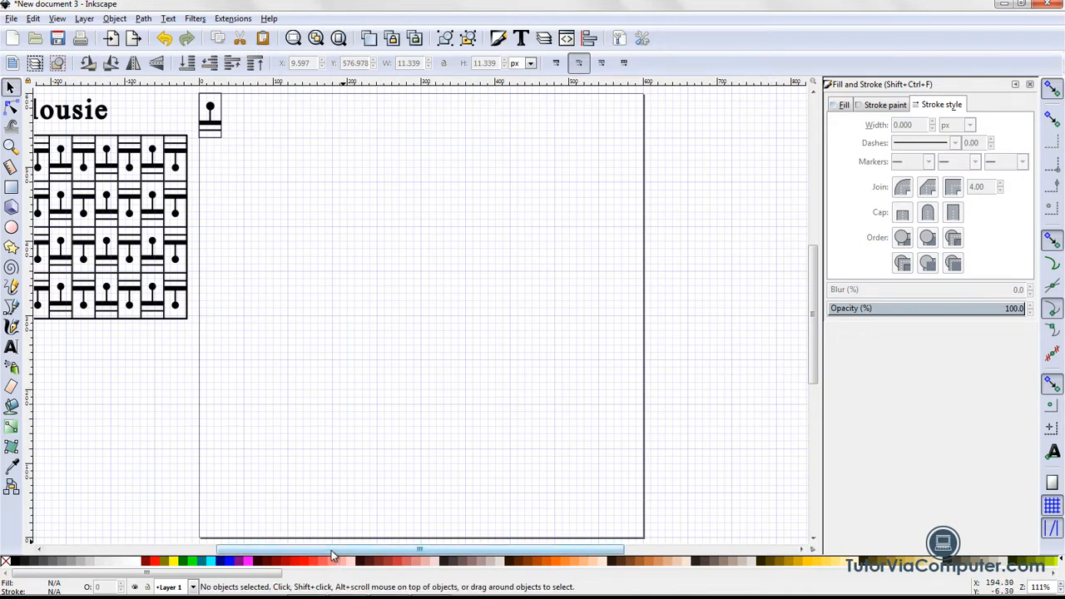
left_click_drag(331, 550, 290, 550)
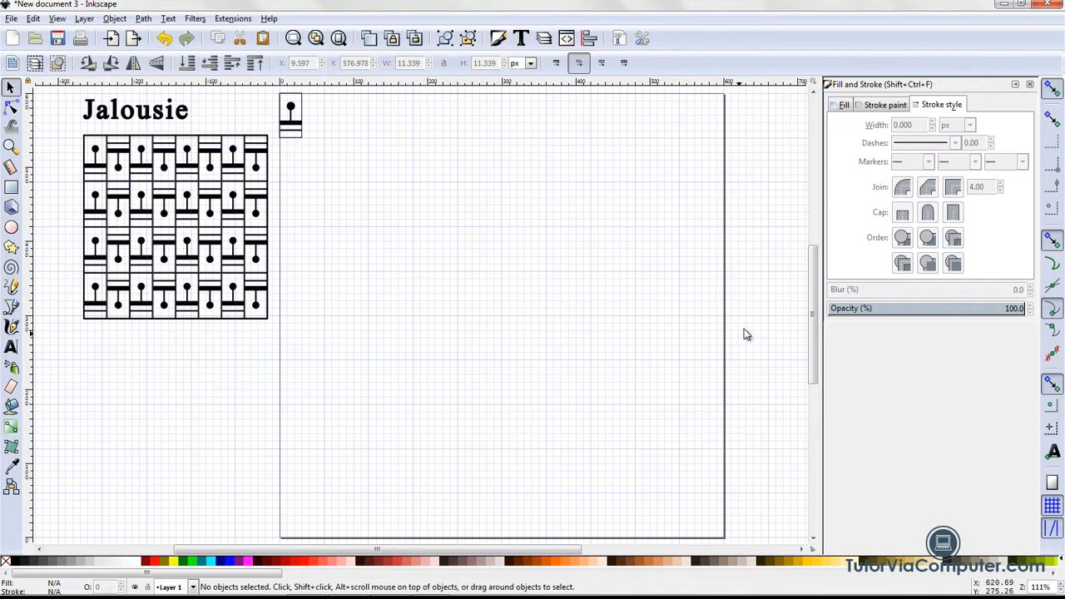
scroll(813, 339, "up", 1)
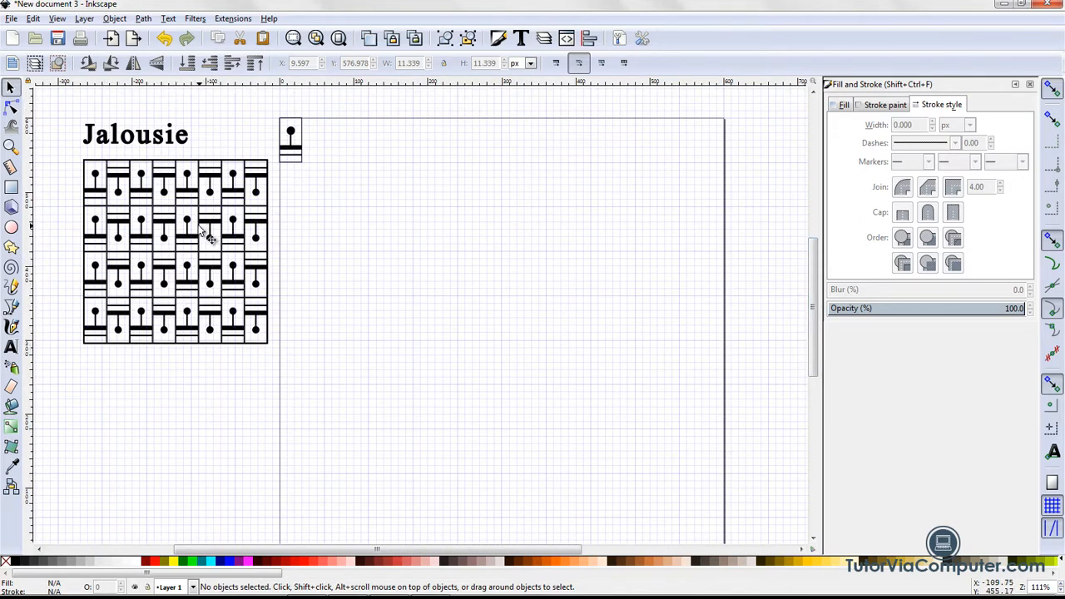
left_click_drag(253, 103, 331, 172)
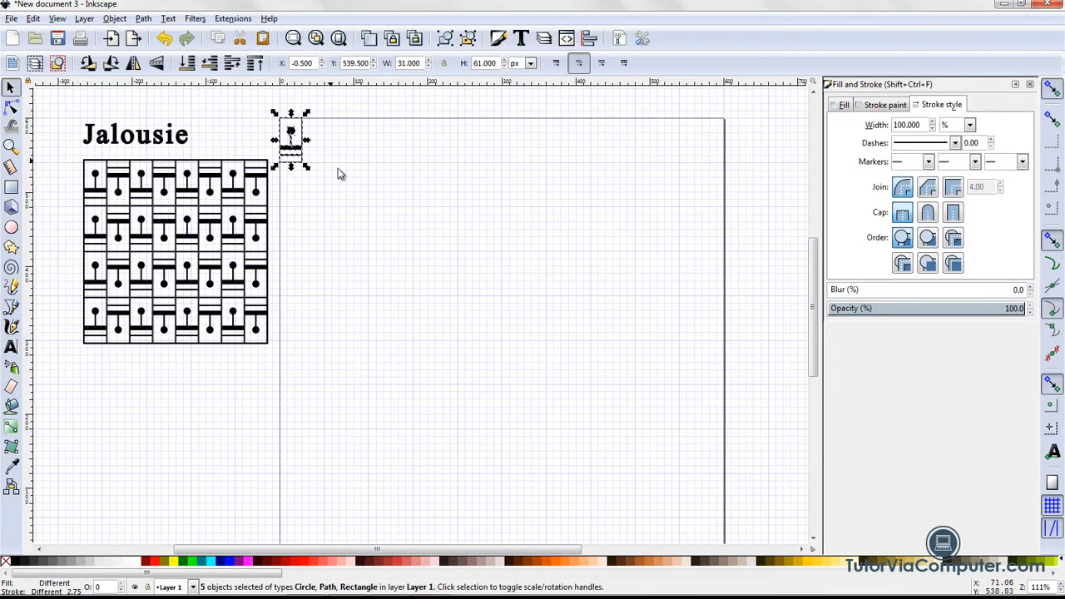
left_click(116, 18)
left_click(121, 115)
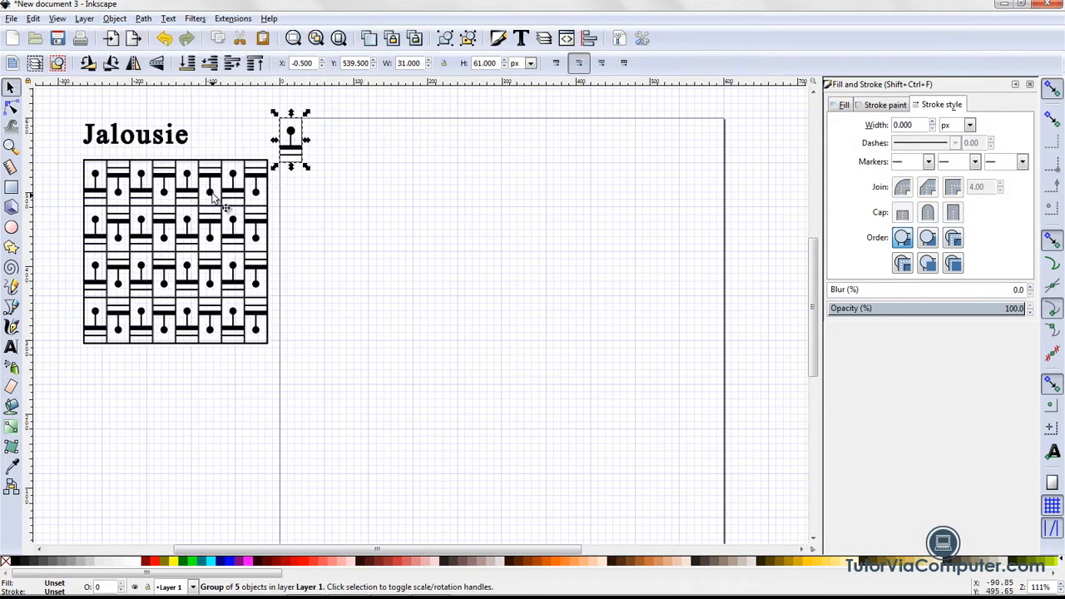
- Start creating tiled clones of the grouped tile with the P2: 180° rotation symmetry
left_click(34, 19)
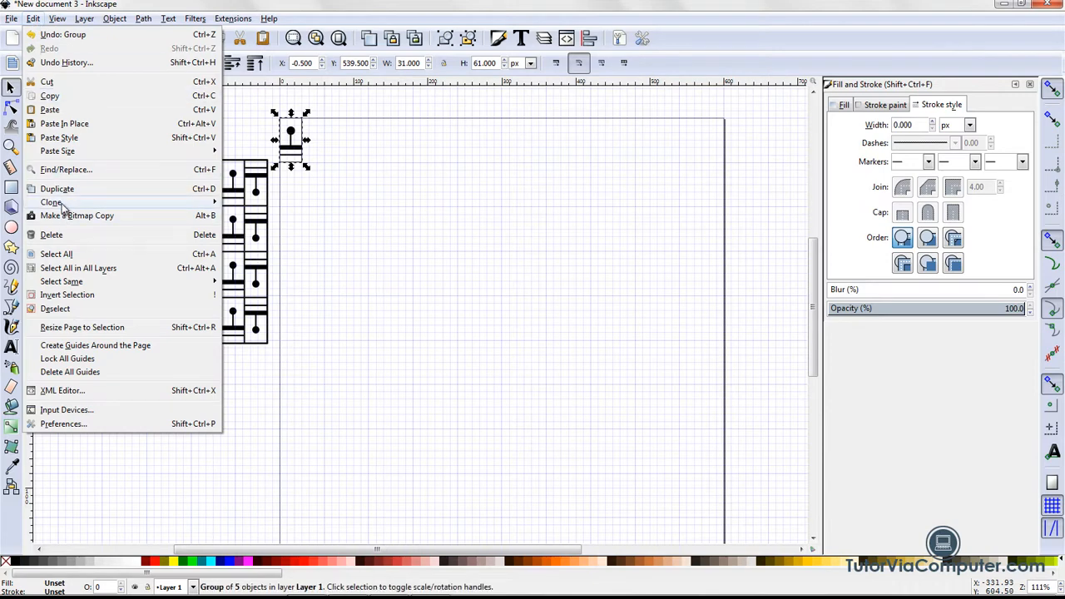
mouse_move(64, 206)
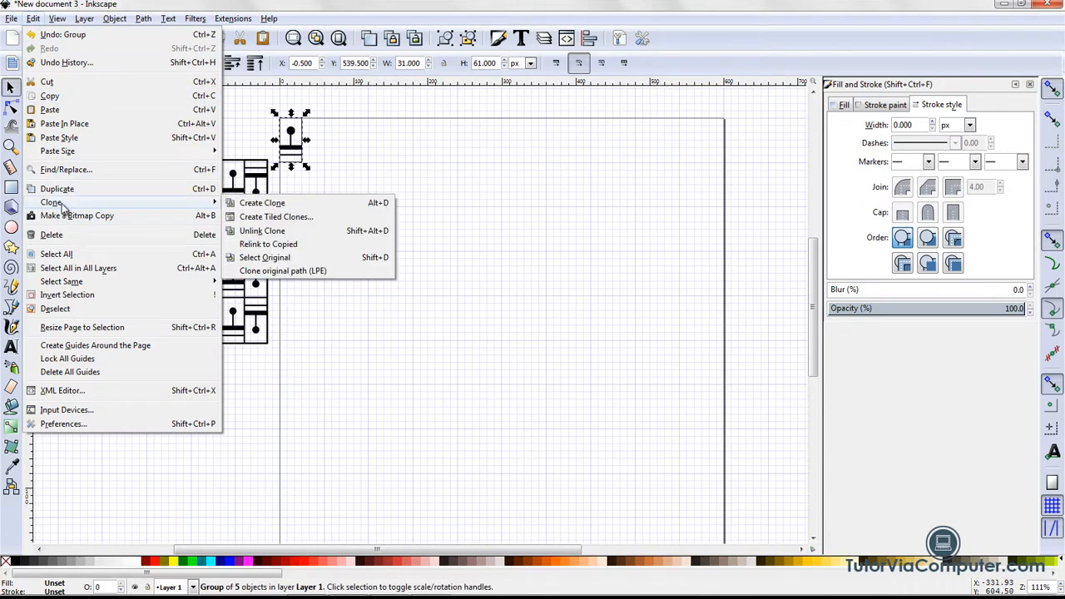
left_click(259, 218)
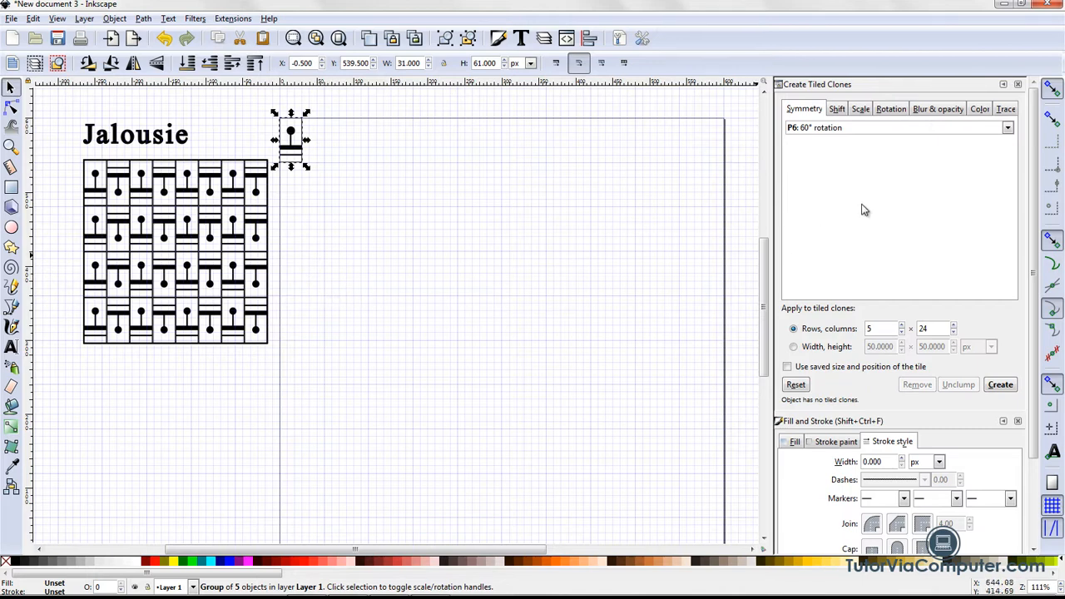
left_click(1008, 129)
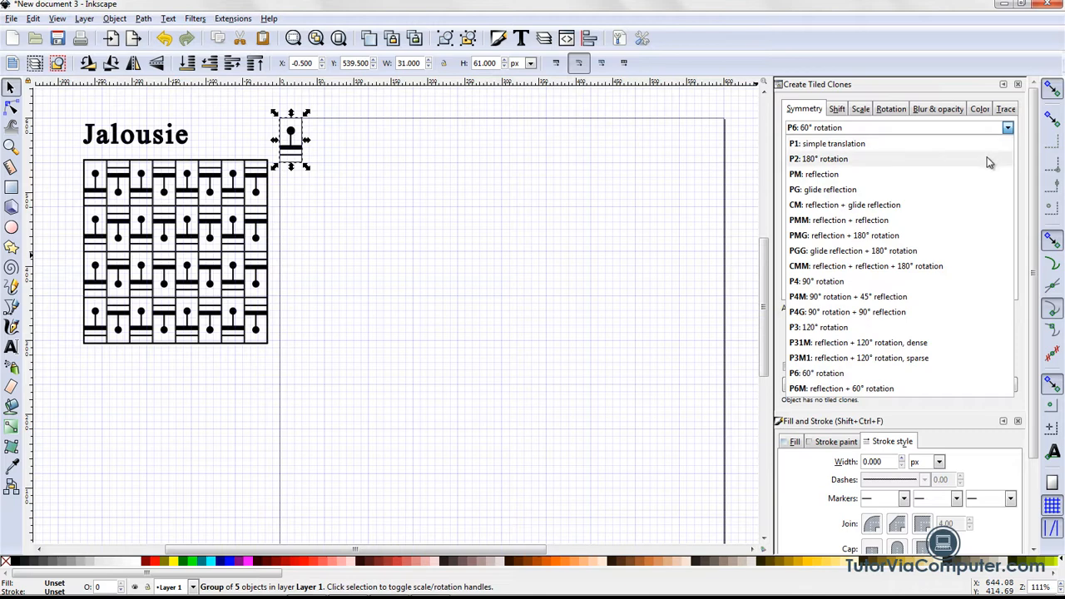
left_click(826, 163)
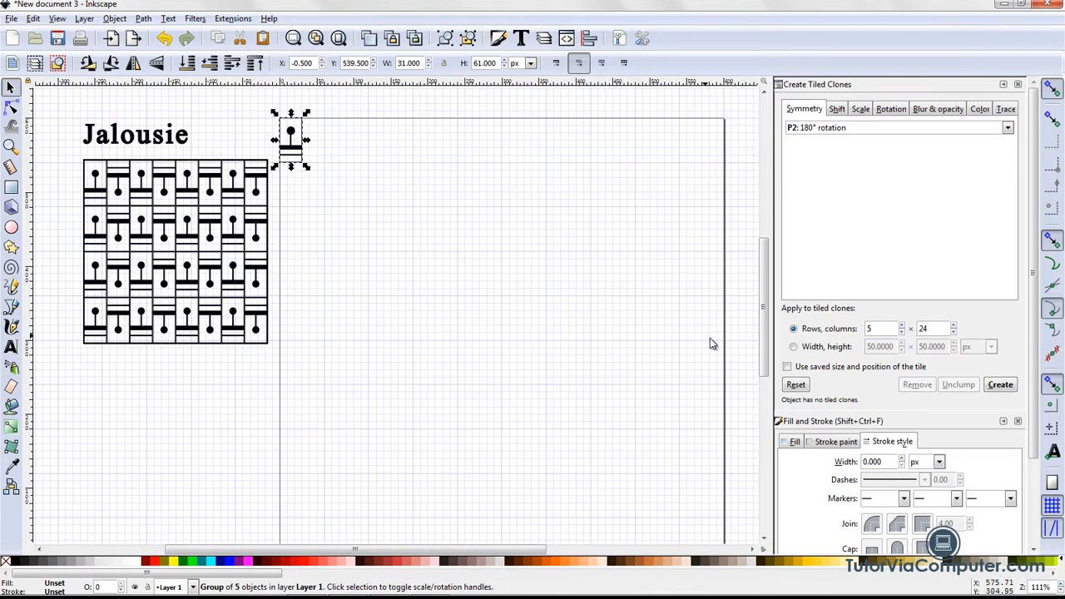
- Reset the clone adjustments and create the tiled clones in 10 rows and 20 columns
double_click(868, 330)
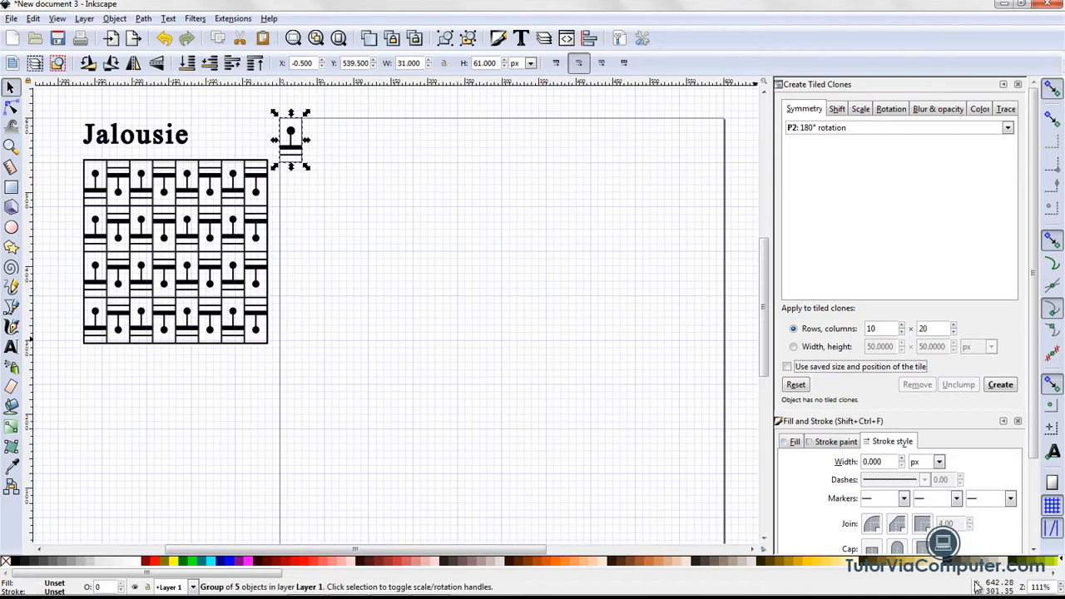
left_click(796, 385)
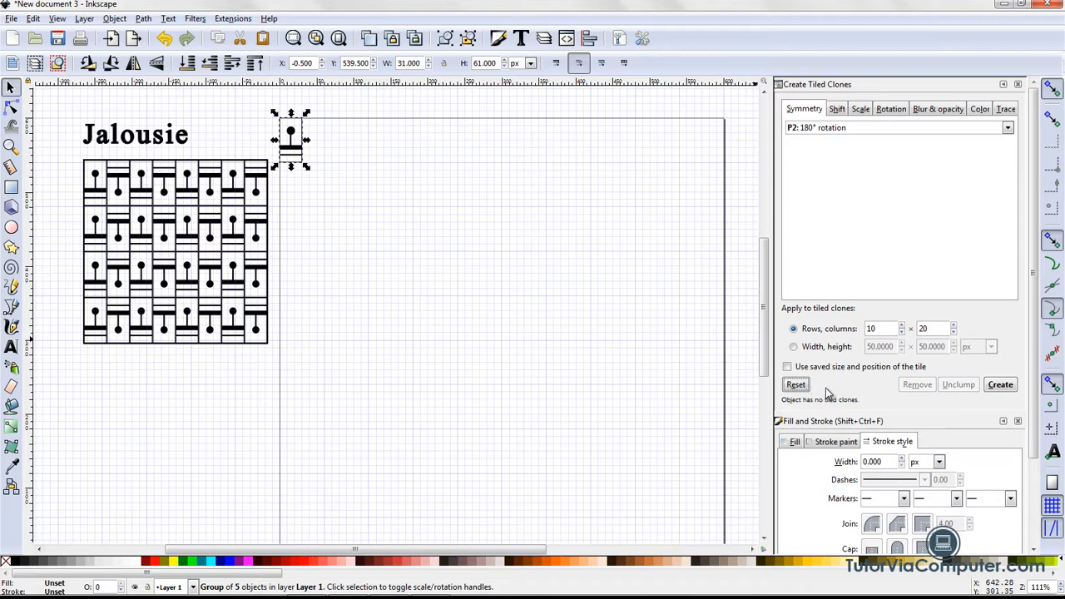
left_click(1002, 386)
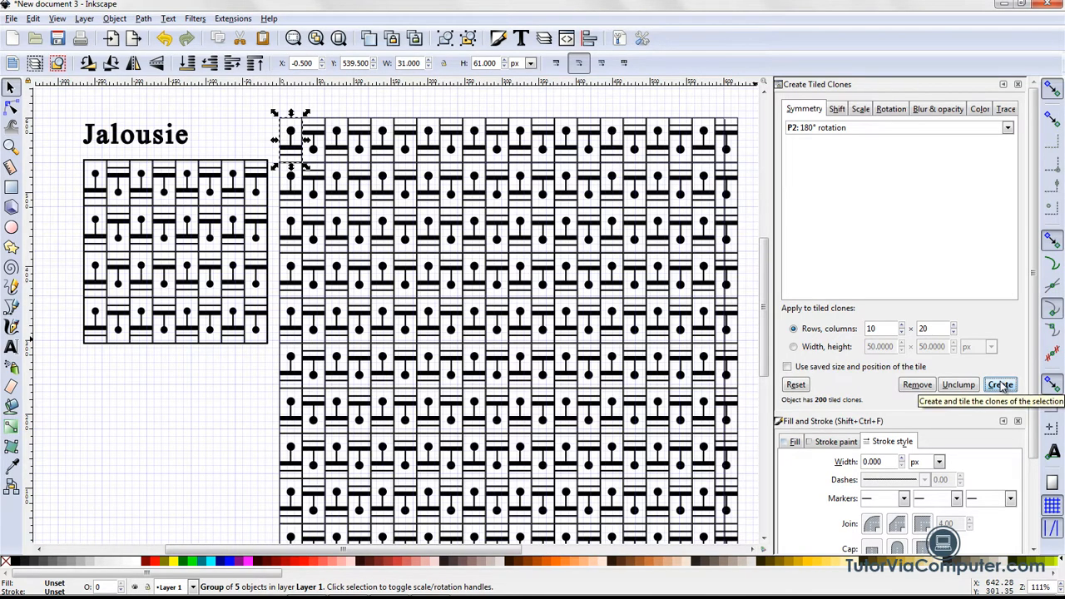
left_click(215, 416)
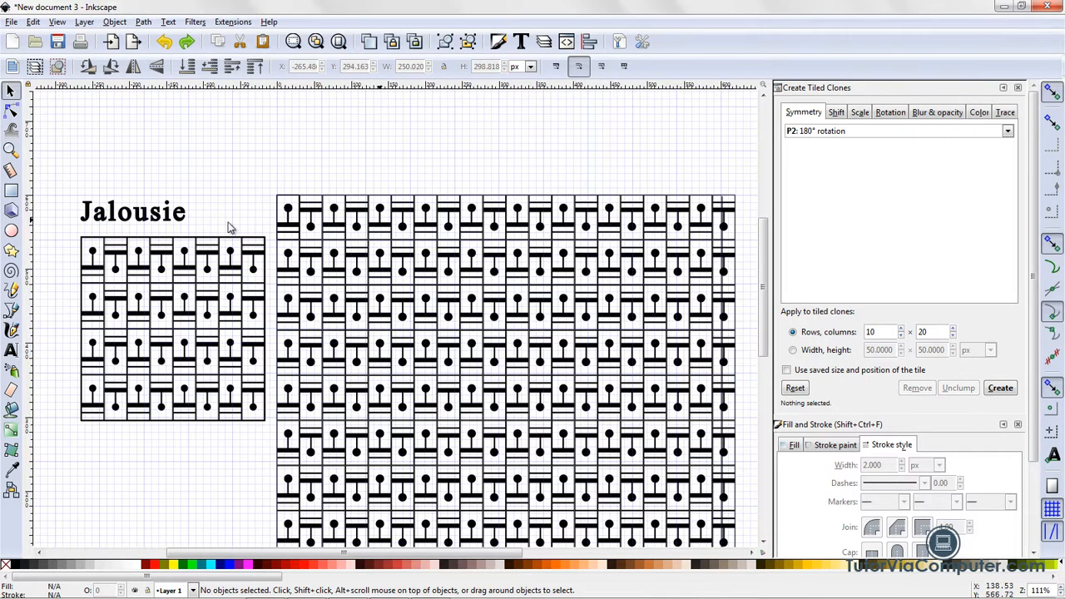
- Move the Jalousie title and sample pattern together down beside the page's lower edge, slightly farther from the page
left_click_drag(50, 185, 273, 455)
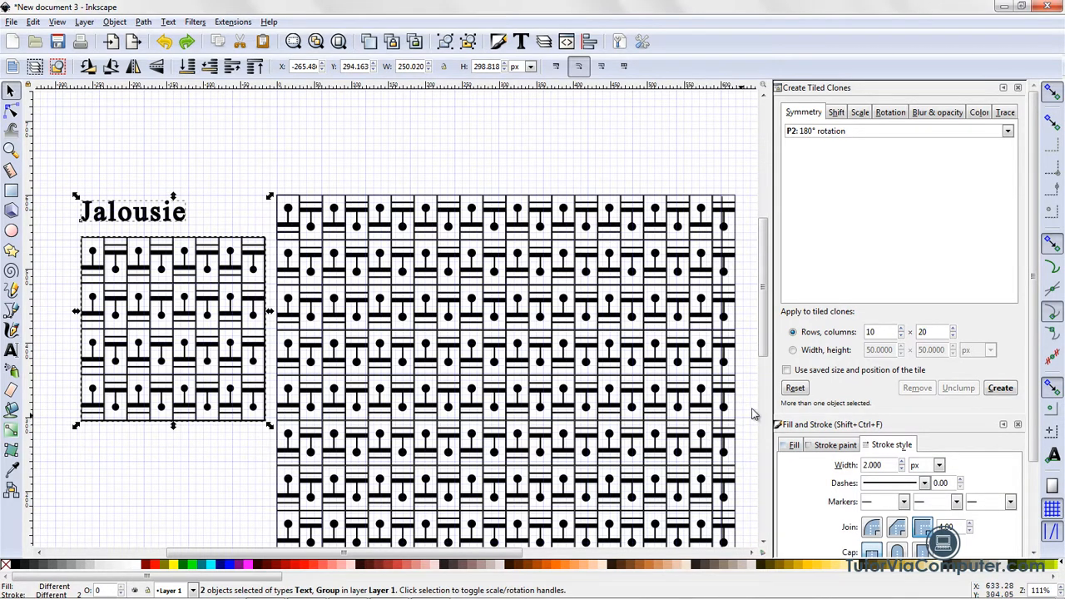
scroll(768, 336, "down", 4)
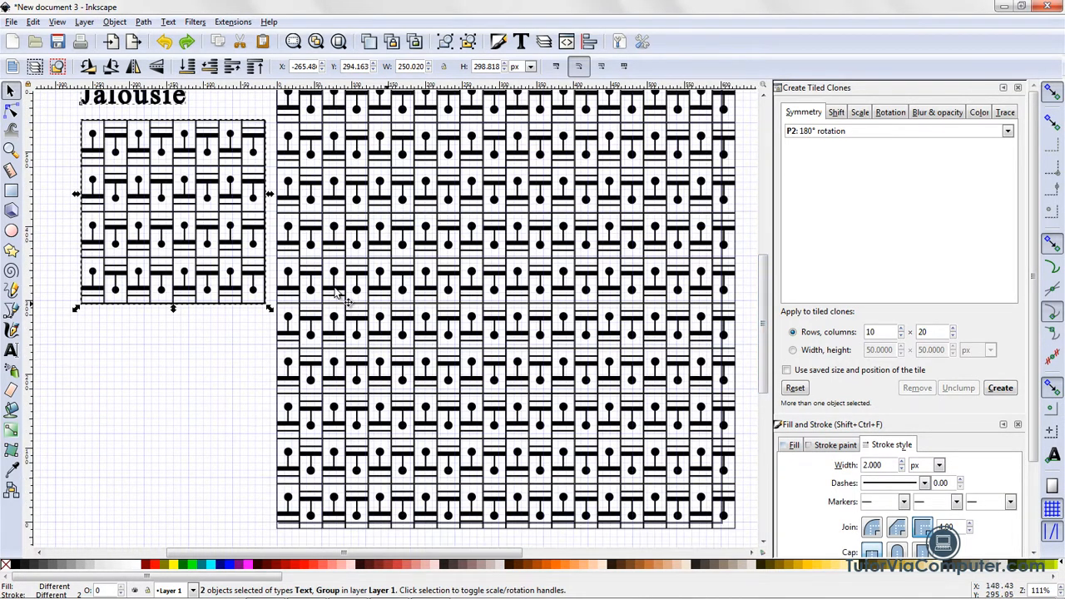
left_click_drag(197, 244, 165, 469)
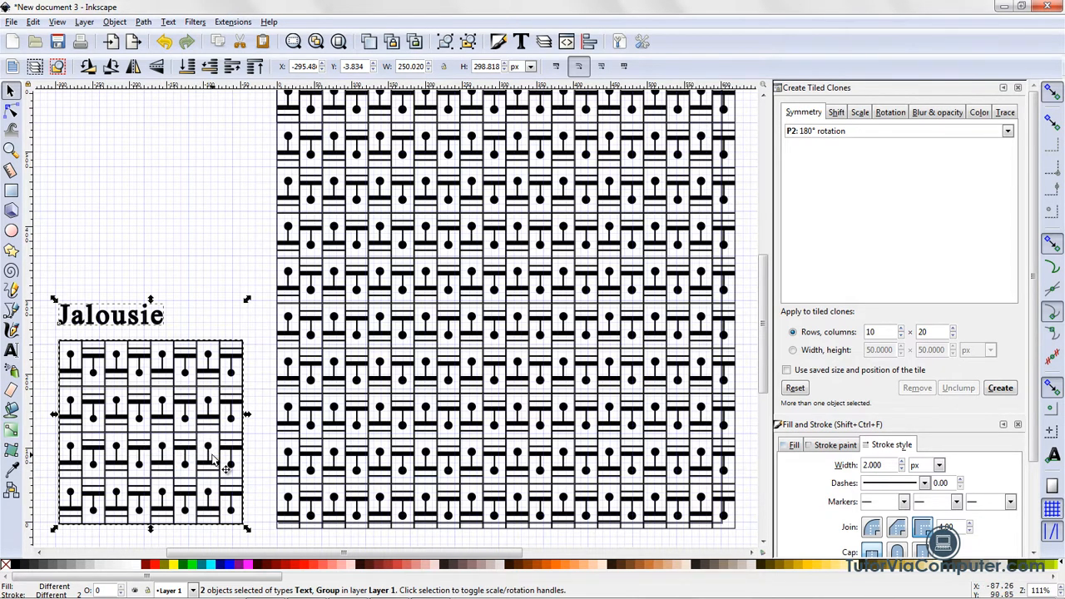
key("alt")
key("Left")
key("Left")
key("Left")
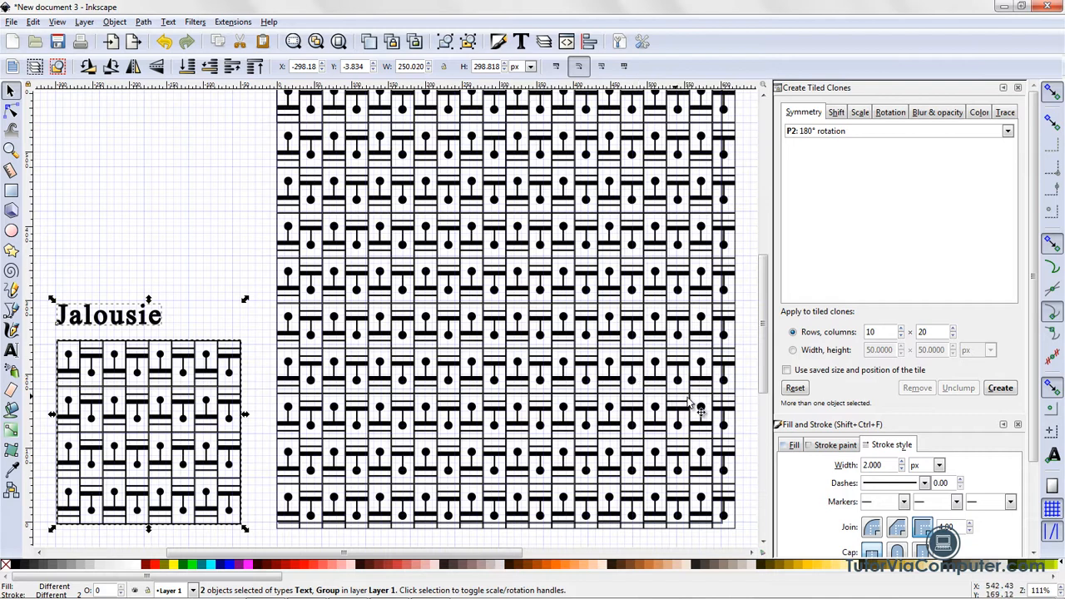
- Select the original tile by way of a clone in the grid, and remove and recreate its tiled clones
left_click_drag(766, 381, 764, 359)
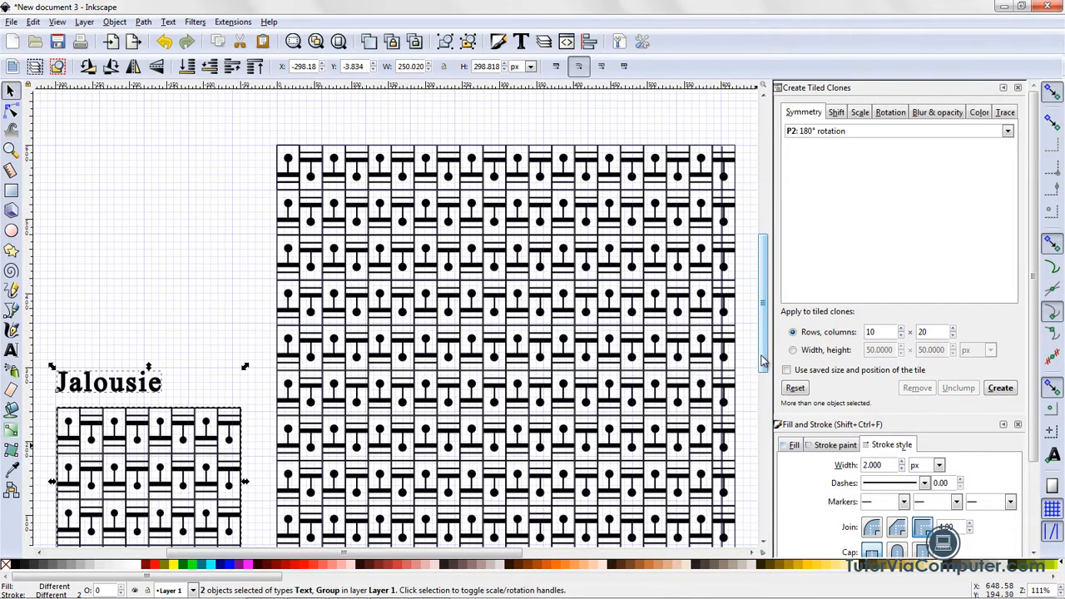
left_click(591, 315)
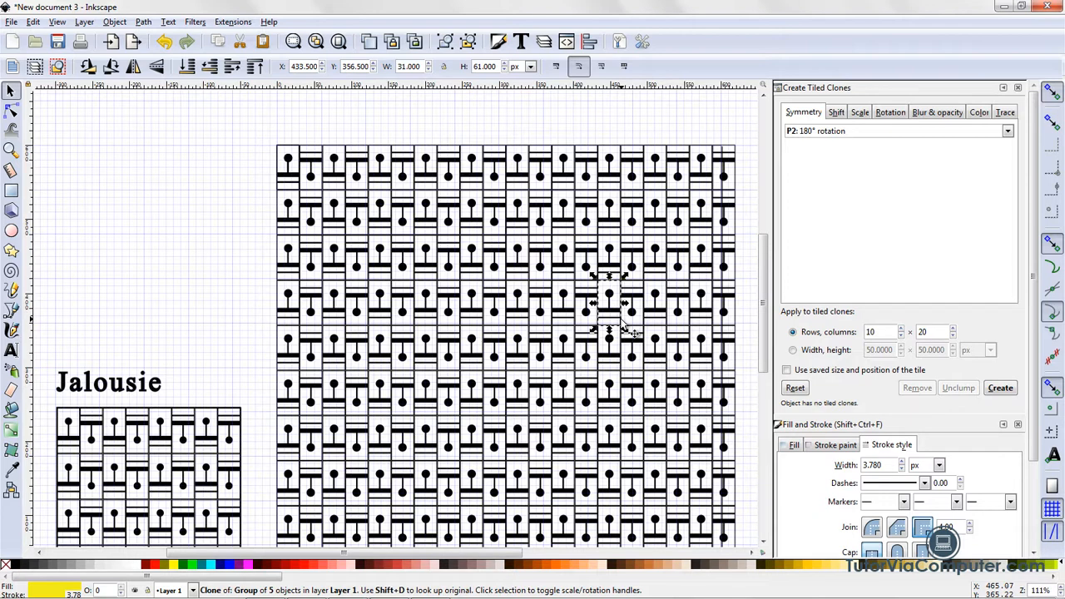
left_click(35, 23)
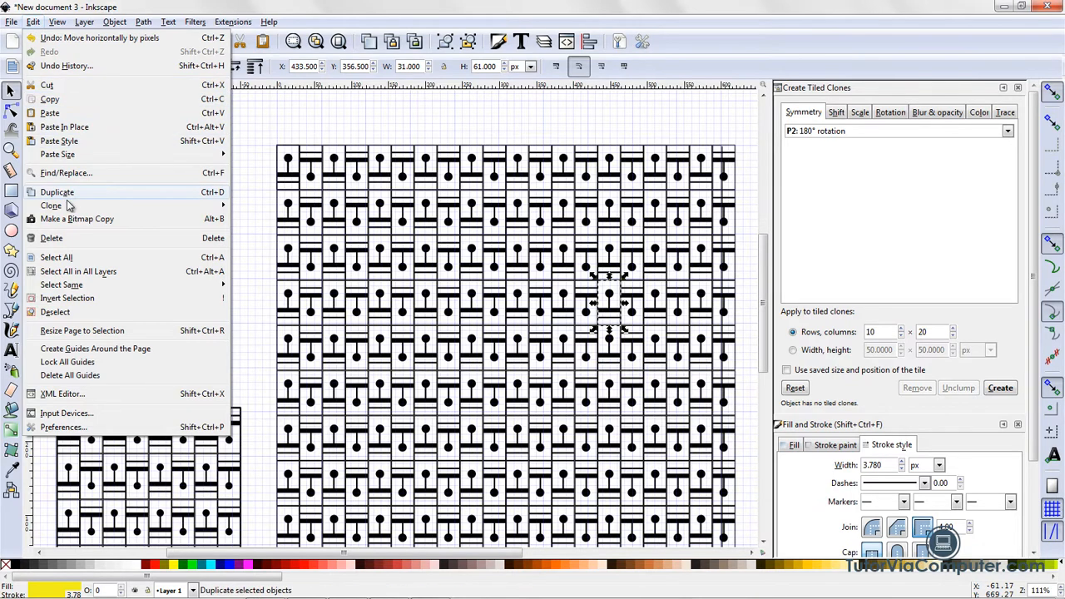
mouse_move(69, 210)
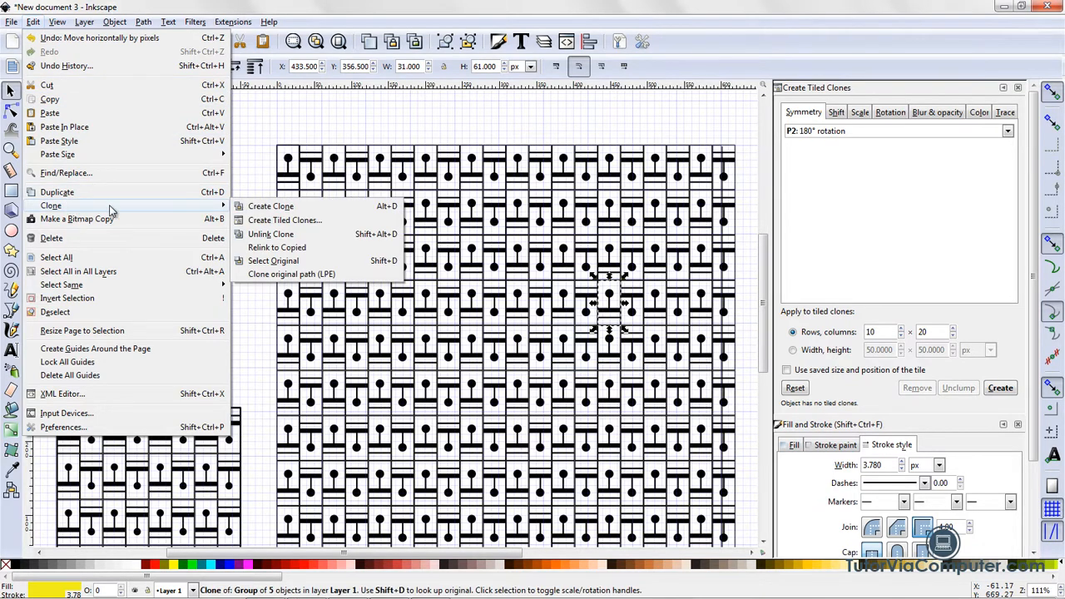
left_click(256, 261)
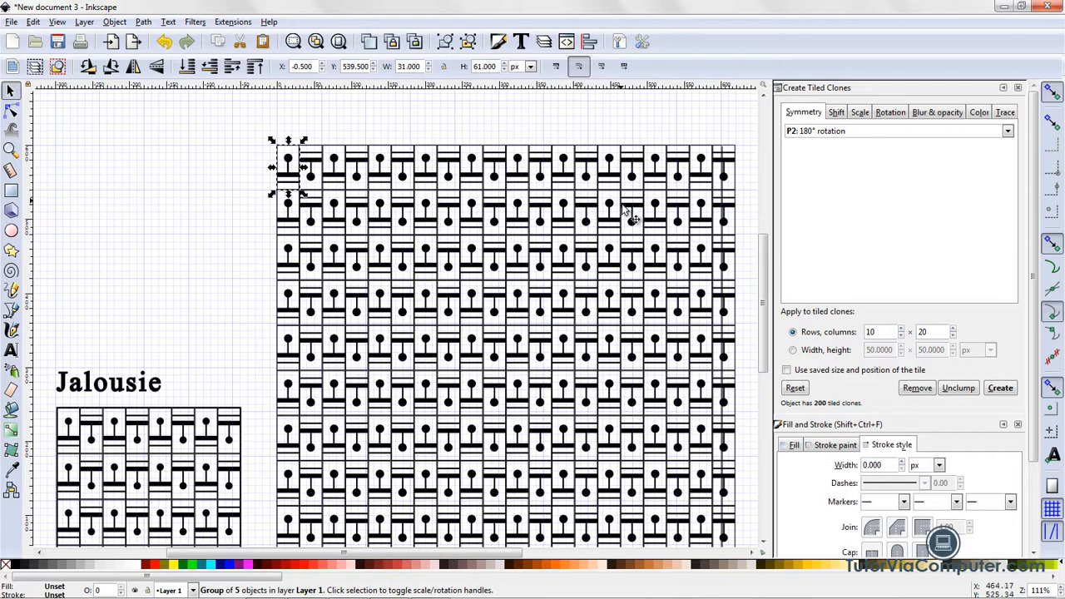
left_click(916, 389)
left_click(1001, 388)
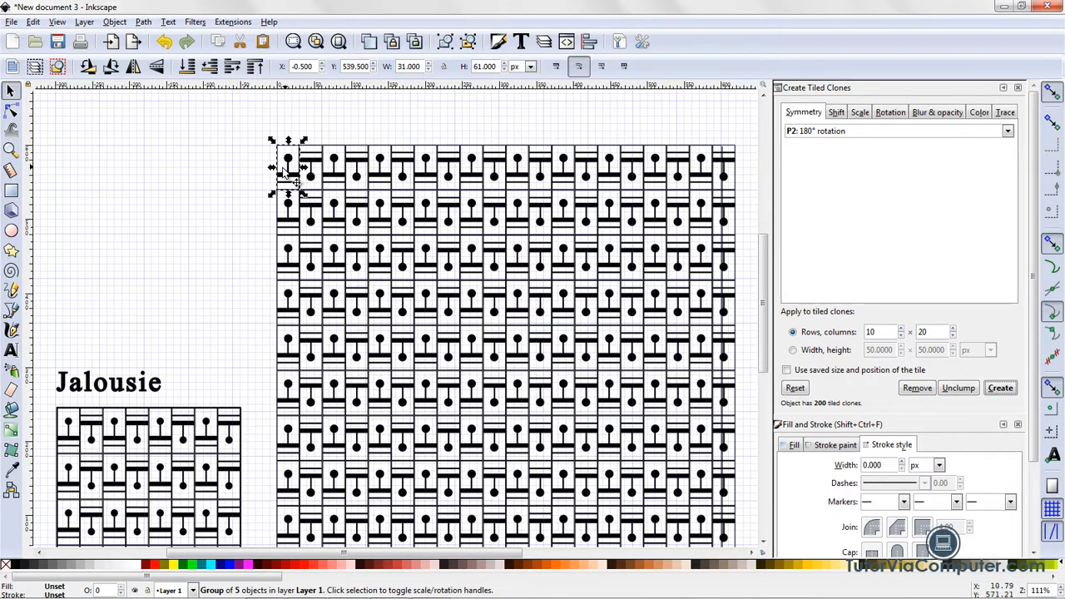
- Raise the original tile to the top and move it off the page, above the Jalousie title
left_click(254, 68)
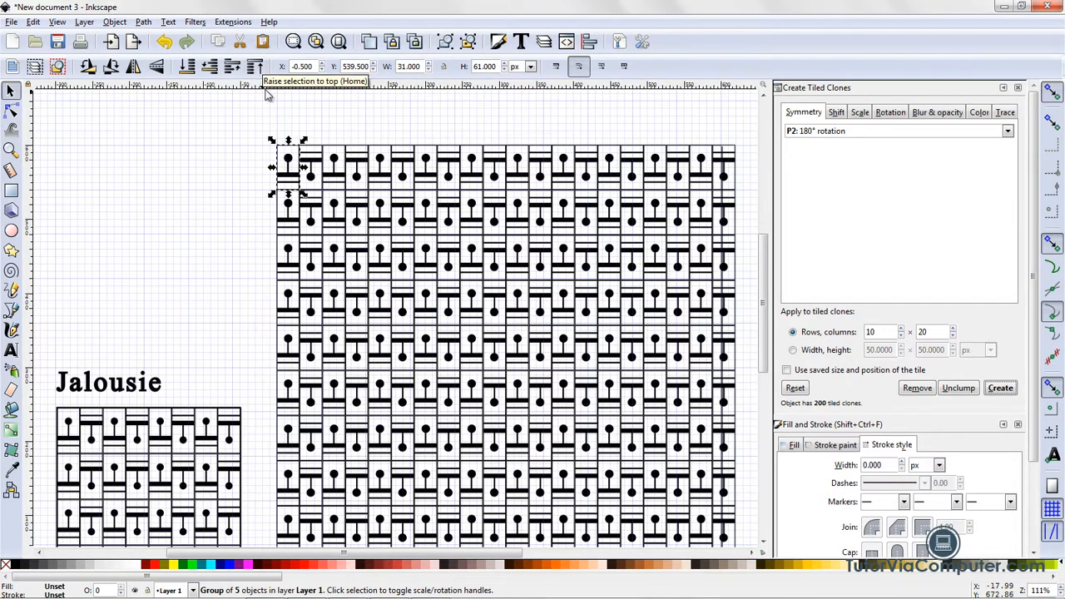
left_click_drag(291, 167, 65, 167)
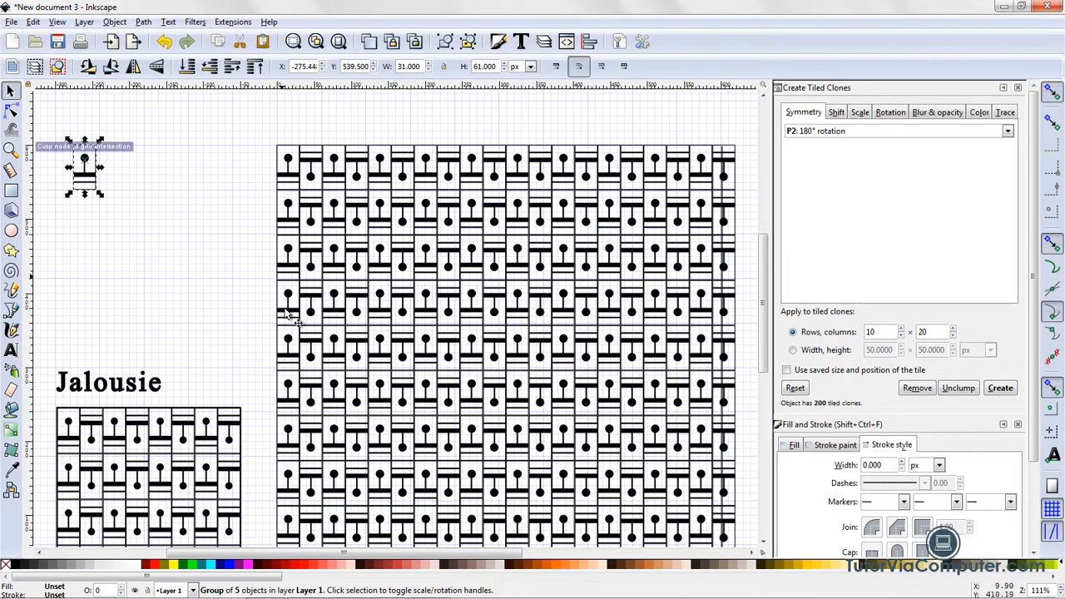
- Move the original tile farther from the page to about X -299.4 px, aligned with the start of the Jalousie title
left_click(93, 183)
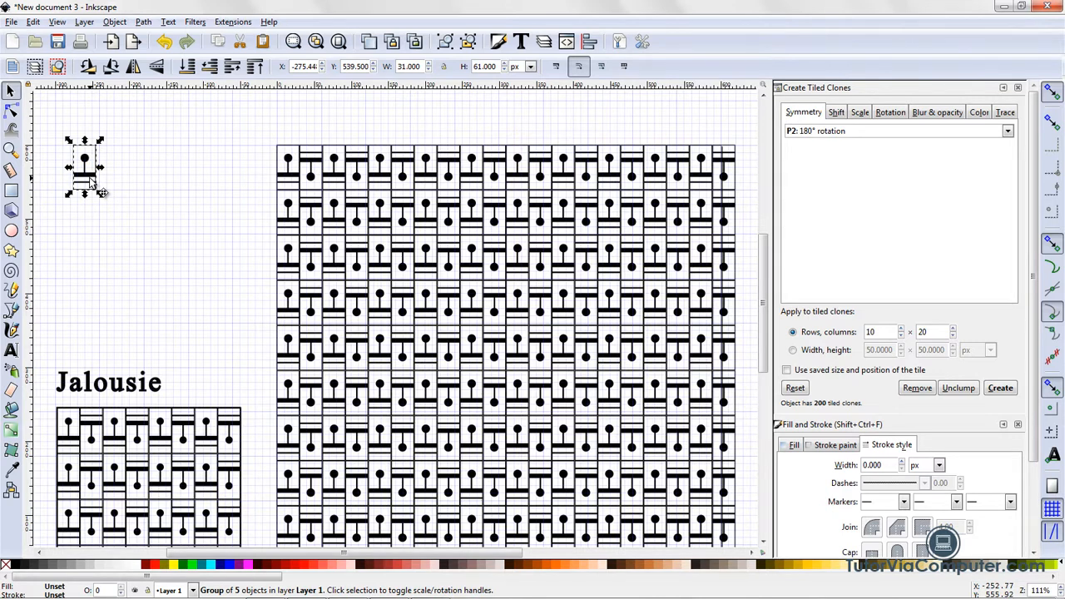
left_click_drag(92, 180, 72, 181)
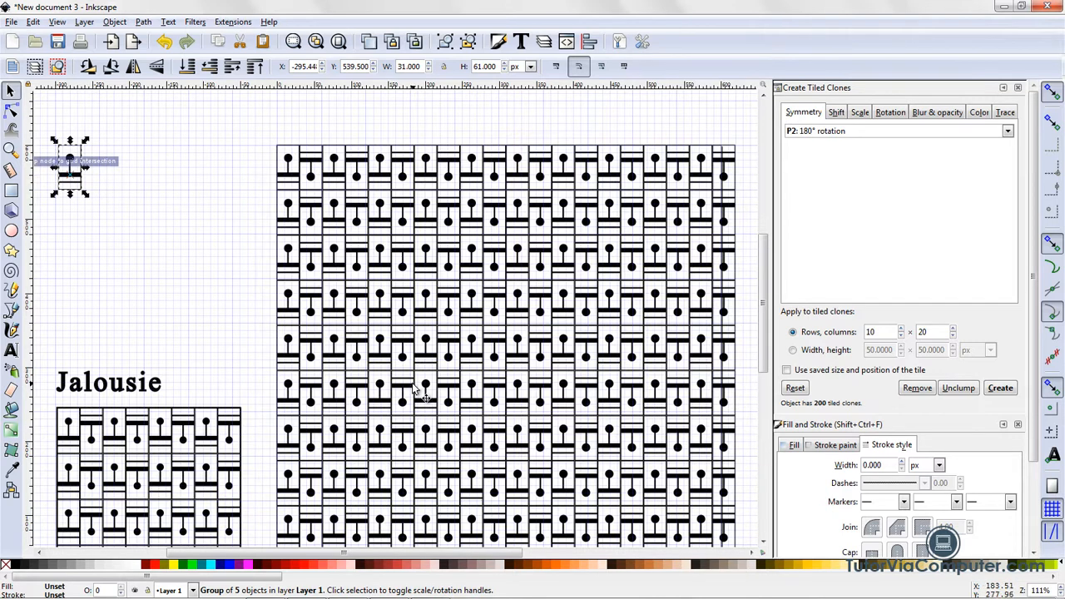
key("Left")
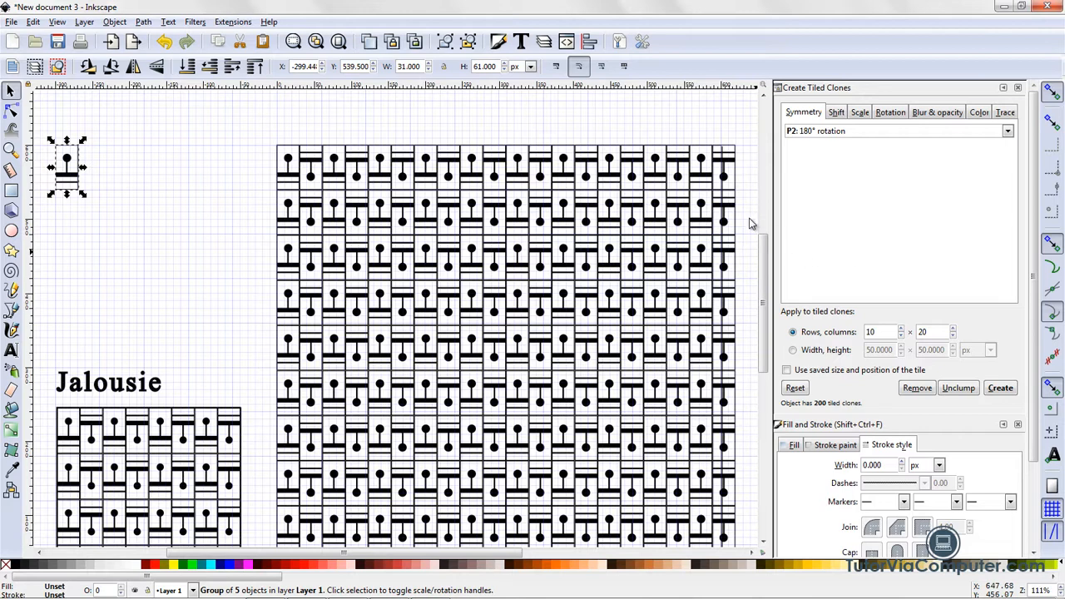
left_click(84, 213)
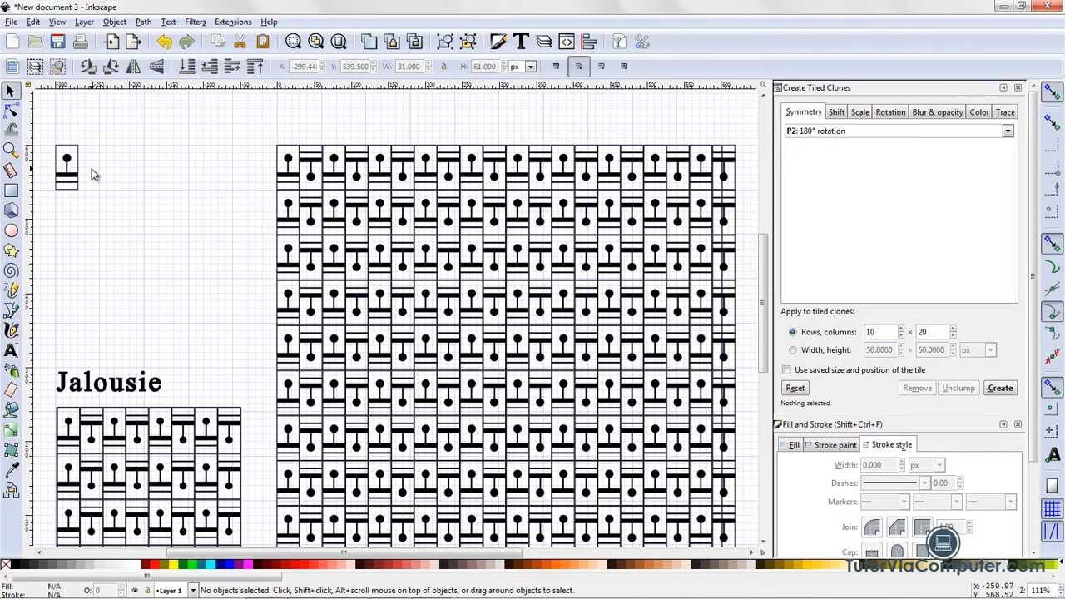
- Add the text label "Original clone" beneath the original tile and shift it slightly down, aligned with the tile's edge
left_click(12, 113)
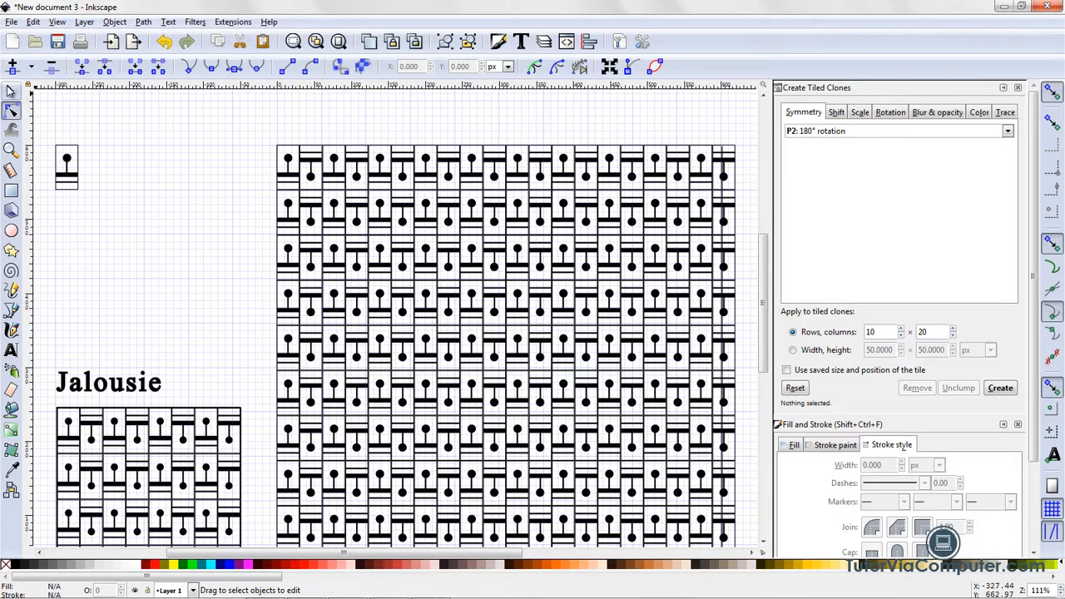
left_click(11, 92)
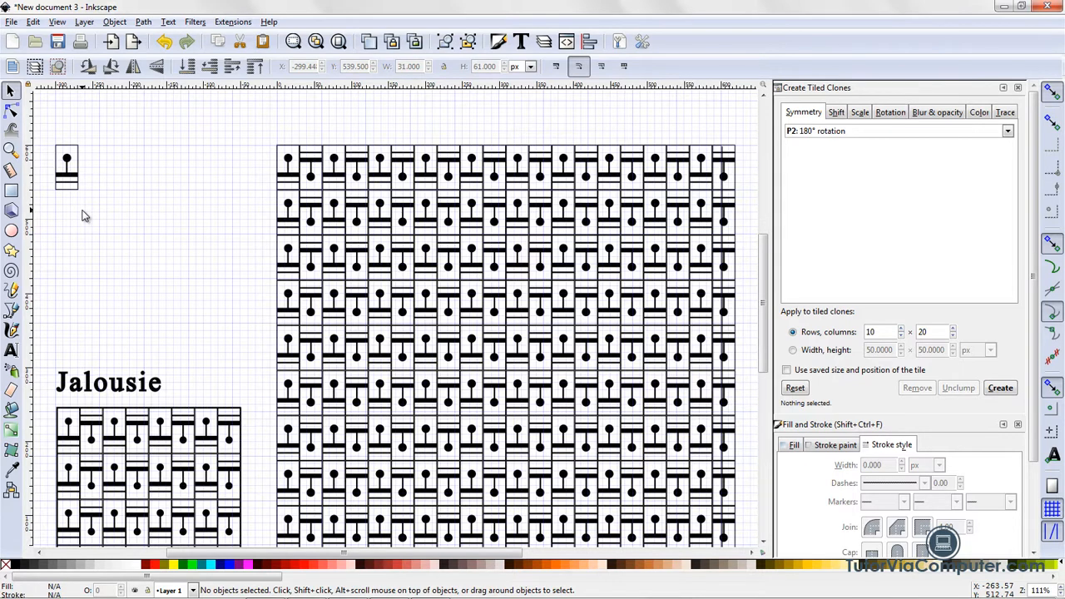
left_click(11, 350)
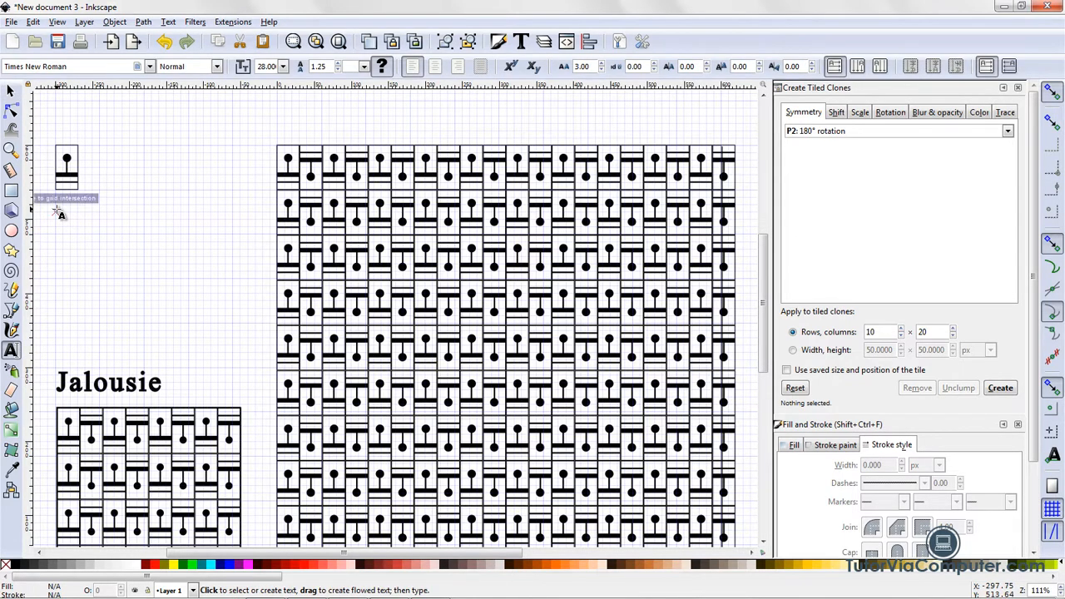
left_click(58, 212)
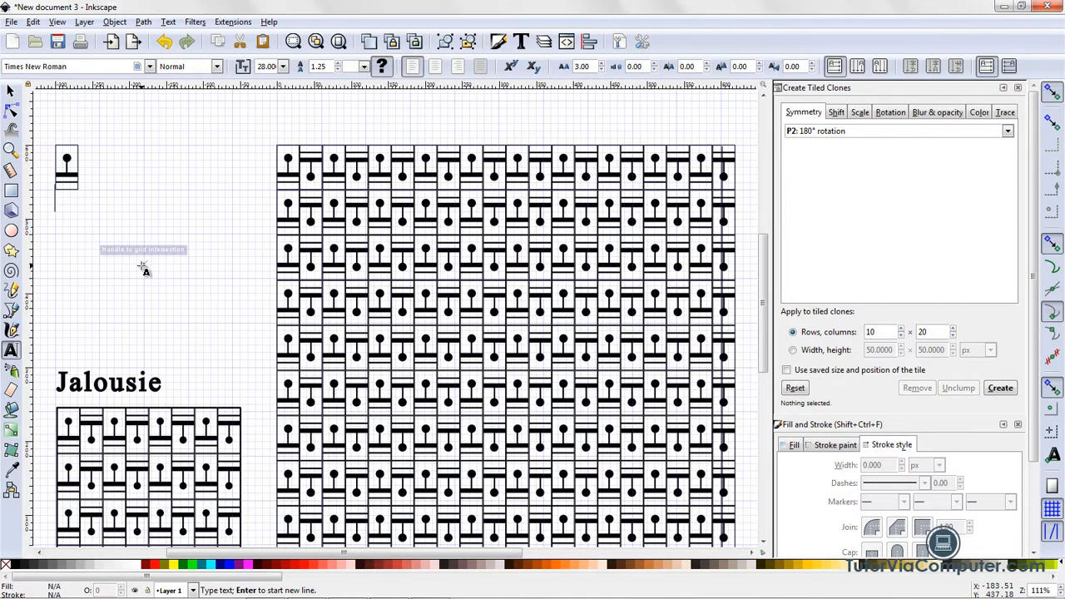
type("O")
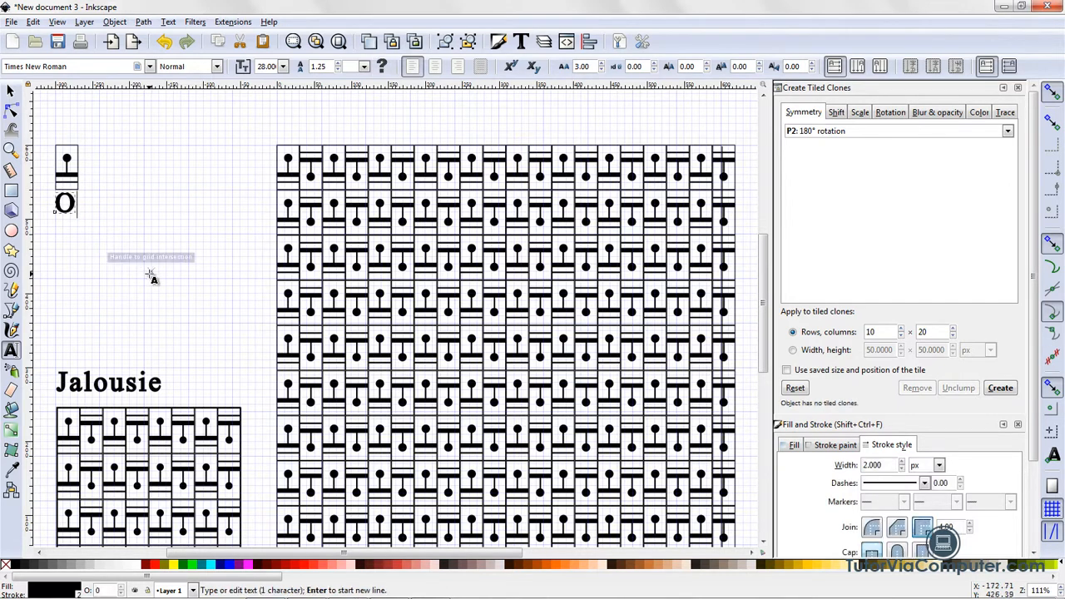
type("rigin")
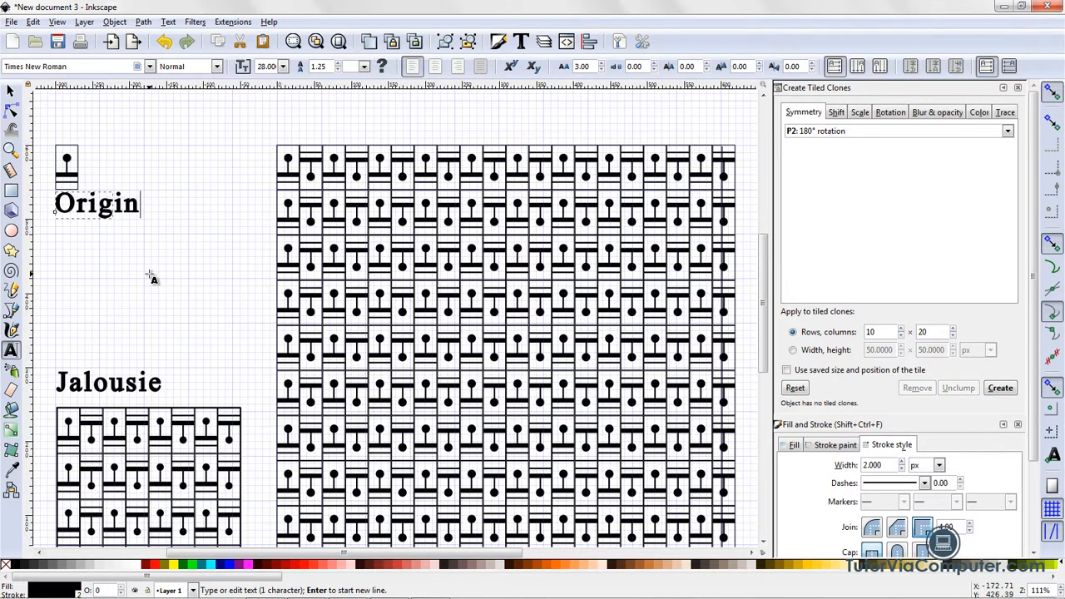
type("al c")
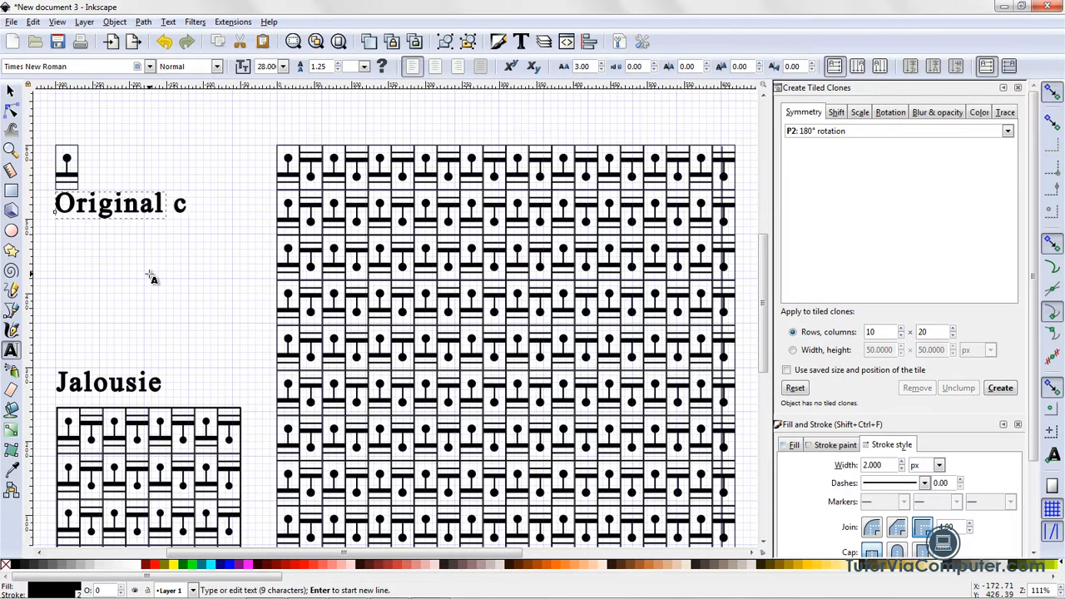
type("lone")
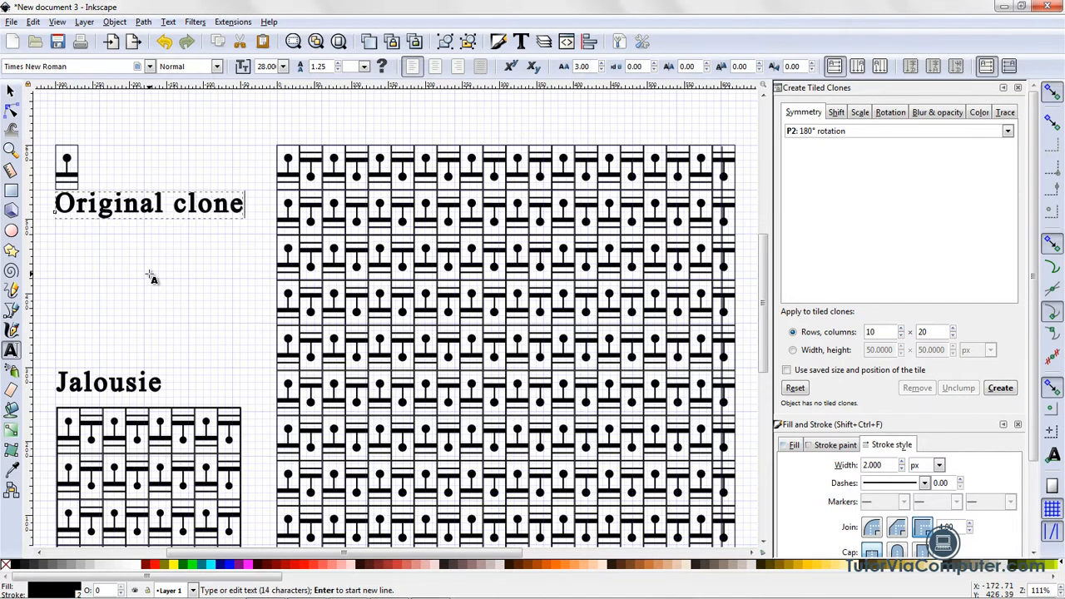
key("Escape")
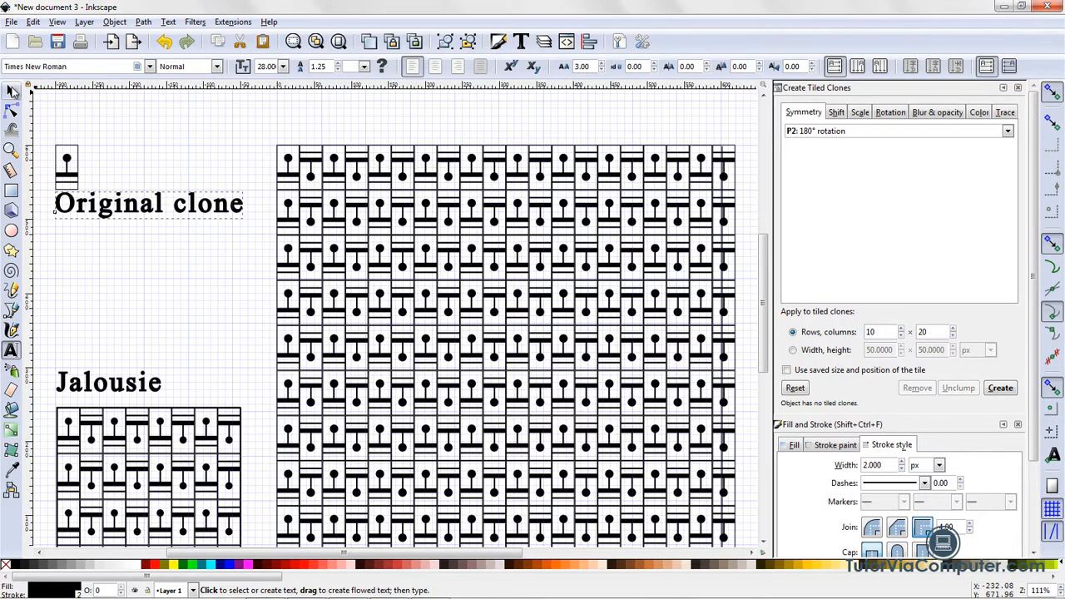
left_click(12, 92)
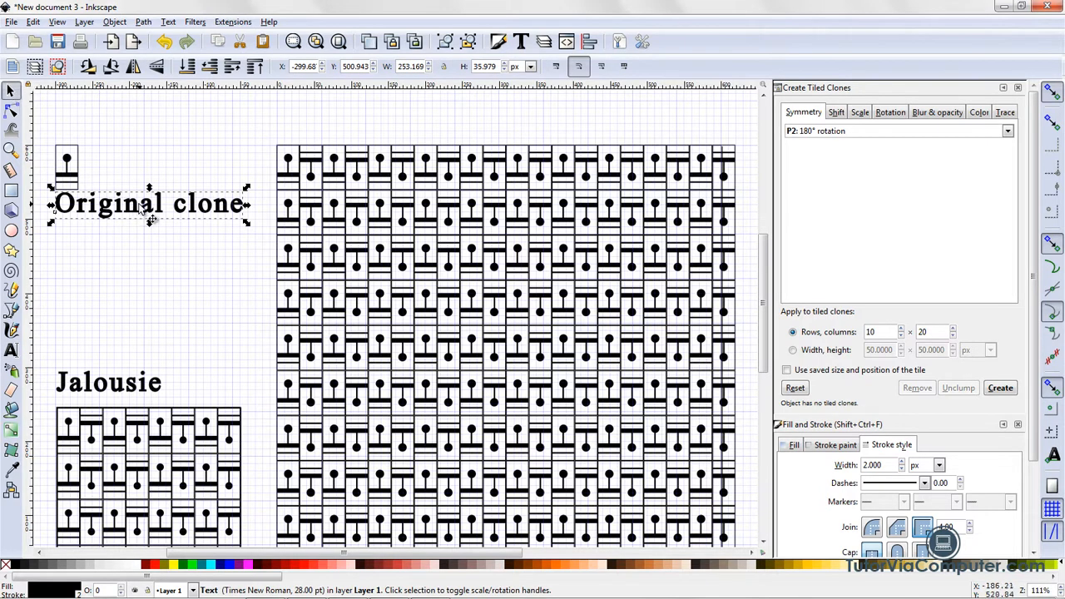
left_click_drag(151, 221, 154, 228)
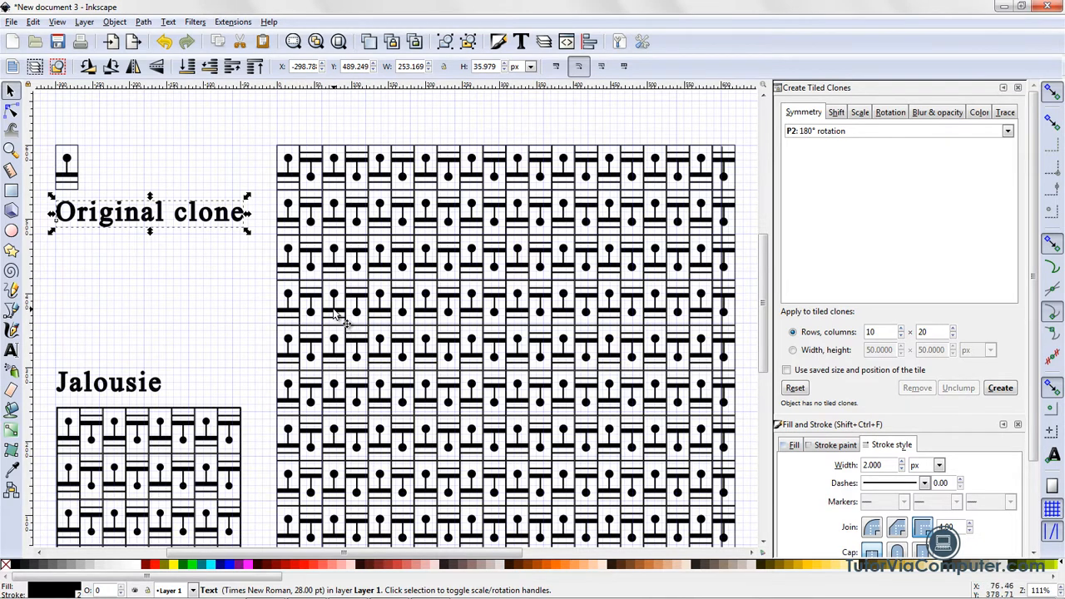
- Copy a clone from the grid's first column and paste it beneath the Original clone label, at about X -298.5, Y 407.5 px
left_click(291, 313)
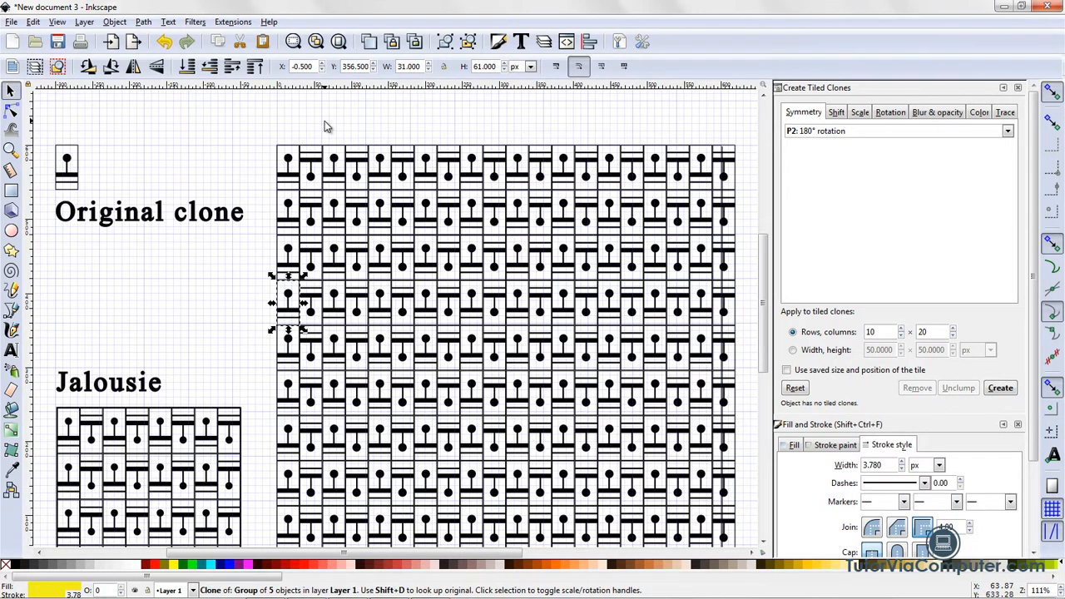
left_click(221, 45)
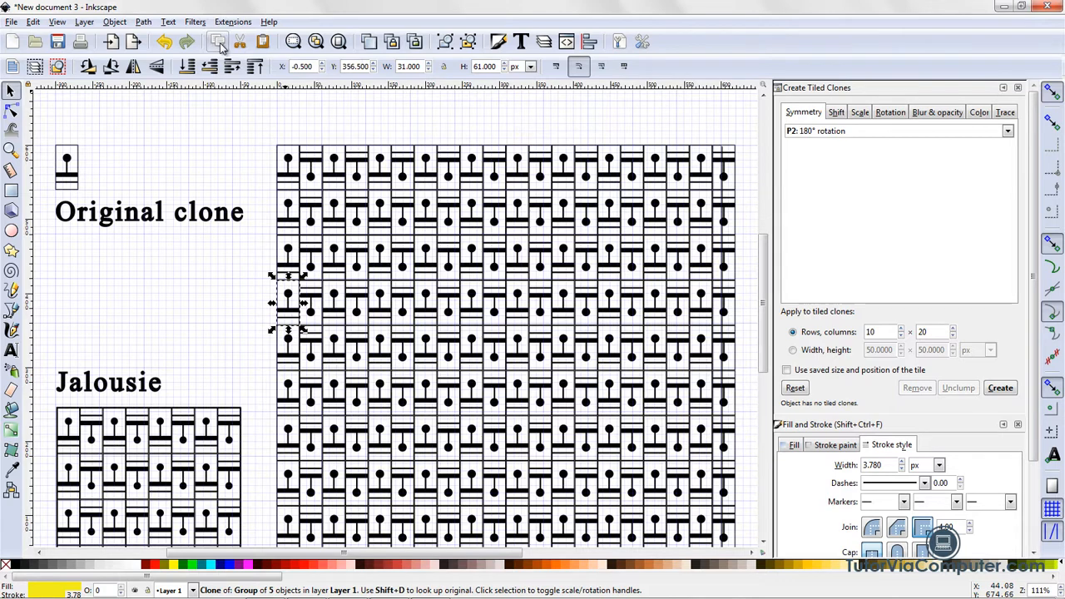
right_click(92, 291)
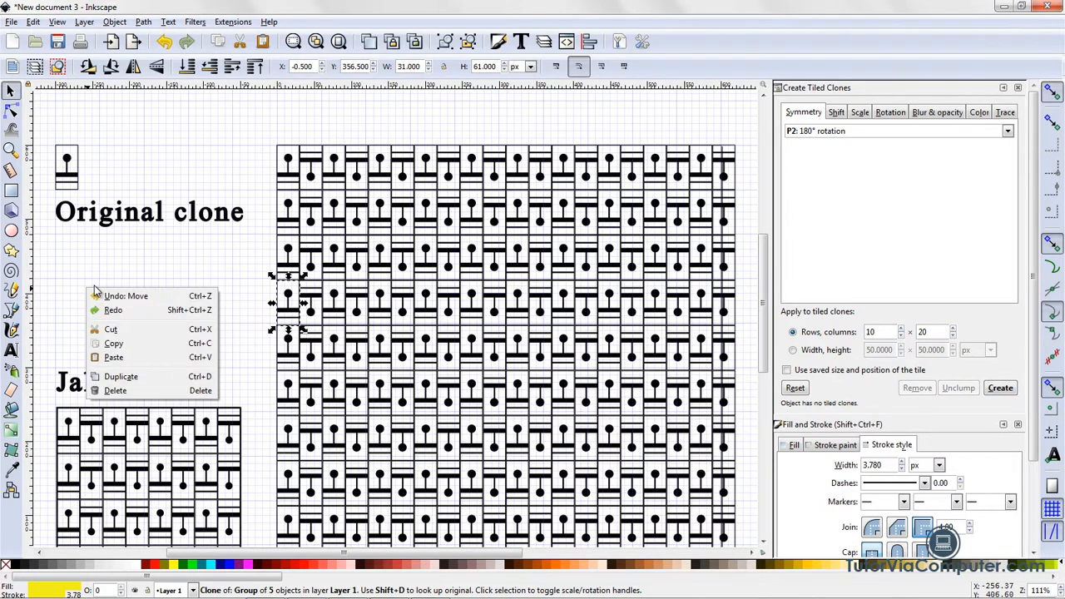
left_click(119, 360)
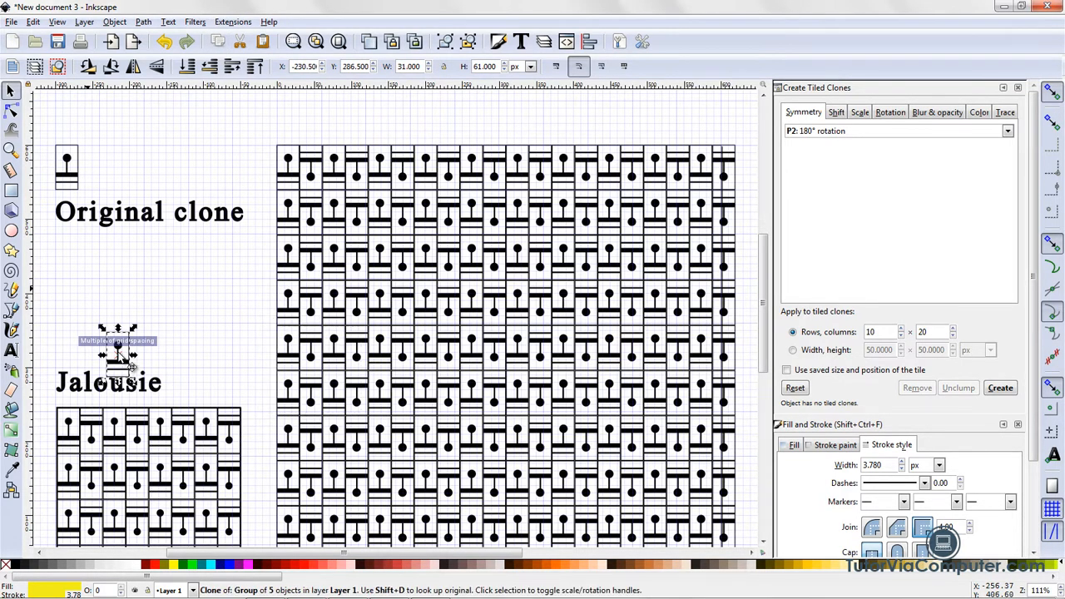
mouse_move(118, 352)
left_mouse_down()
mouse_move(109, 312)
mouse_move(68, 264)
left_mouse_up()
key("Right")
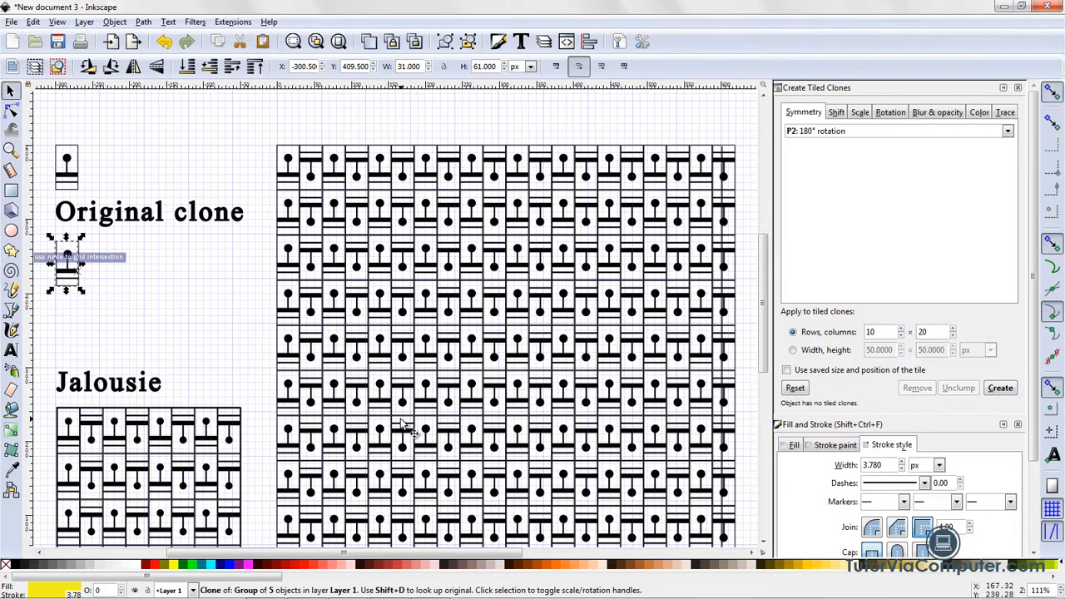
key("Up")
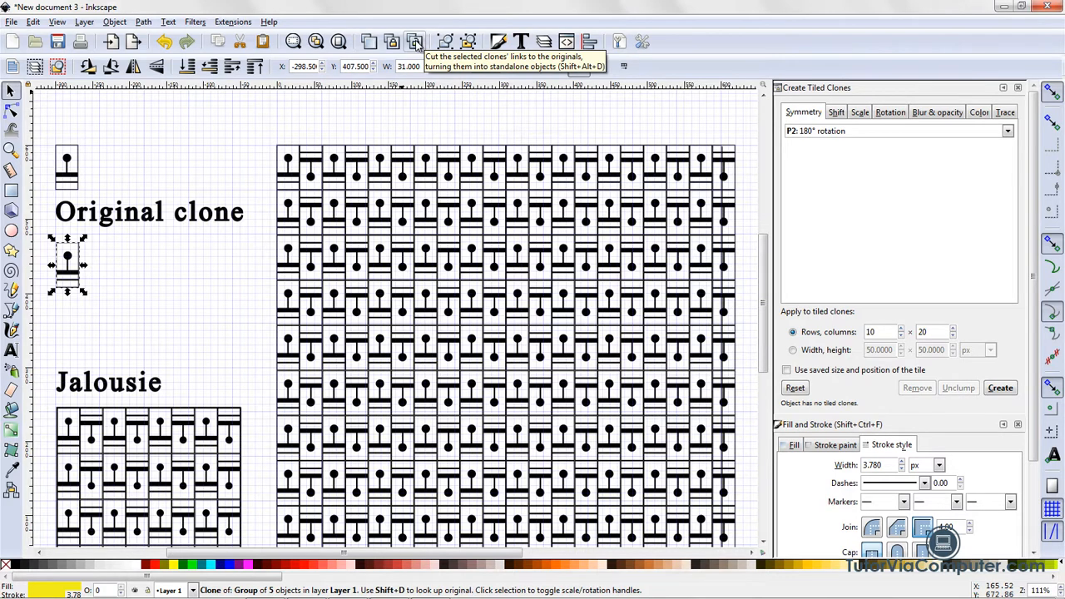
- Unlink the pasted clone from its original to make it a standalone object, and deselect it
left_click(416, 43)
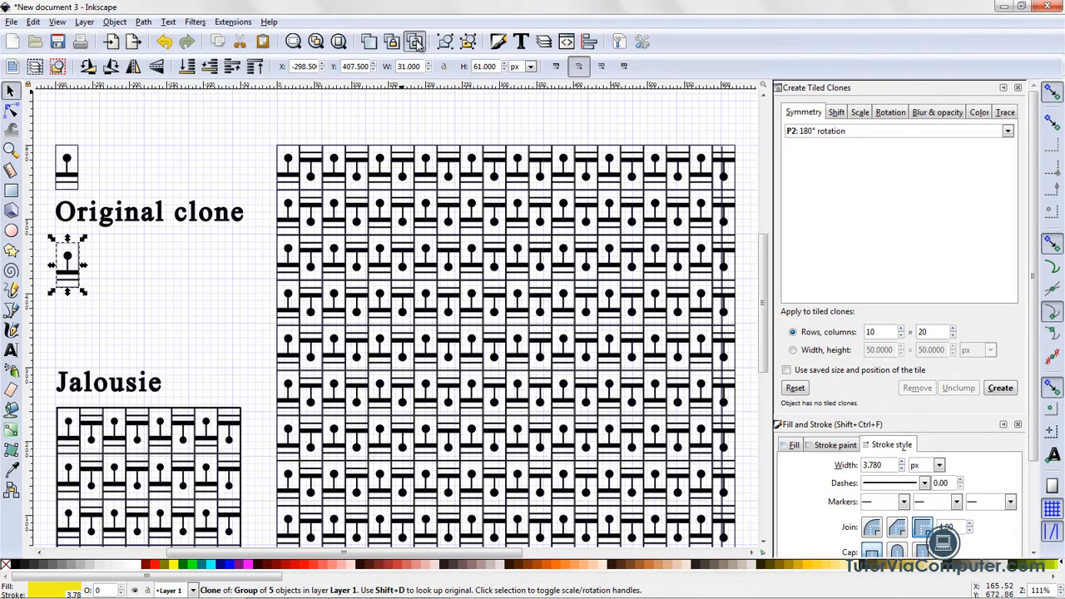
left_click(106, 289)
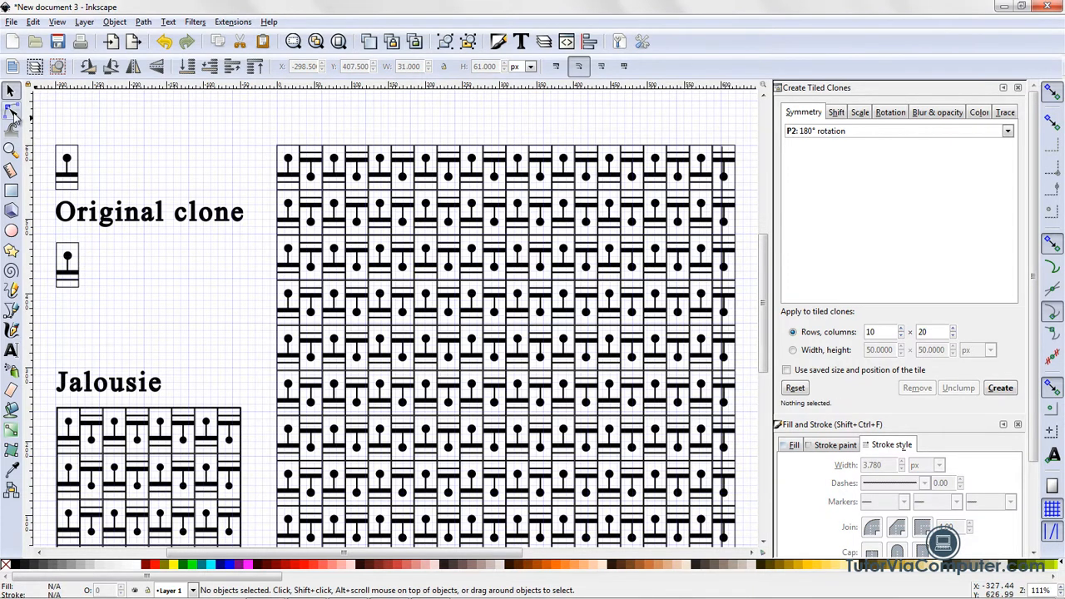
left_click(11, 108)
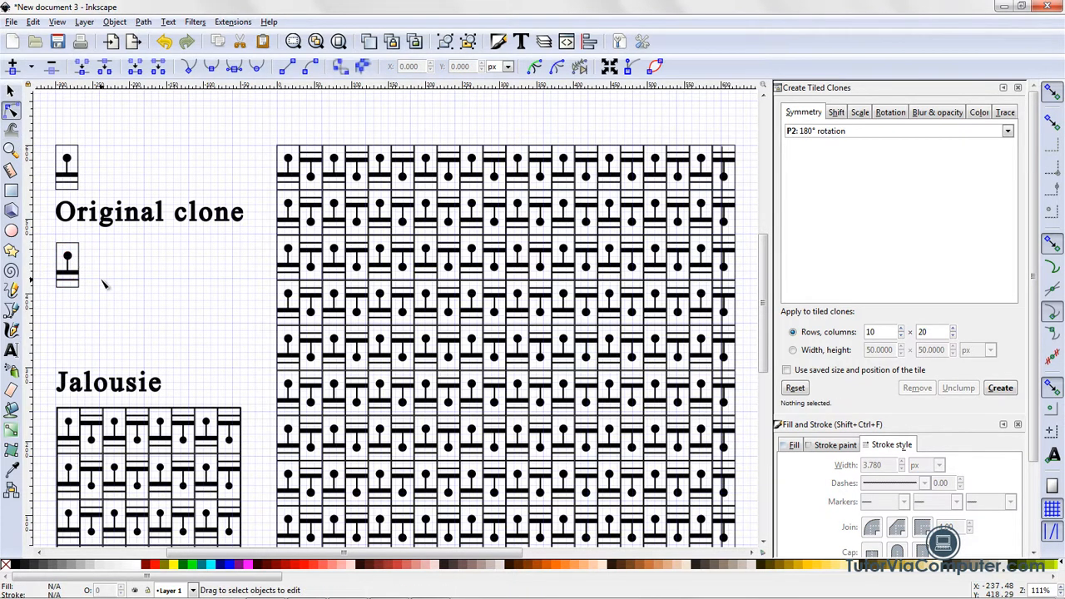
- Add the text label "Unlinked clone" beneath the unlinked tile and align it with the labels around it
left_click(11, 350)
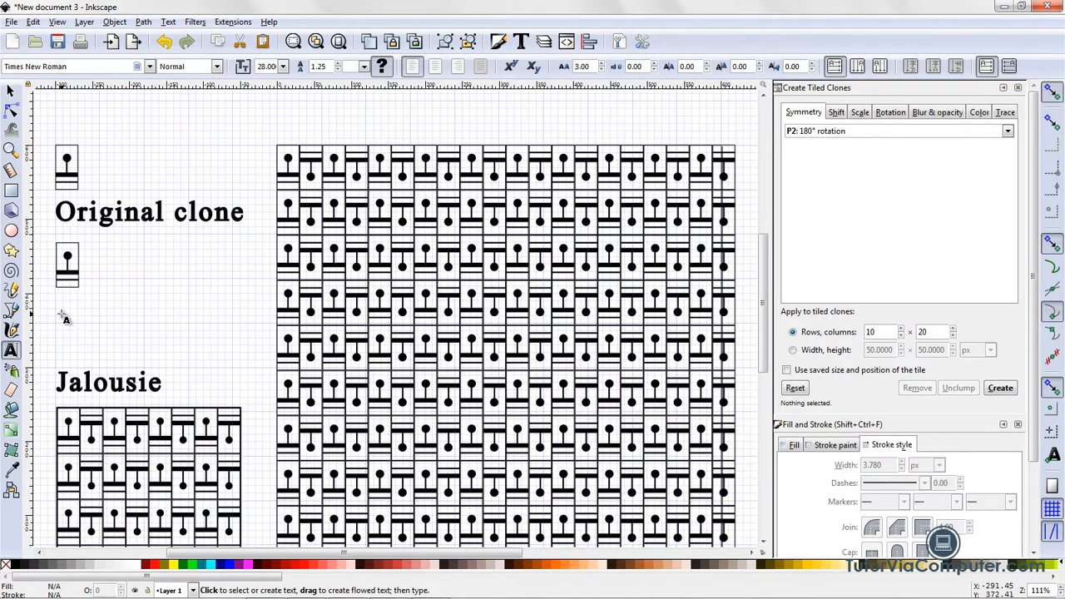
left_click(65, 318)
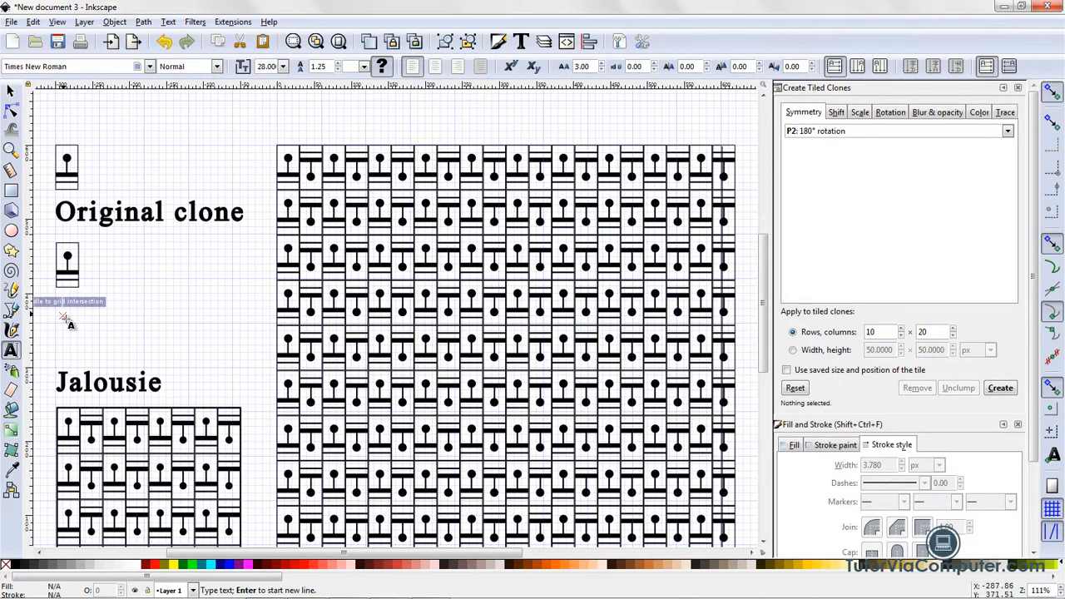
type("Un")
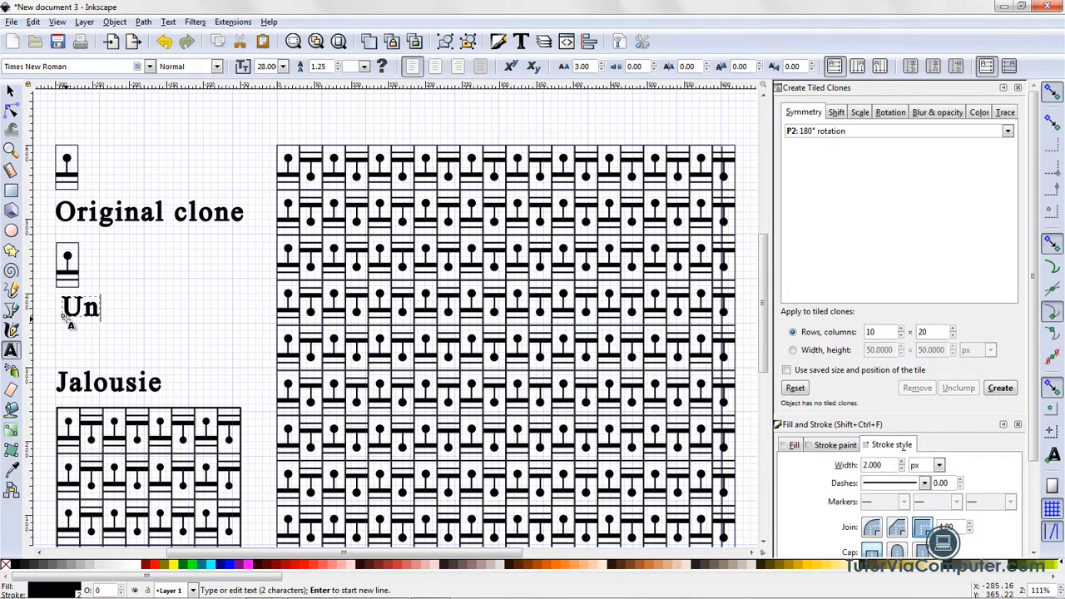
type("lin")
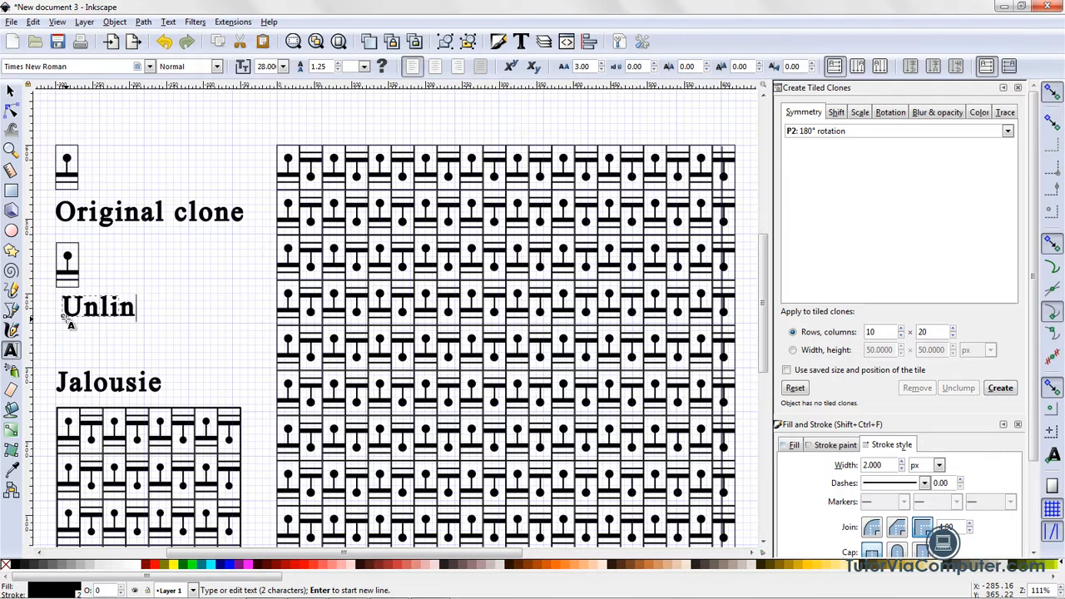
type("ked ")
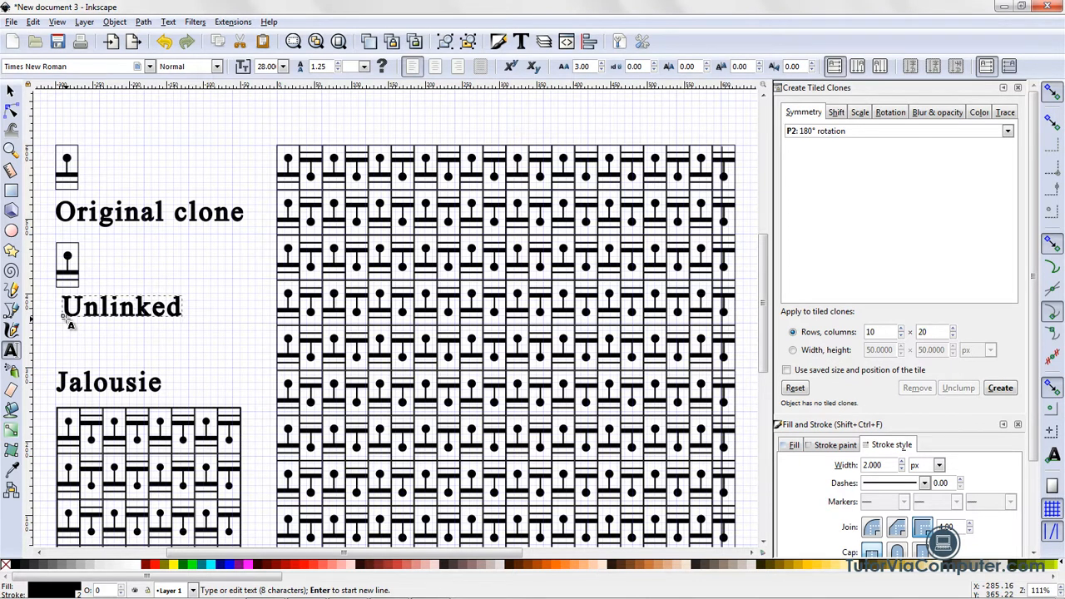
type("clone")
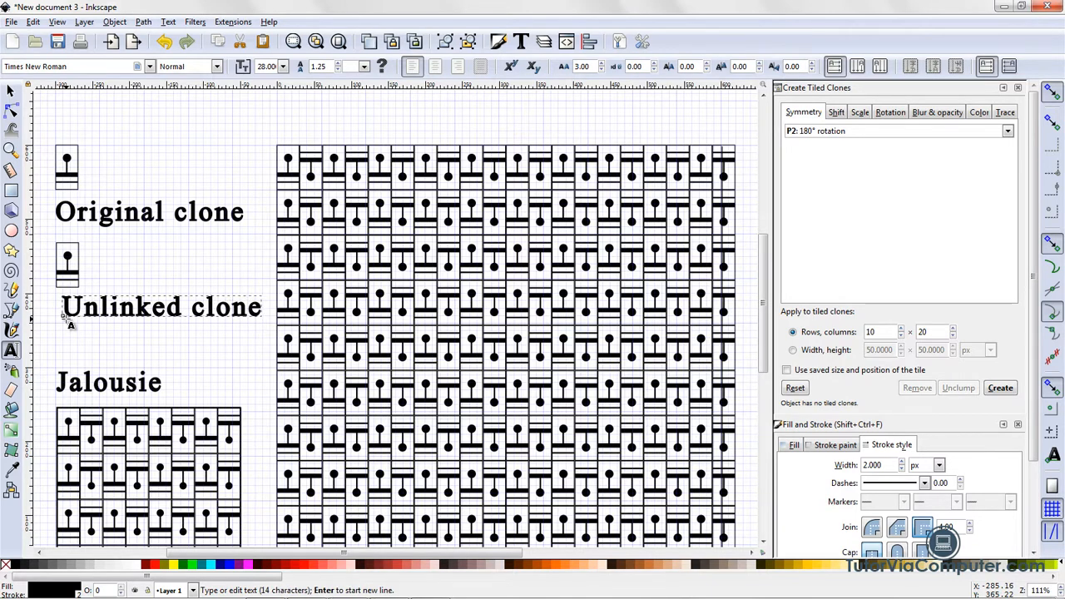
left_click(10, 89)
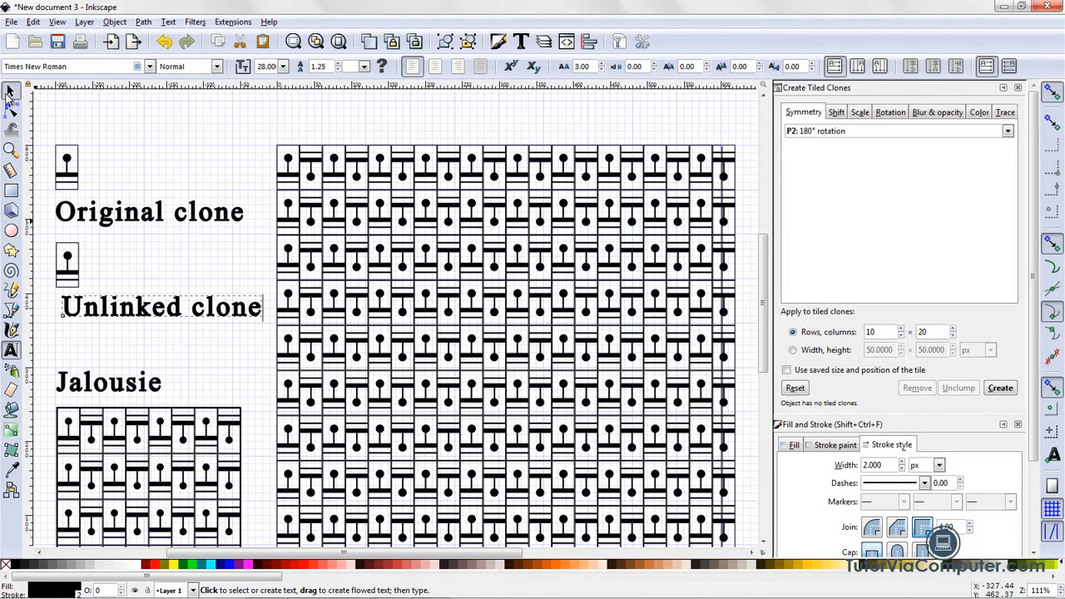
left_click(117, 333)
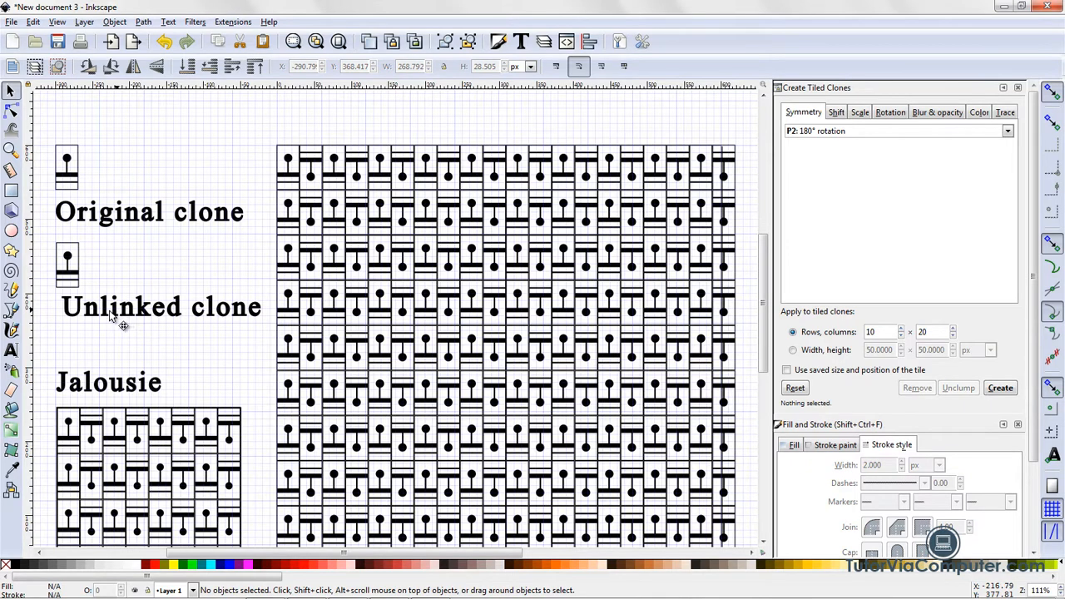
mouse_move(116, 315)
left_mouse_down()
mouse_move(100, 316)
mouse_move(110, 326)
left_mouse_up()
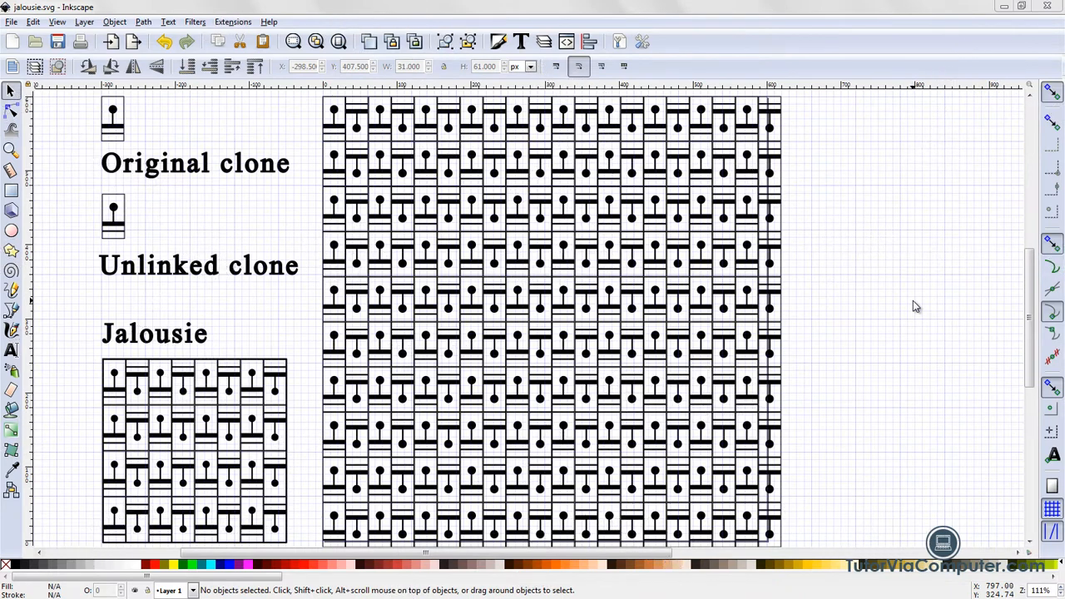
left_click(12, 22)
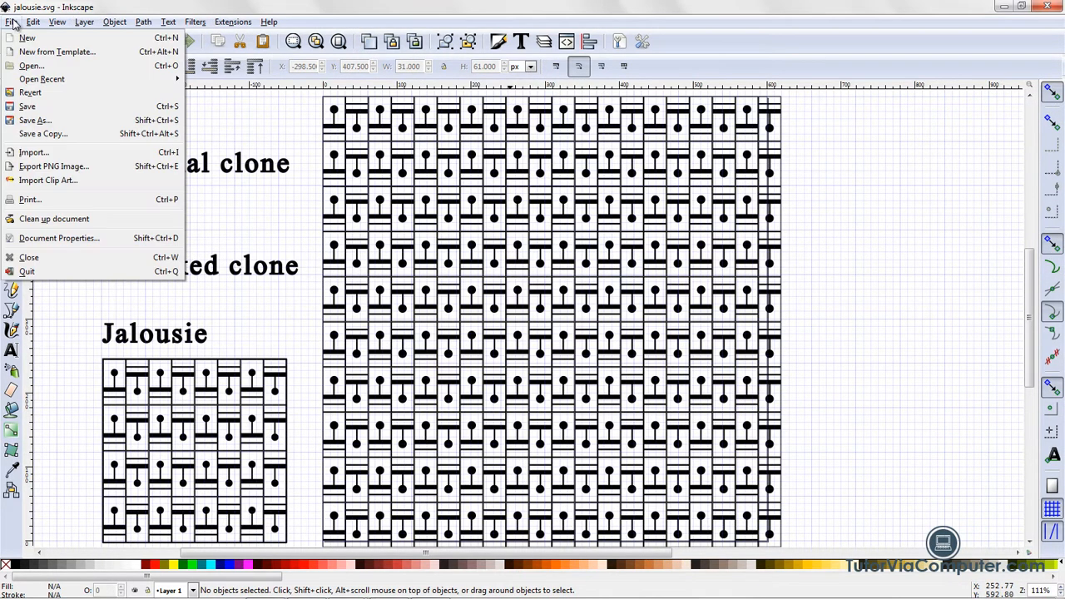
left_click(216, 125)
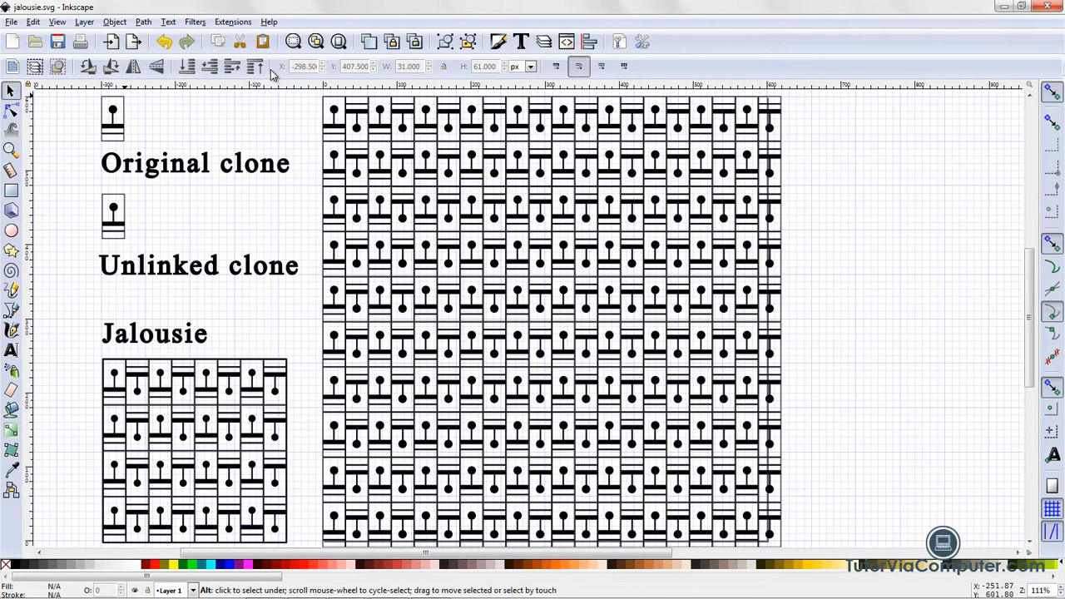
- Create a new document and rename its existing Layer 1 to Background
key("ctrl+n")
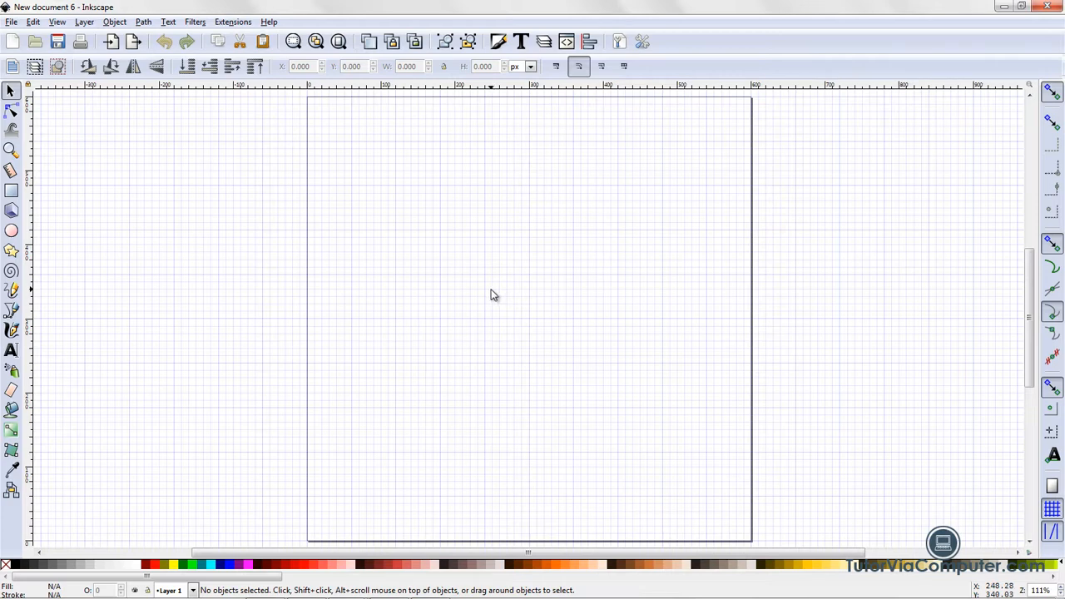
left_click(83, 23)
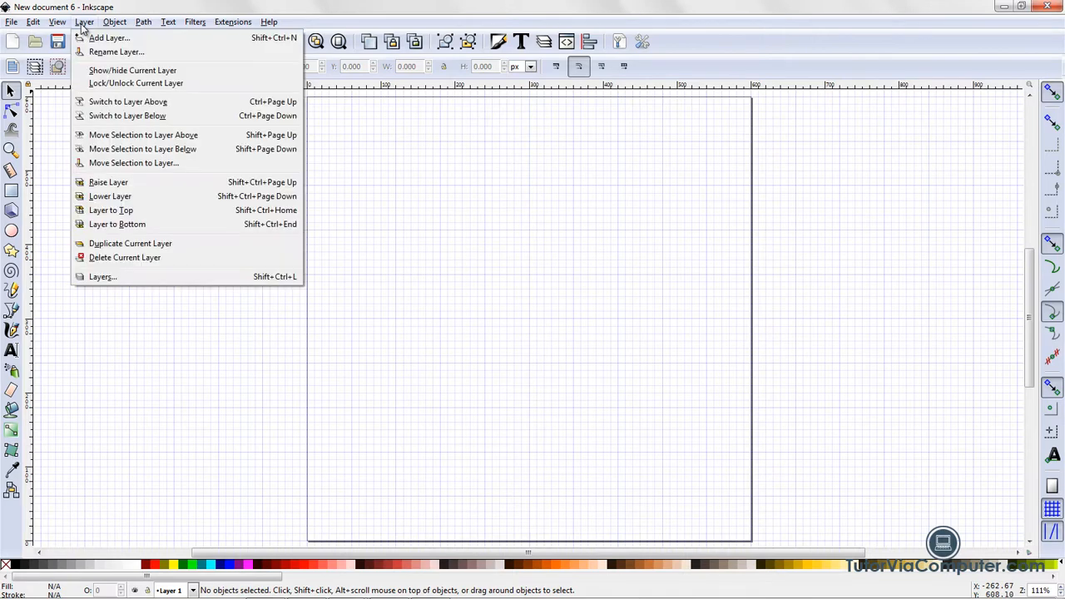
left_click(100, 277)
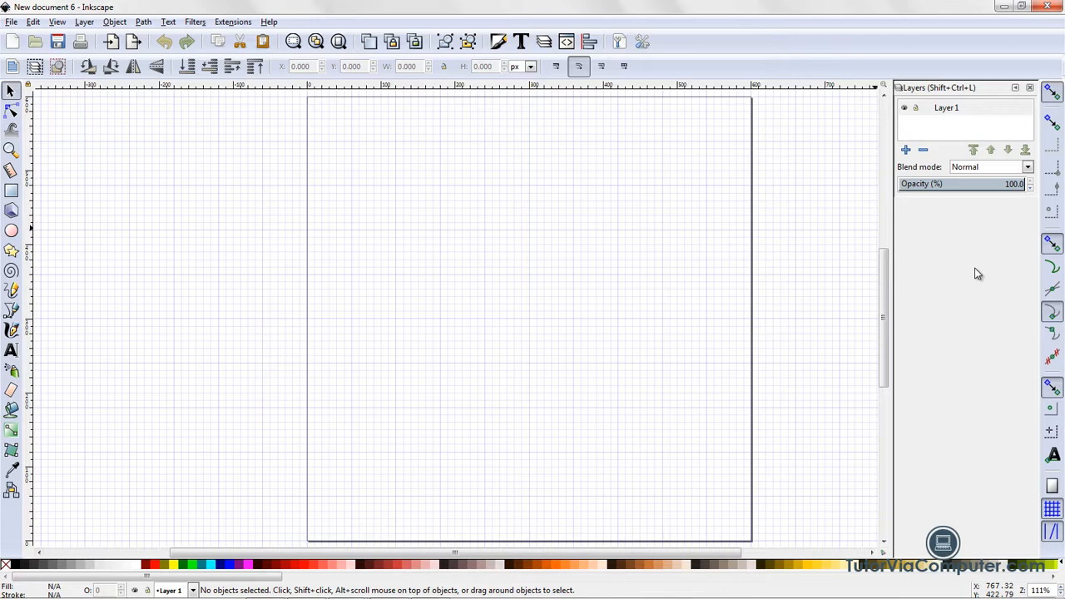
left_click(969, 112)
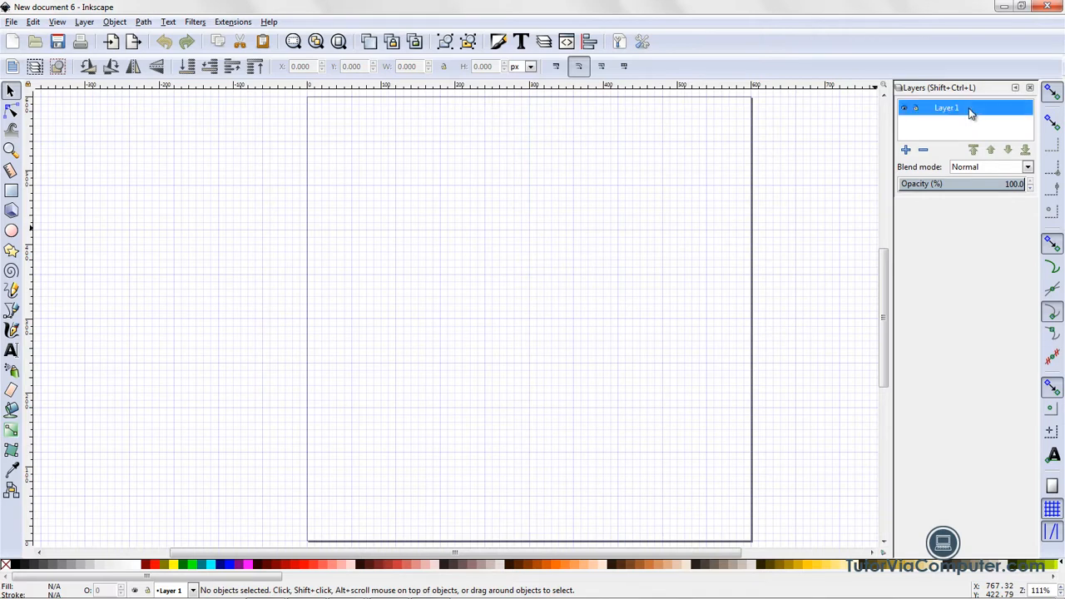
double_click(948, 112)
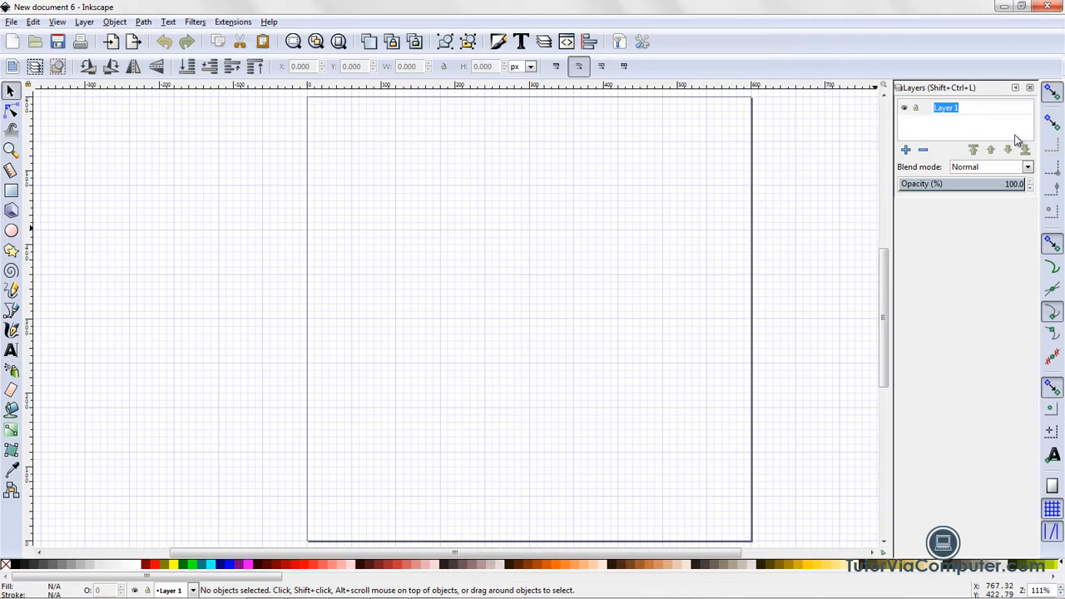
type("Background")
key("Return")
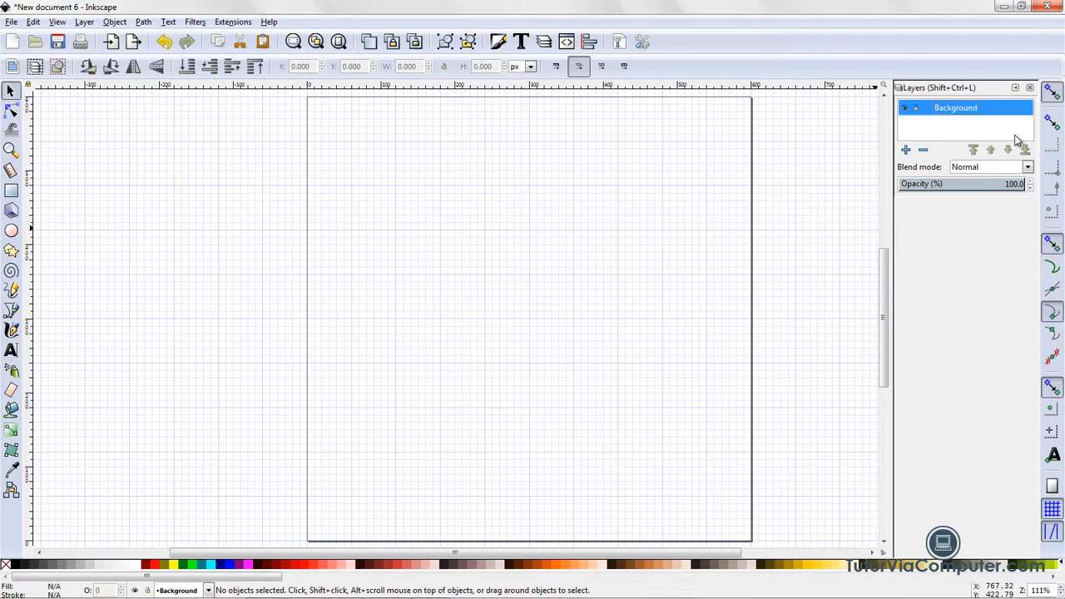
- Add a layer named Design above the Background layer
left_click(906, 151)
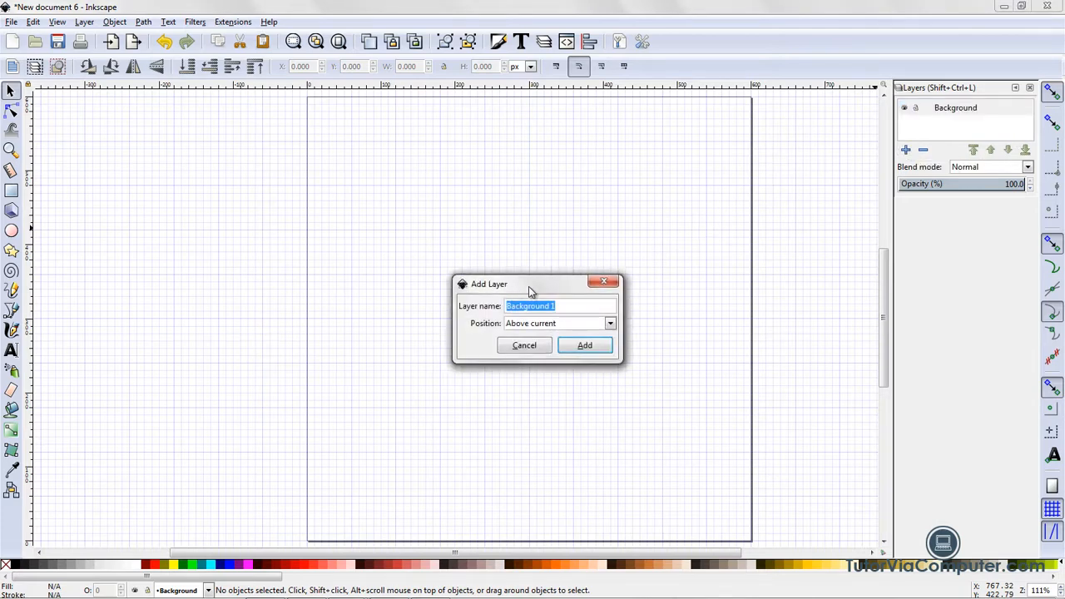
left_click_drag(530, 290, 632, 219)
left_click(699, 217)
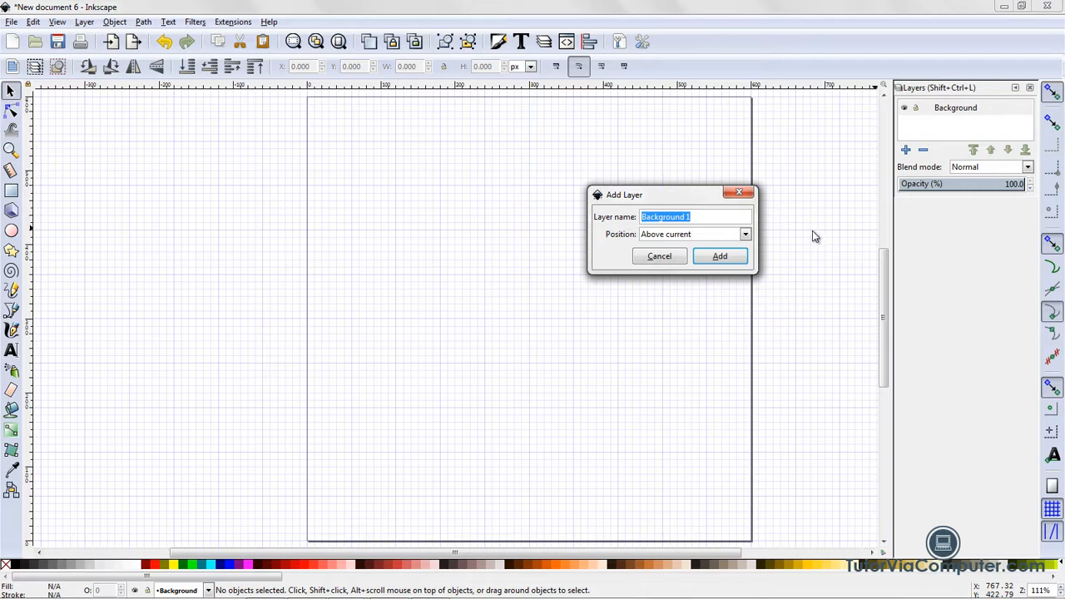
type("Design")
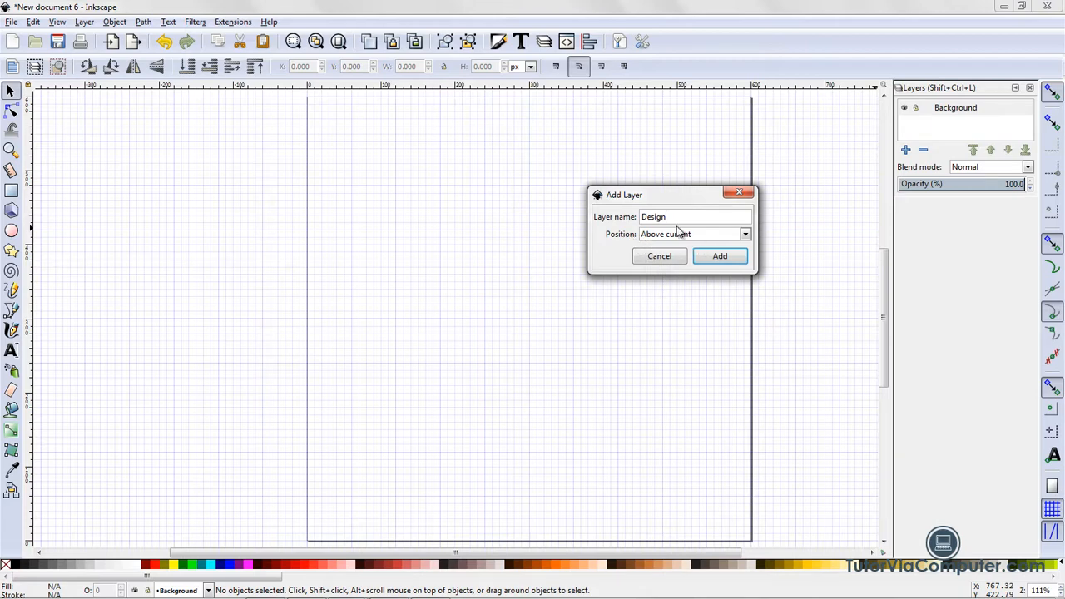
left_click(721, 257)
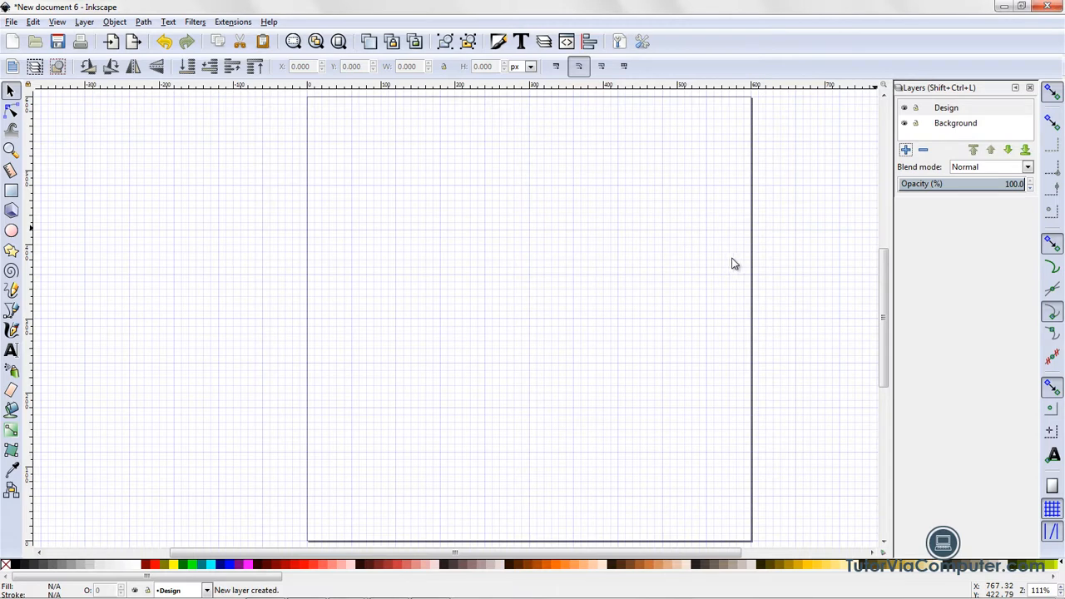
- Draw a rectangle of about 545 by 550 px inside the page on the Background layer and fill it with grey
left_click(955, 129)
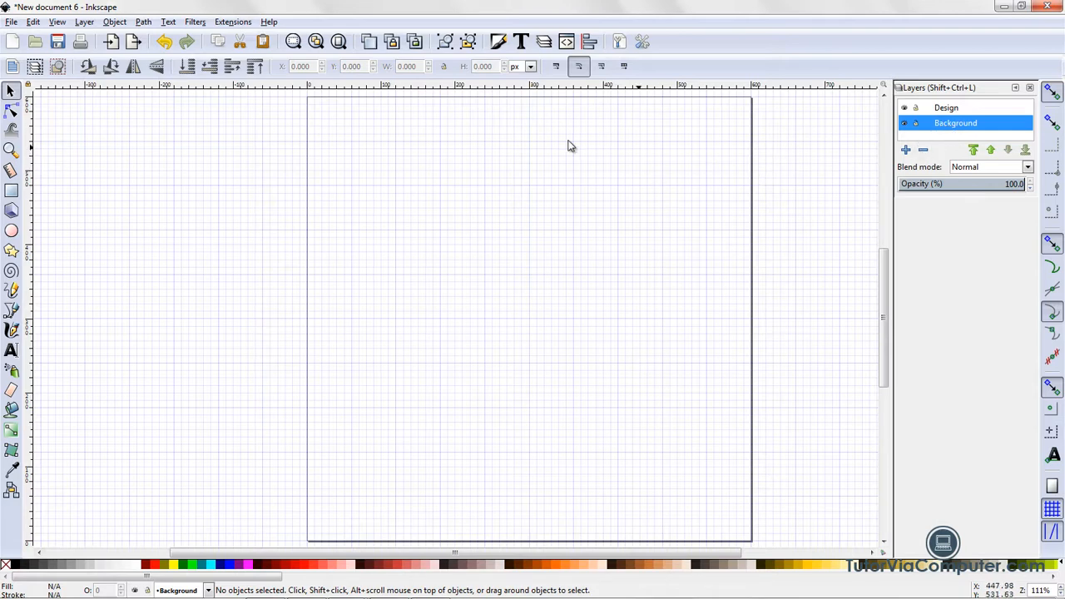
left_click(11, 190)
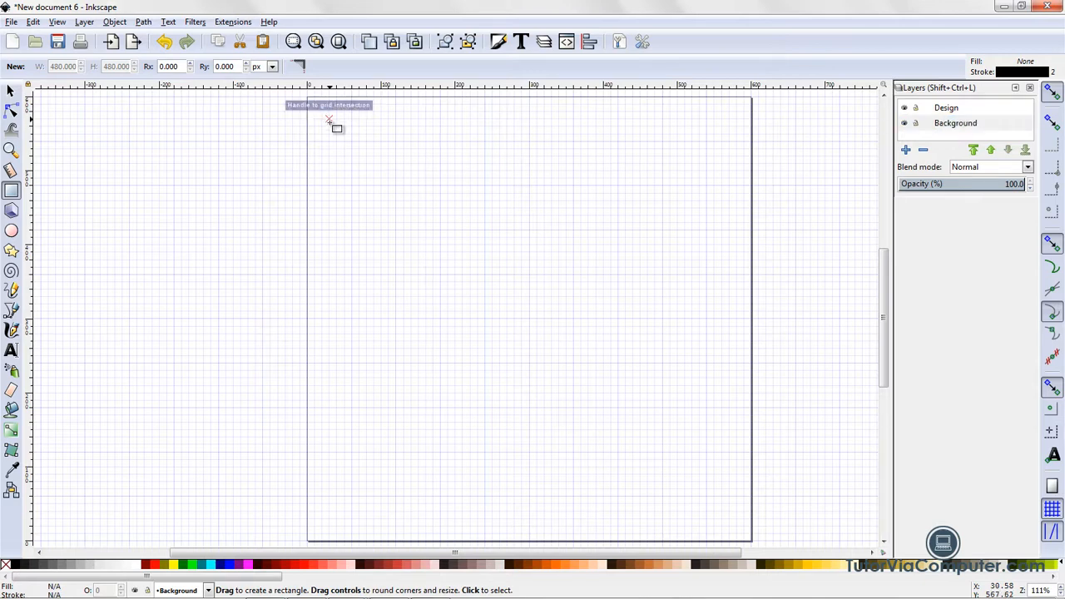
left_click_drag(330, 119, 713, 502)
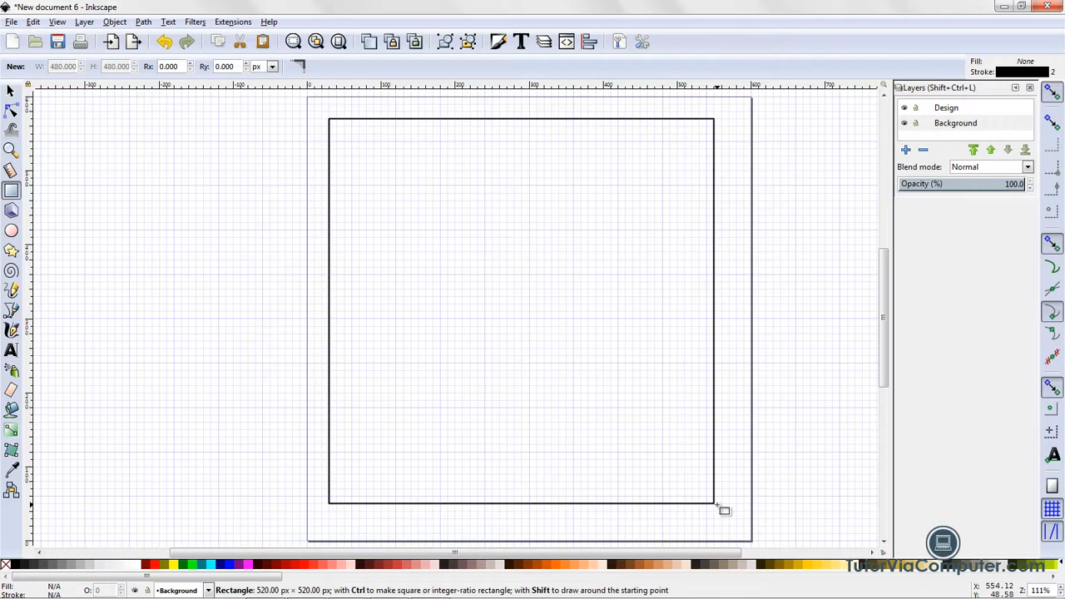
mouse_move(714, 503)
left_mouse_down()
mouse_move(737, 536)
mouse_move(729, 512)
left_mouse_up()
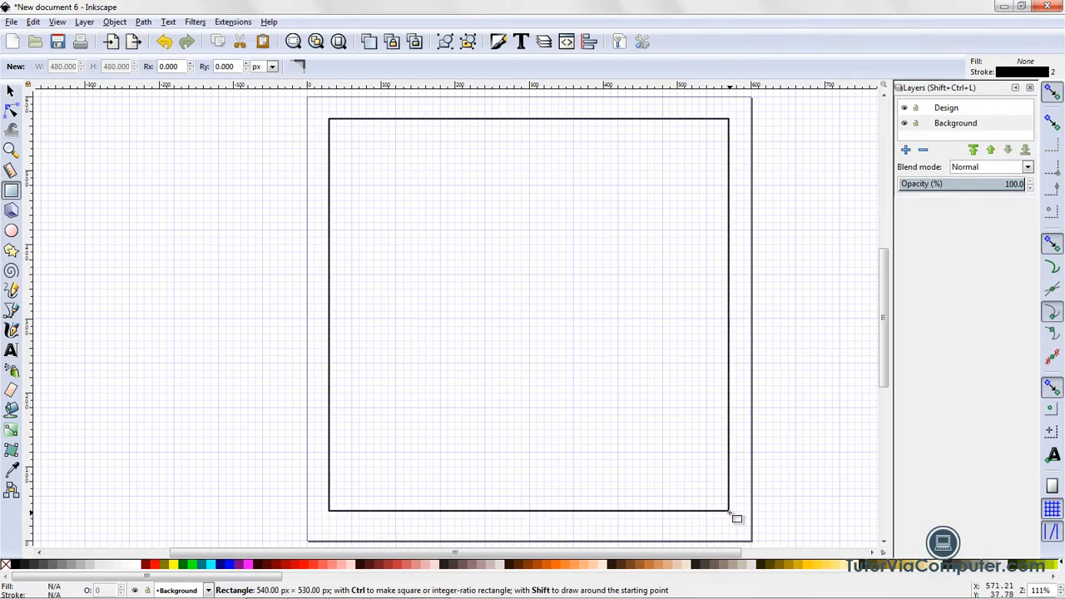
left_click_drag(729, 512, 732, 525)
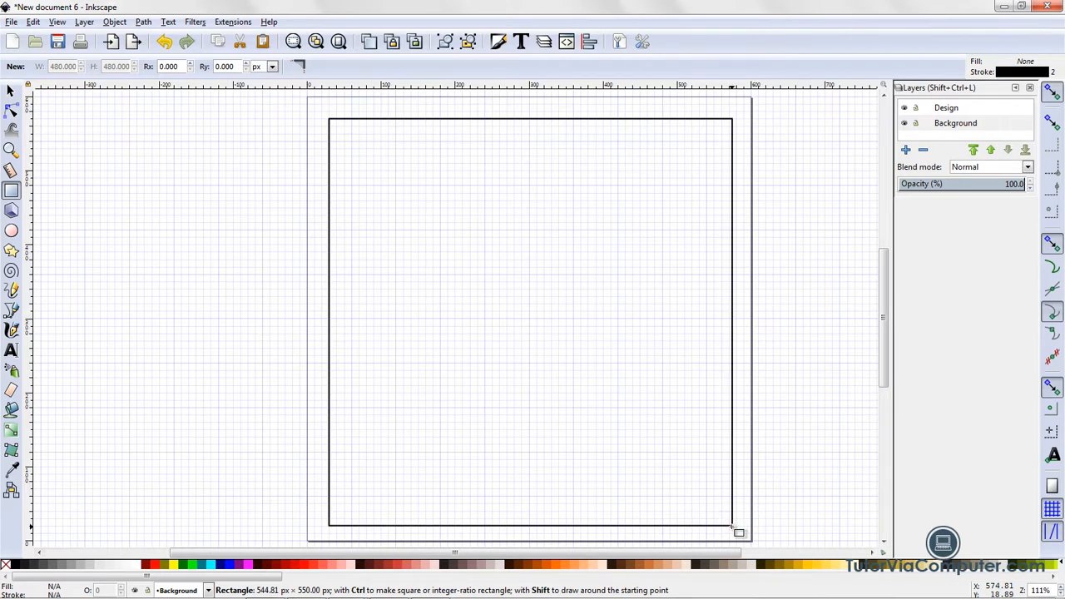
left_click_drag(732, 525, 732, 525)
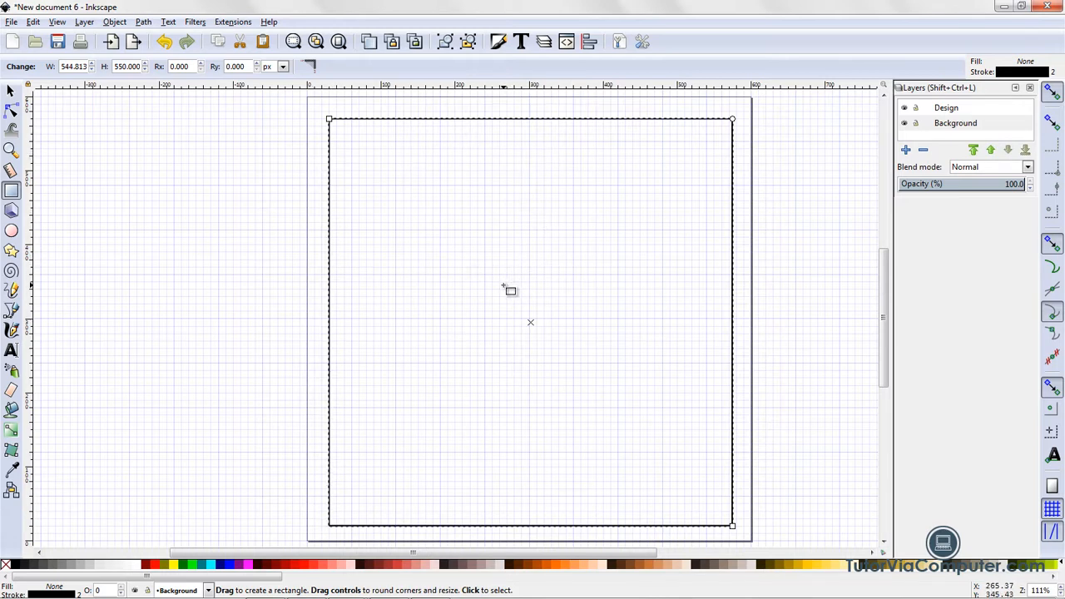
left_click(82, 569)
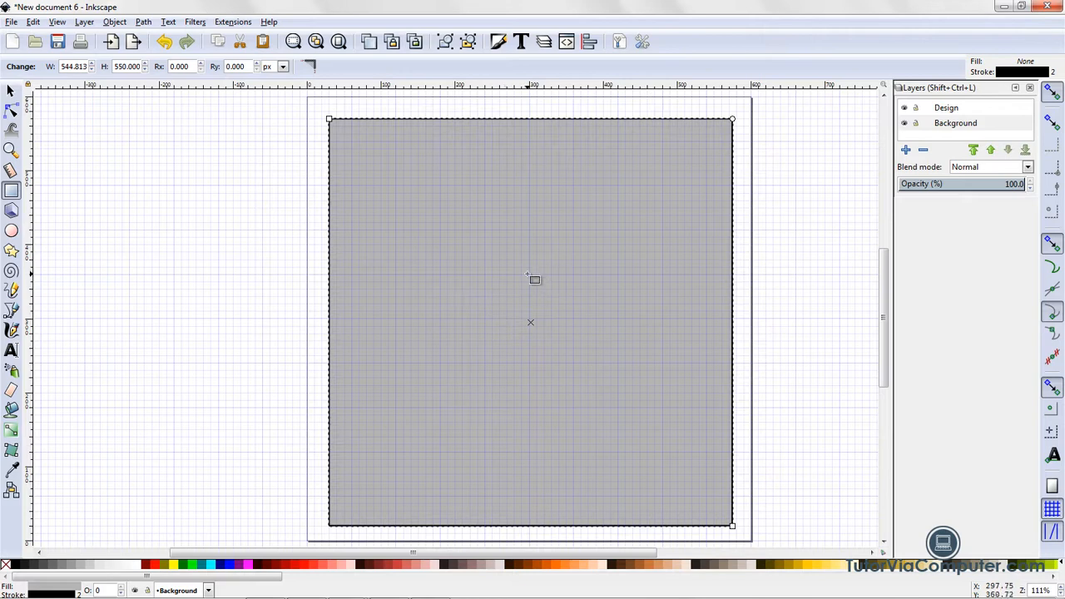
- Apply the Pointillism scatter filter to the grey rectangle
left_click(195, 23)
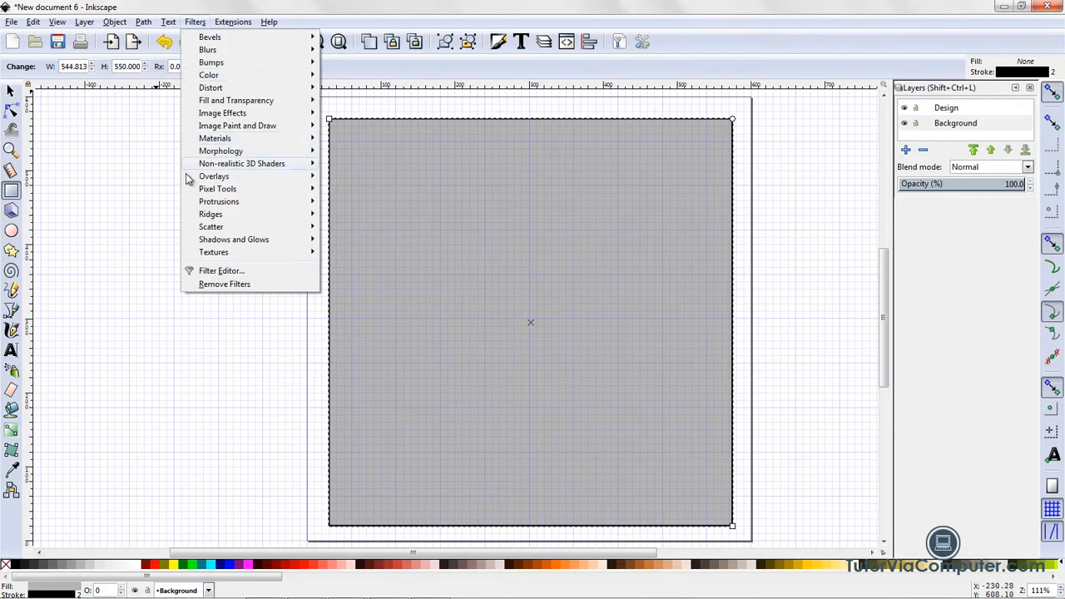
mouse_move(209, 231)
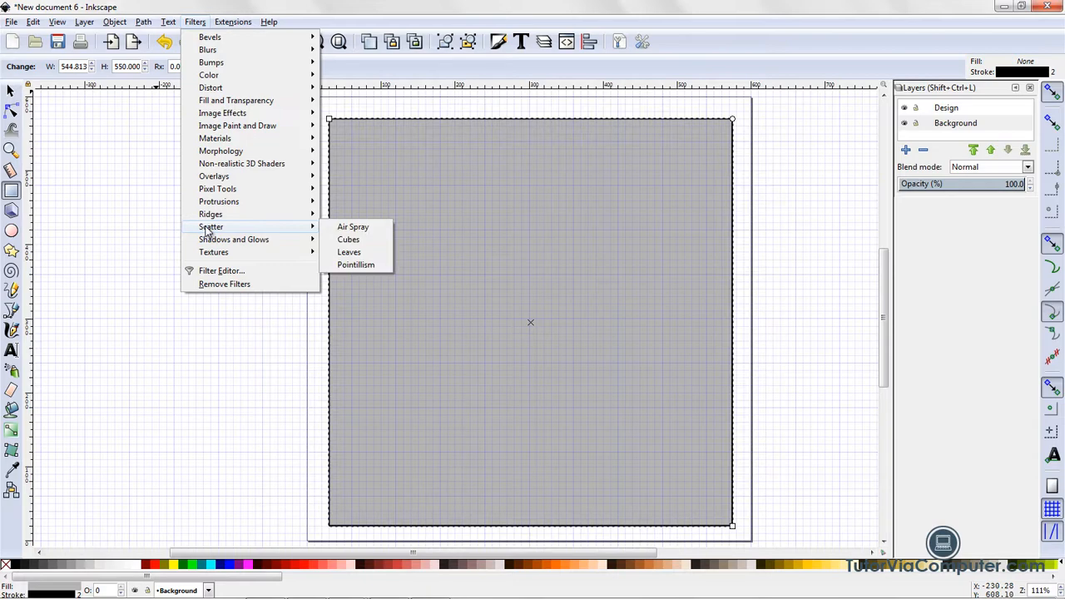
left_click(369, 266)
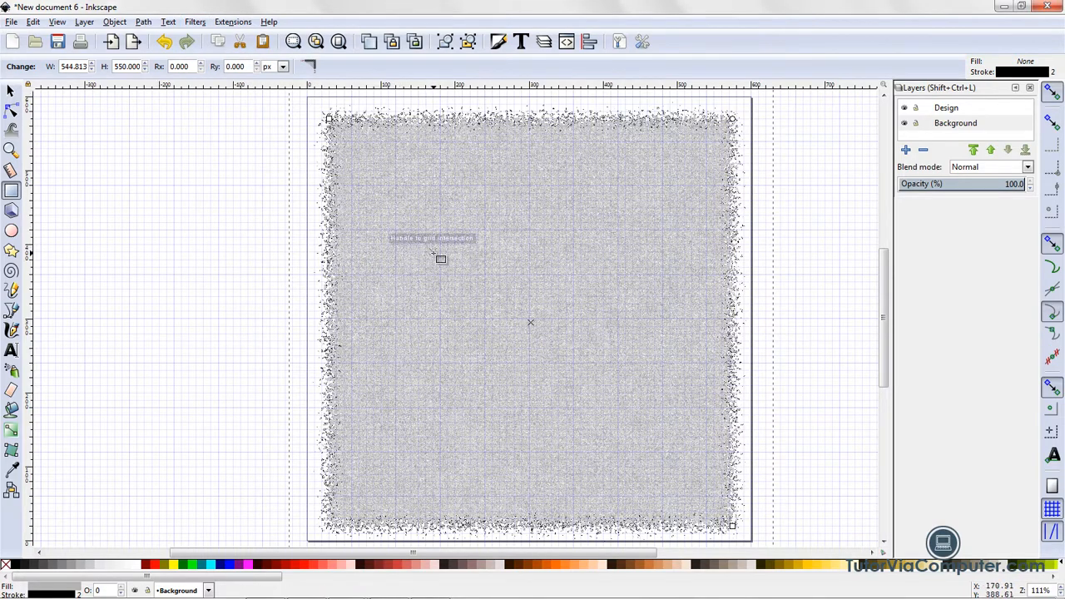
left_click(193, 22)
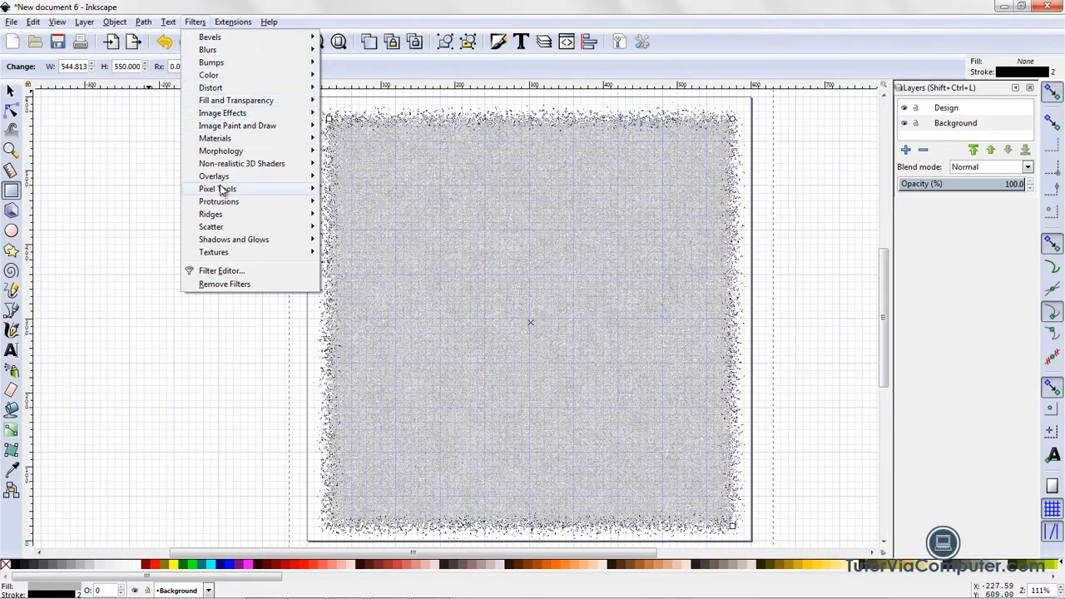
mouse_move(212, 42)
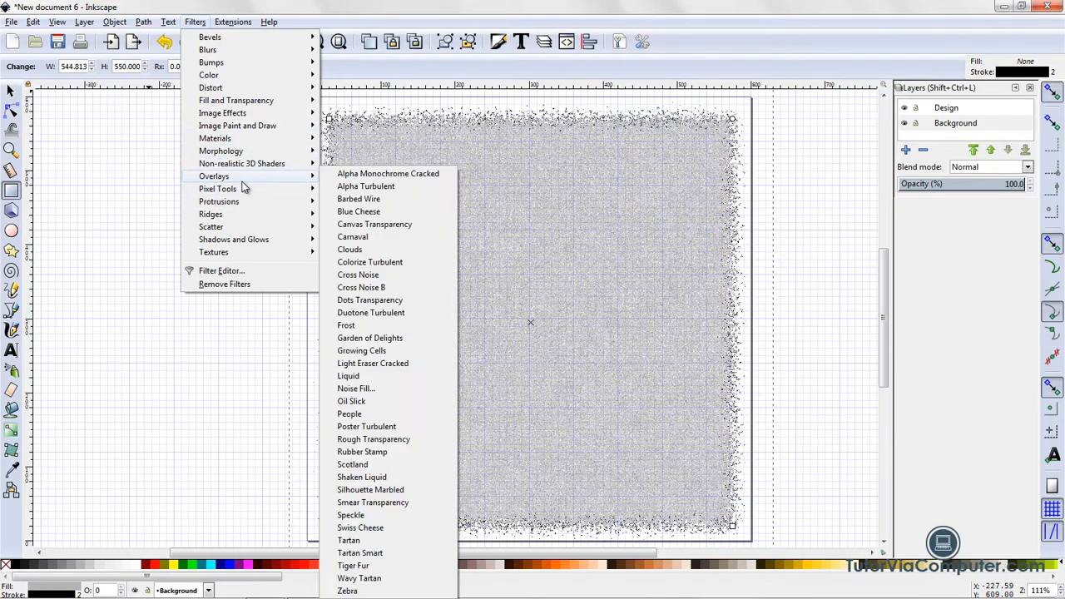
mouse_move(239, 140)
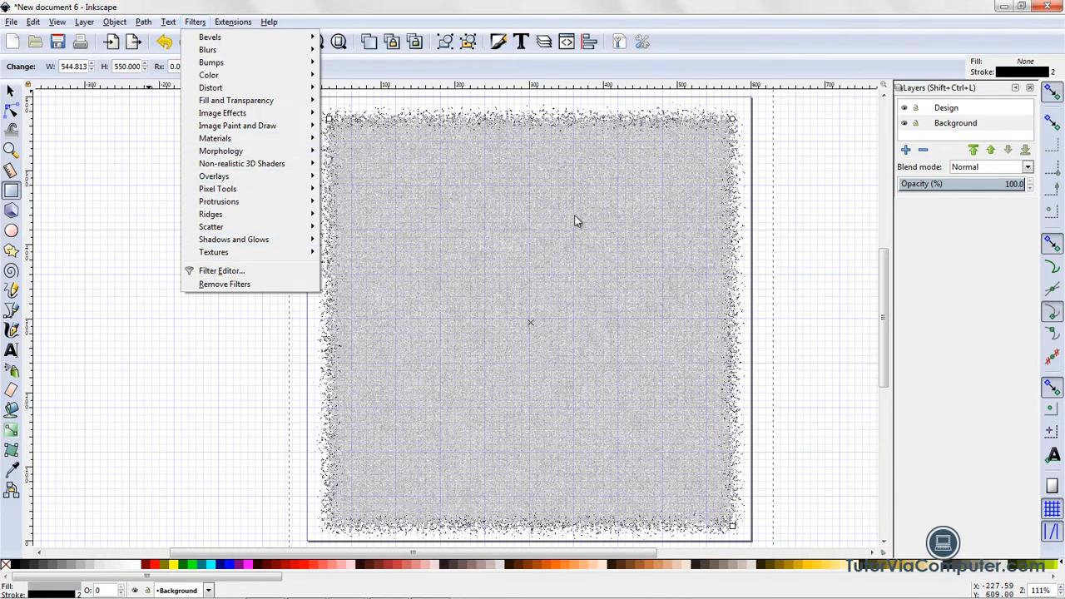
left_click(218, 284)
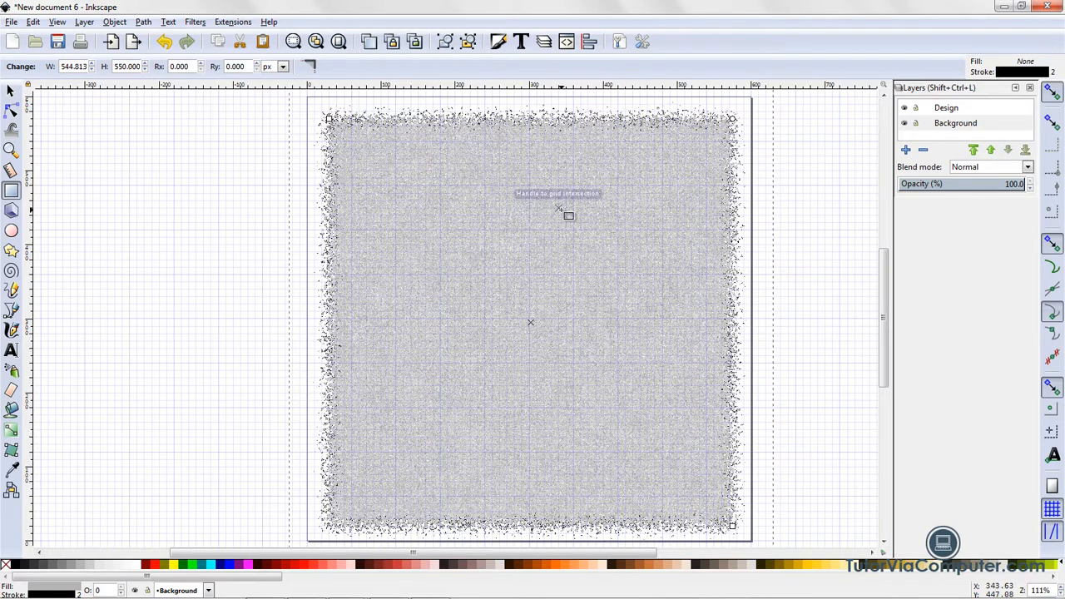
- Lock and hide the Background layer, and make the Design layer current
left_click(917, 124)
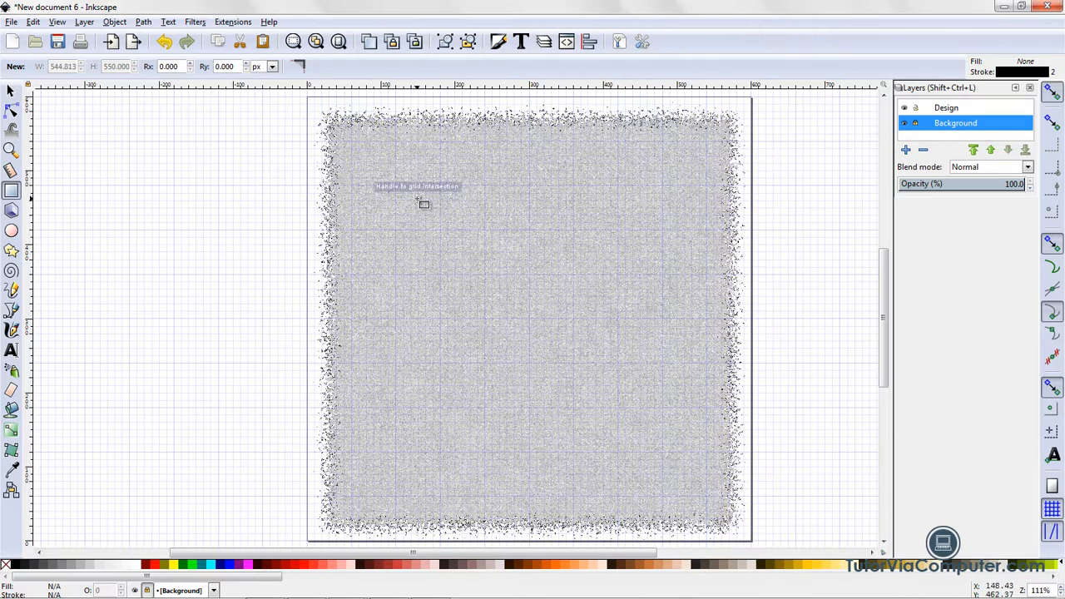
left_click(904, 124)
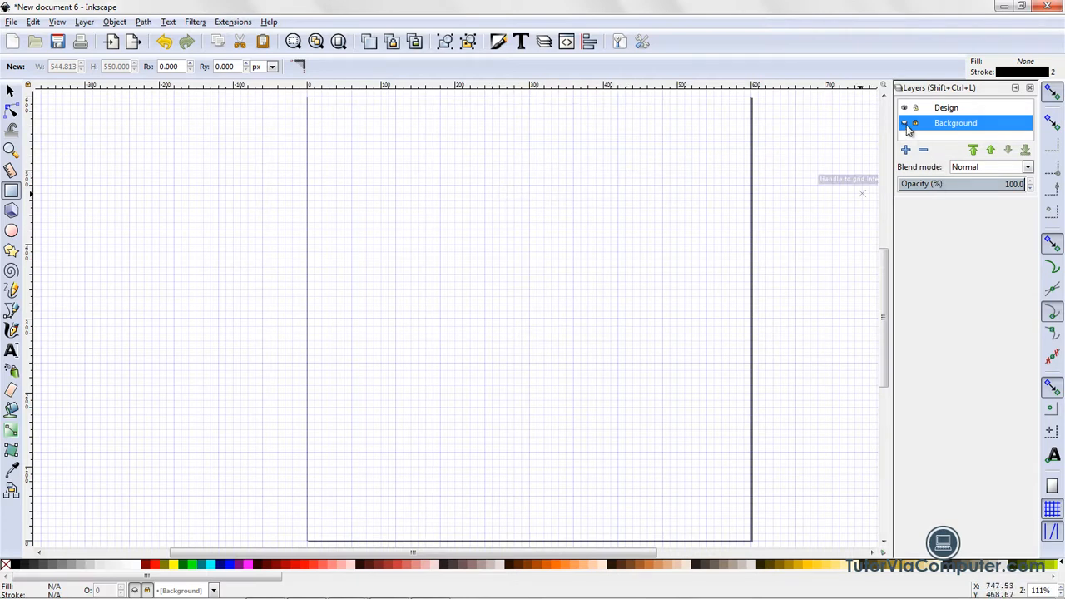
left_click(905, 123)
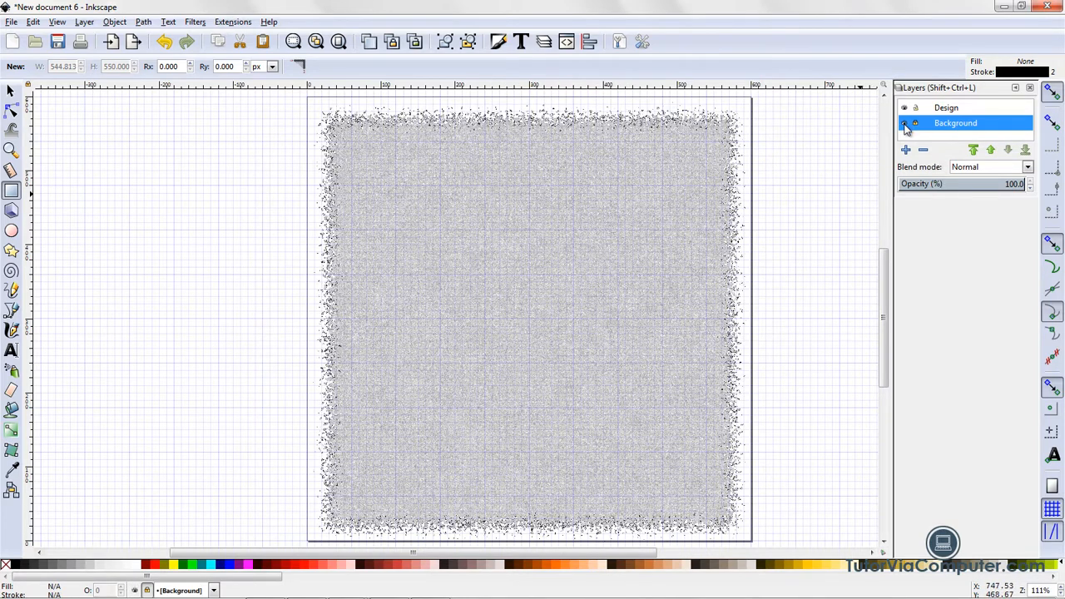
left_click(905, 124)
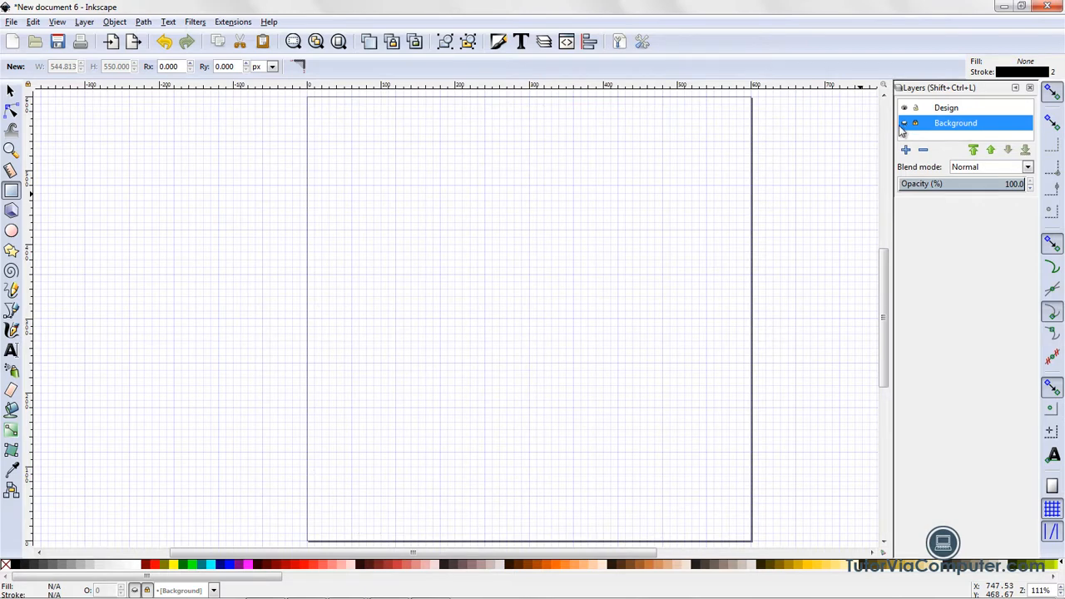
left_click(947, 110)
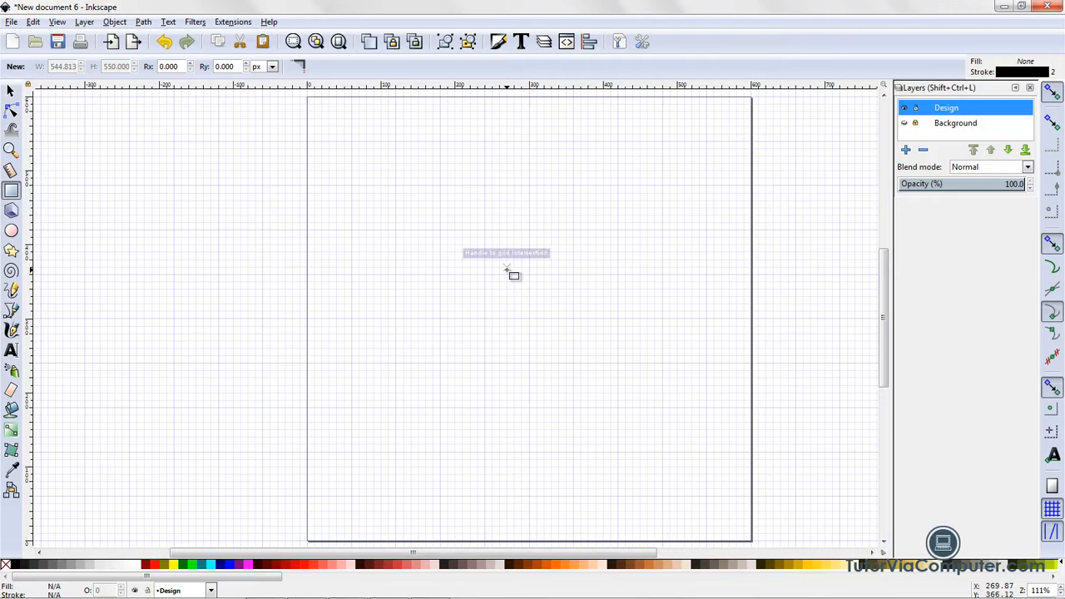
- Copy the unlinked clone from jalousie.svg into the new document's Design layer and move it to about X 84.6, Y 429.5 px
key("alt+Tab")
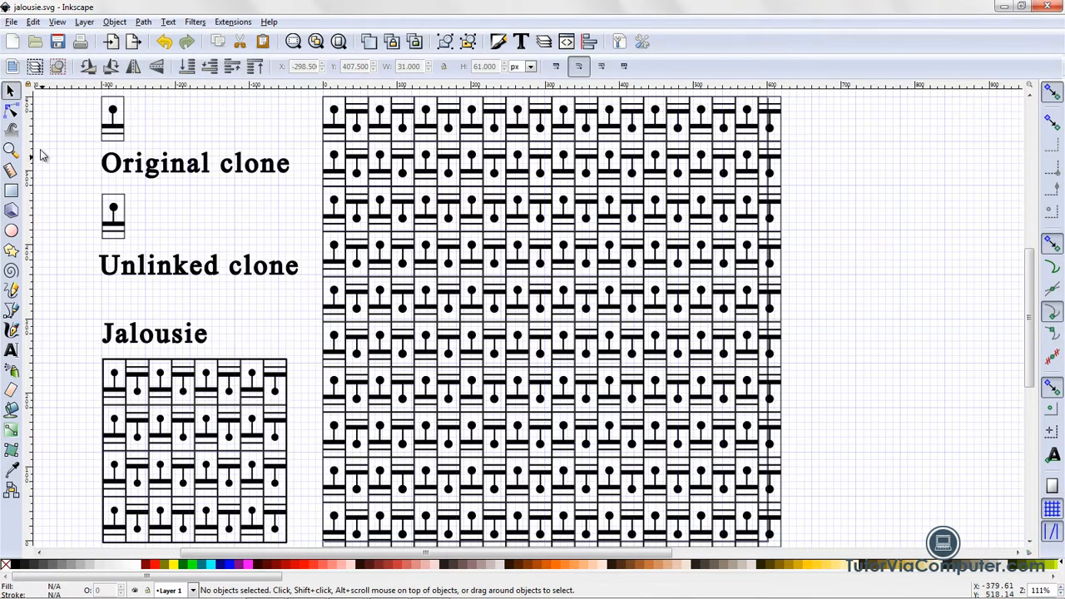
left_click(11, 92)
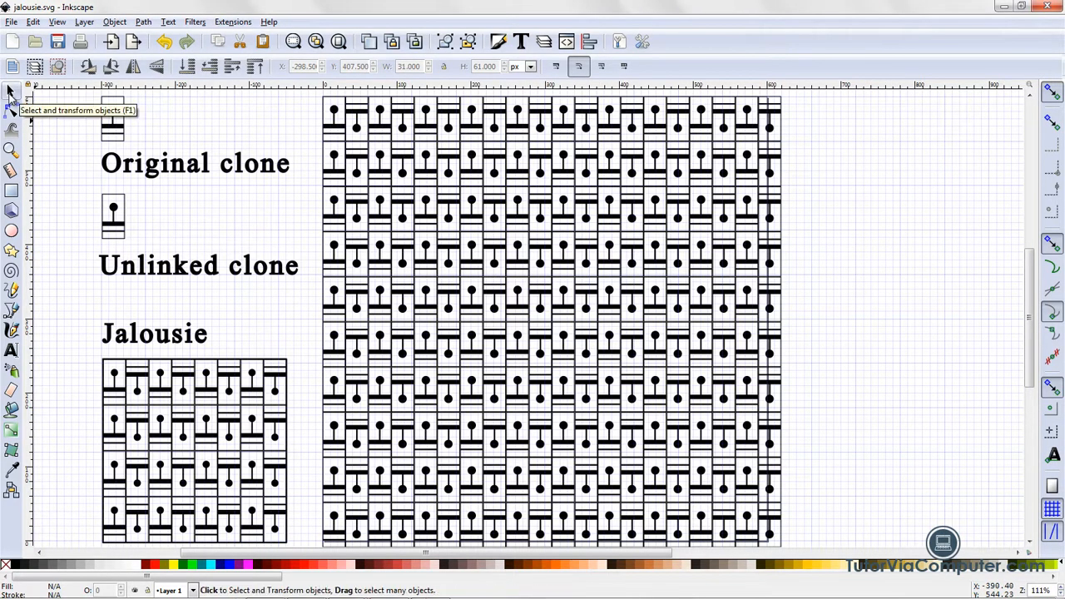
left_click(124, 234)
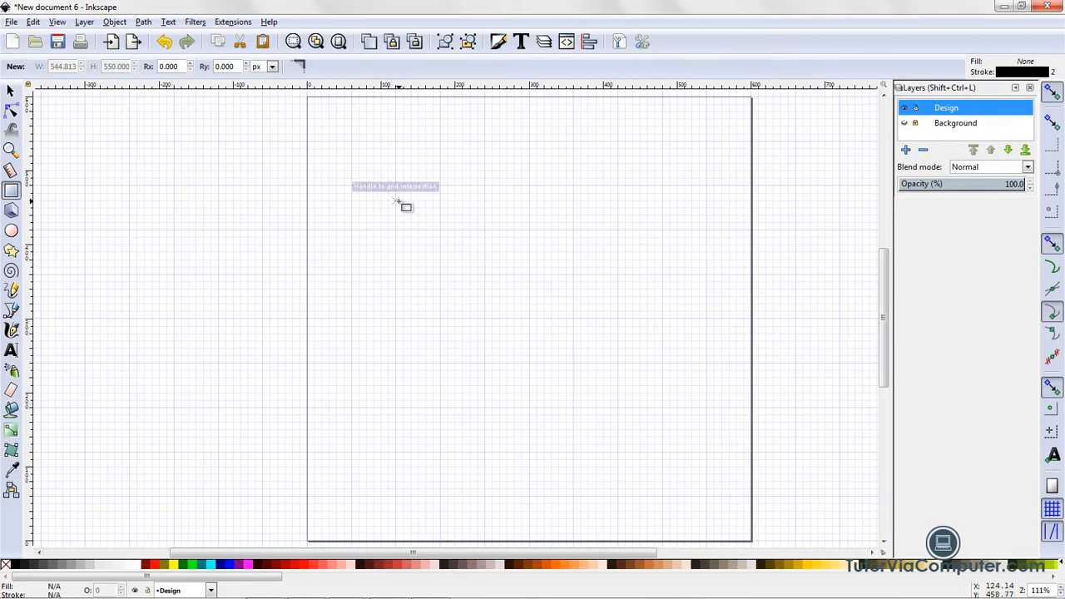
left_click(263, 41)
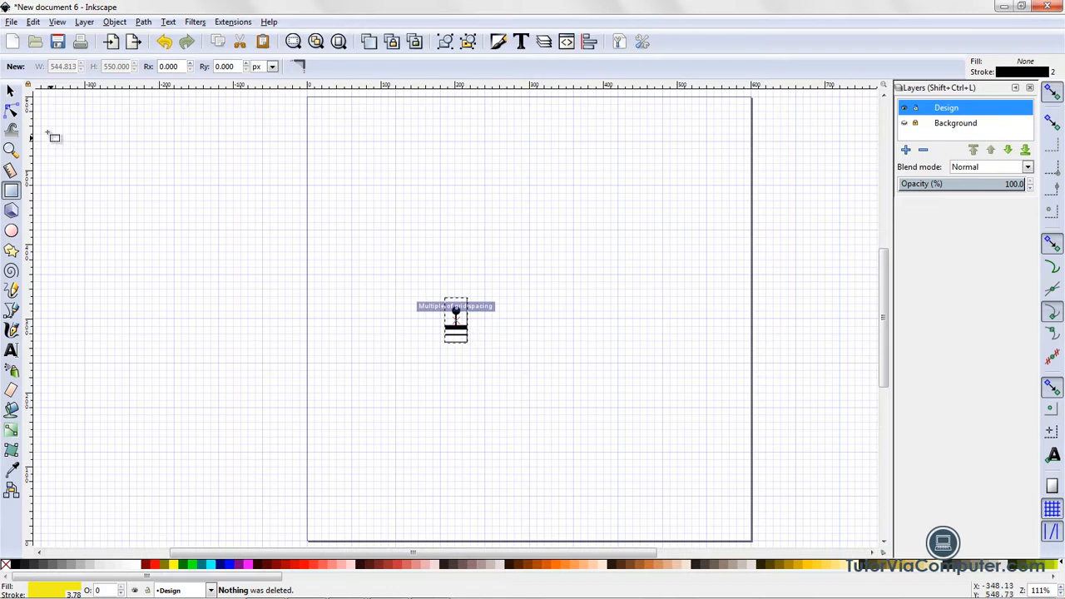
left_click(12, 90)
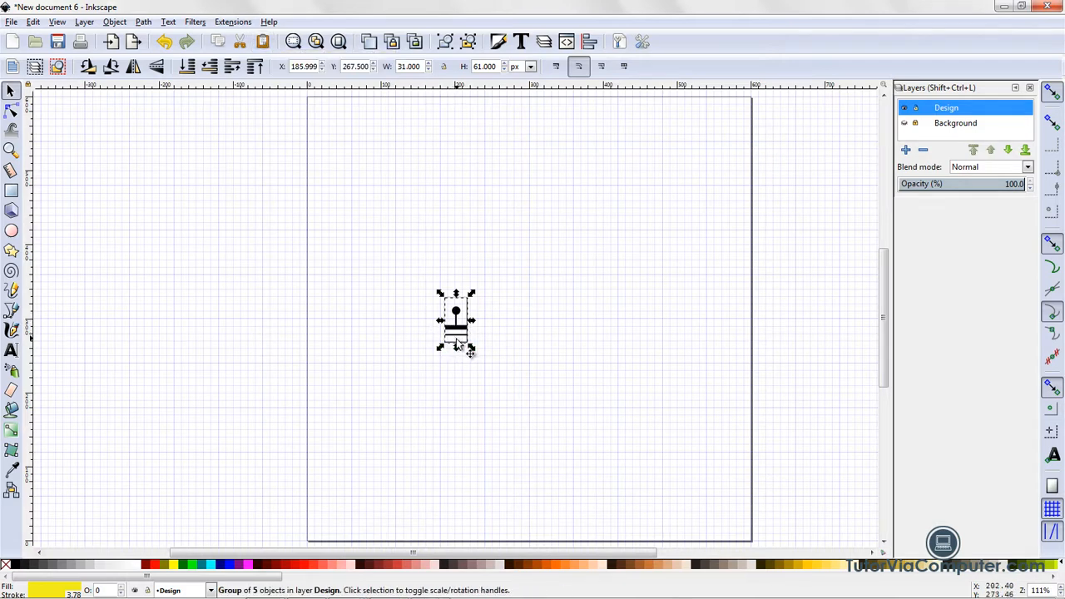
left_click_drag(468, 351, 386, 220)
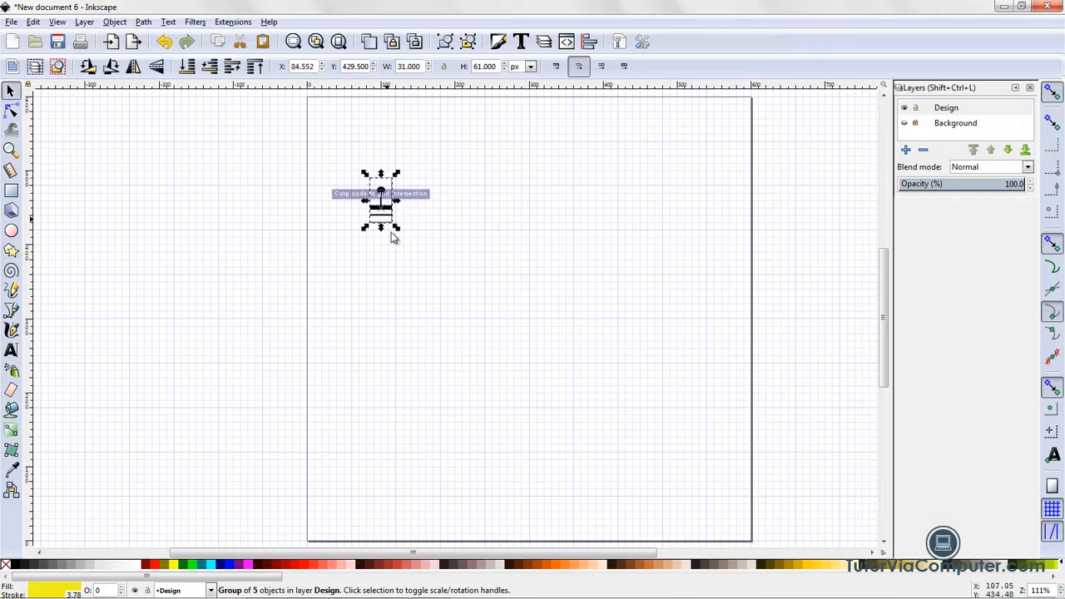
- Move the tile to X 89.5, Y 419.5 px and choose P6: 60° rotation symmetry for its tiled clones
left_click(404, 317)
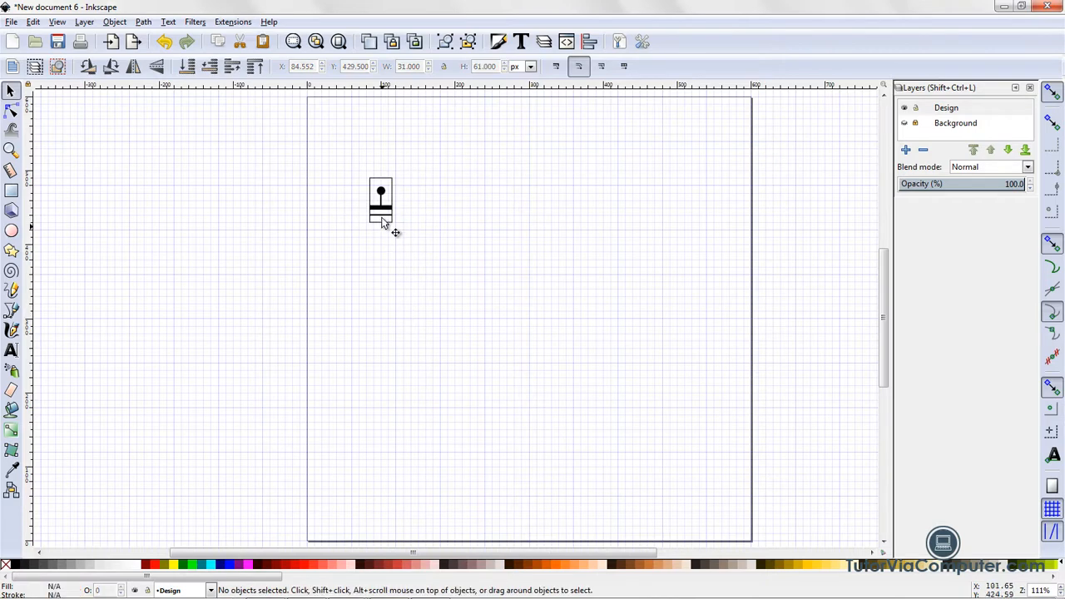
left_click_drag(384, 216, 388, 224)
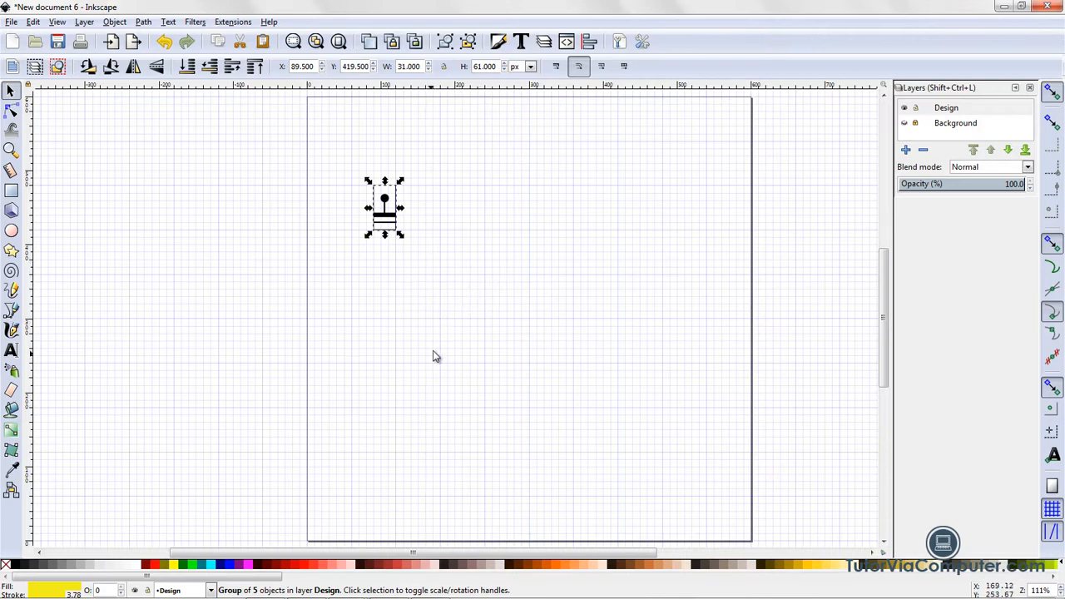
left_click(35, 22)
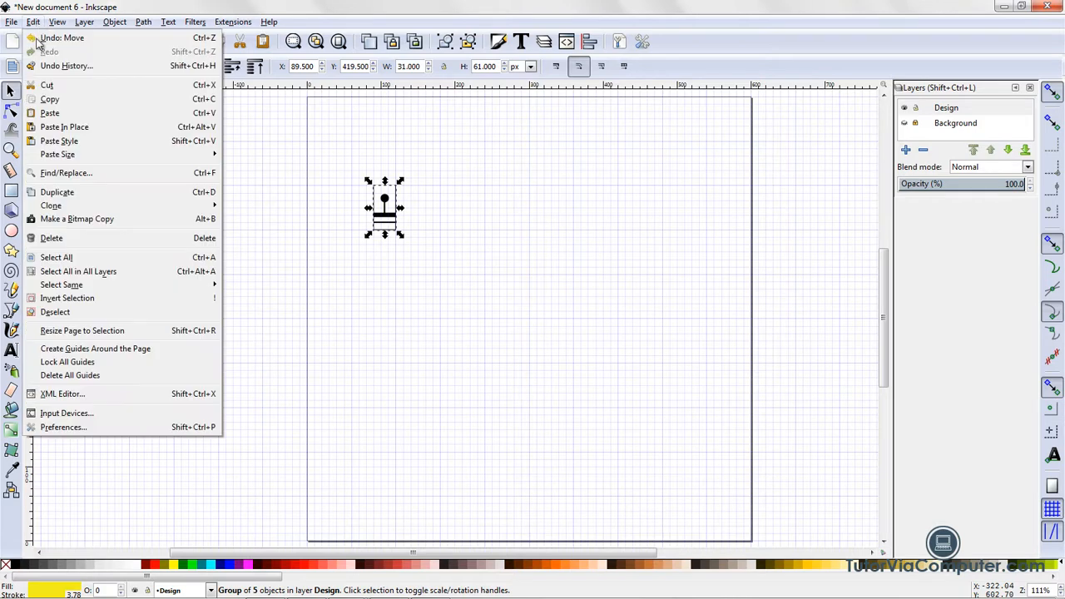
mouse_move(70, 210)
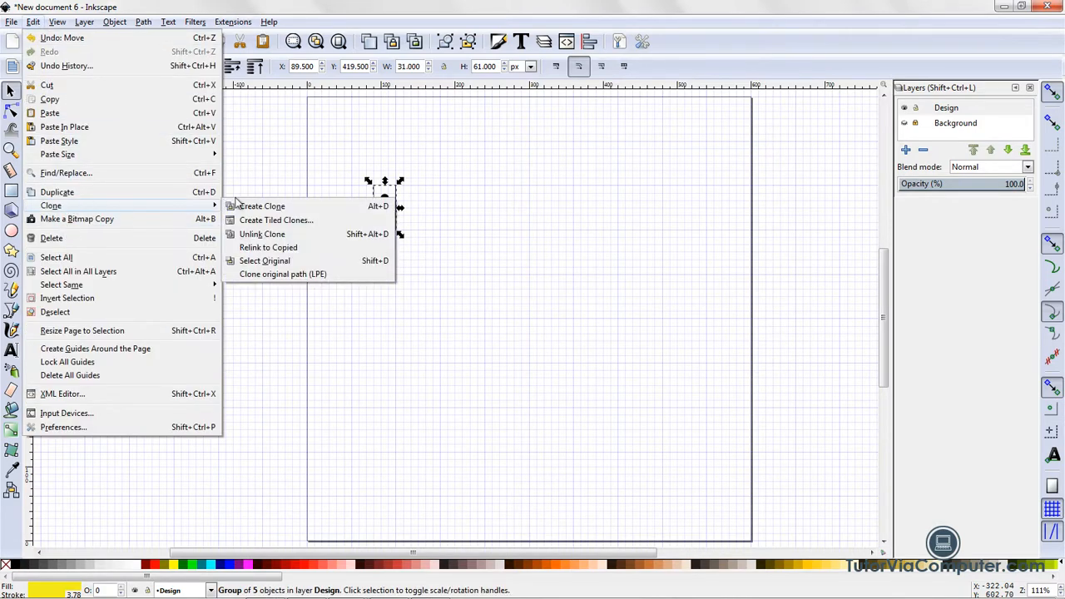
left_click(281, 219)
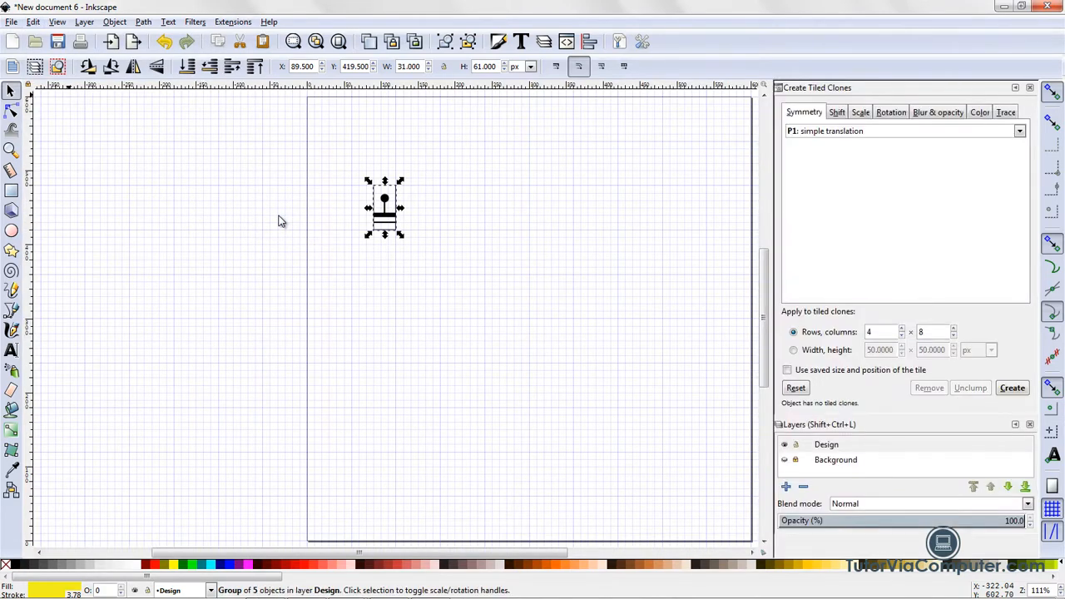
left_click(1020, 132)
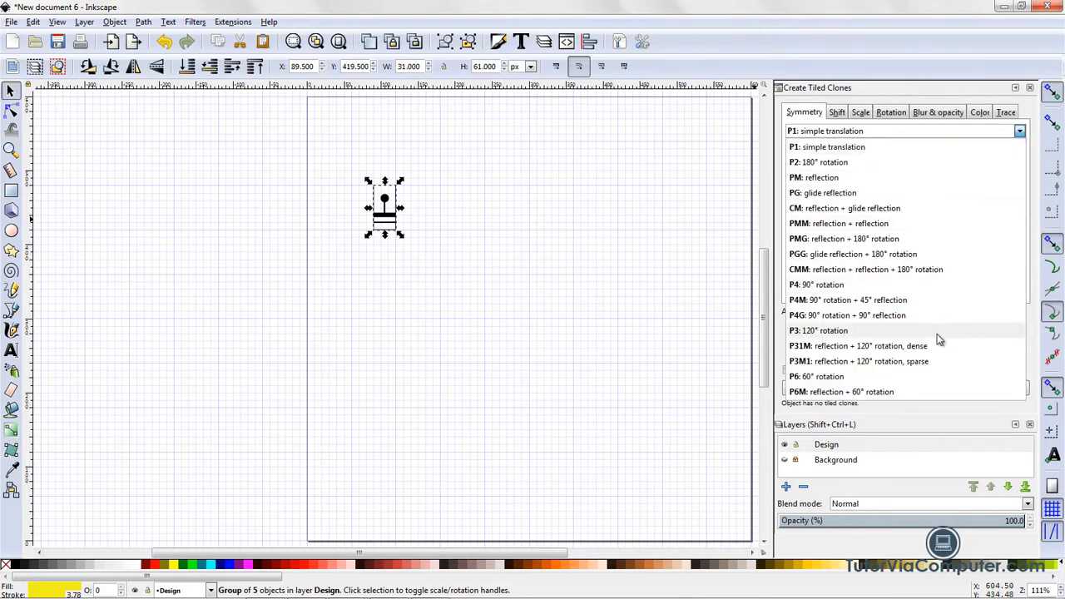
left_click(923, 378)
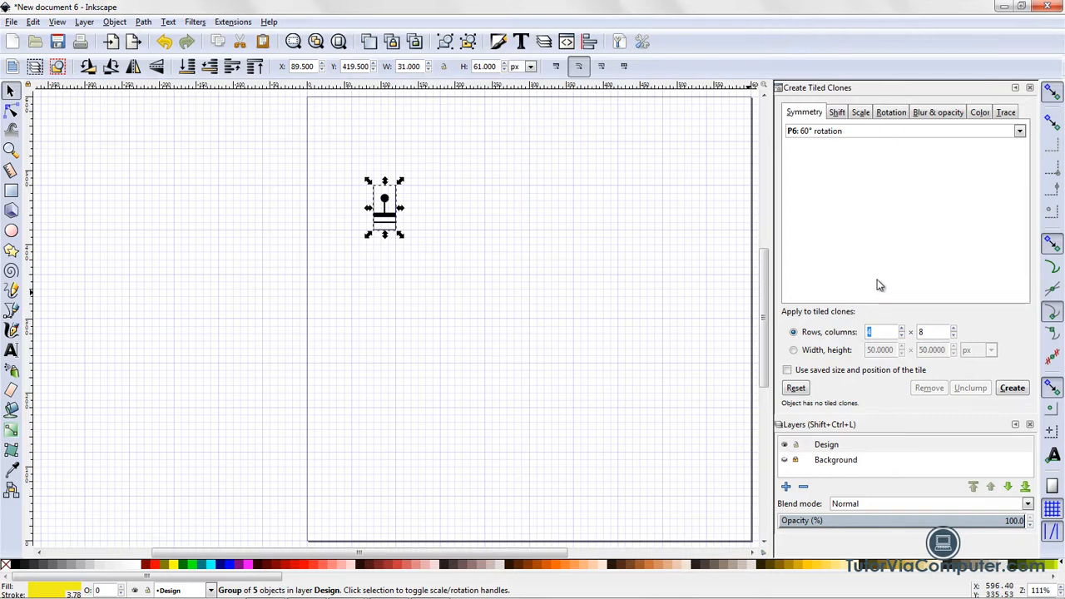
- Create tiled clones of the tile in 1 row, regenerating them with 1, 2 and 3 columns in turn
type("1")
left_click(1010, 389)
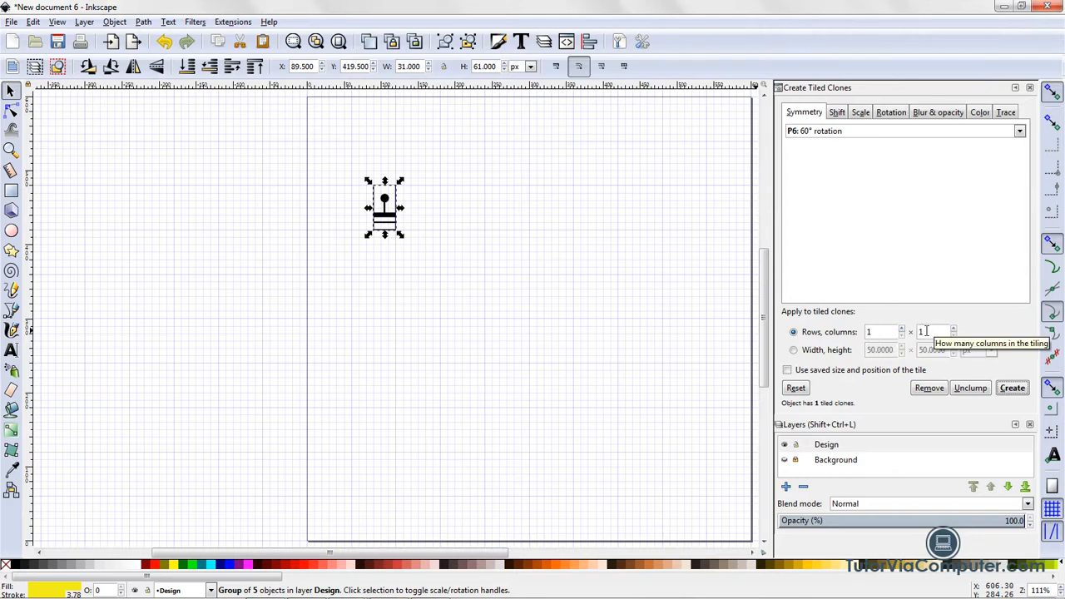
left_click_drag(926, 332, 918, 331)
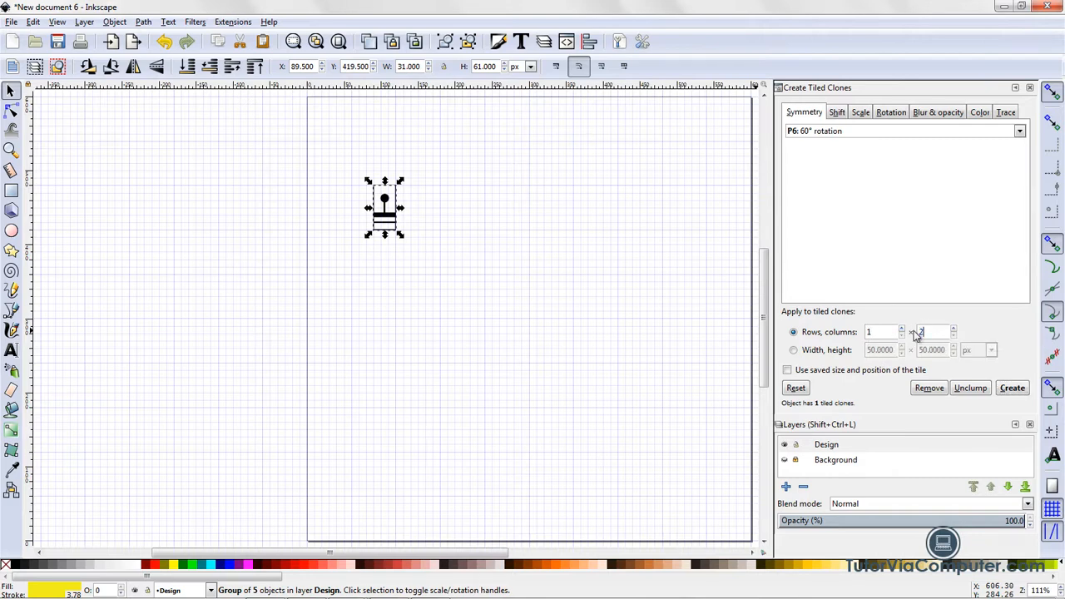
left_click(1010, 388)
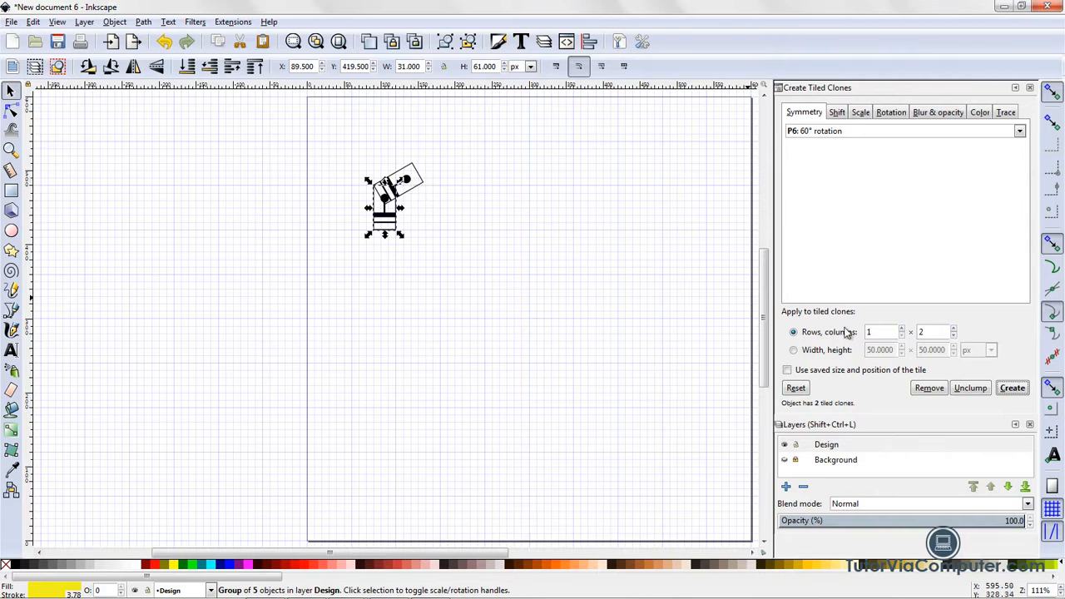
left_click_drag(936, 334, 905, 332)
left_click(1014, 389)
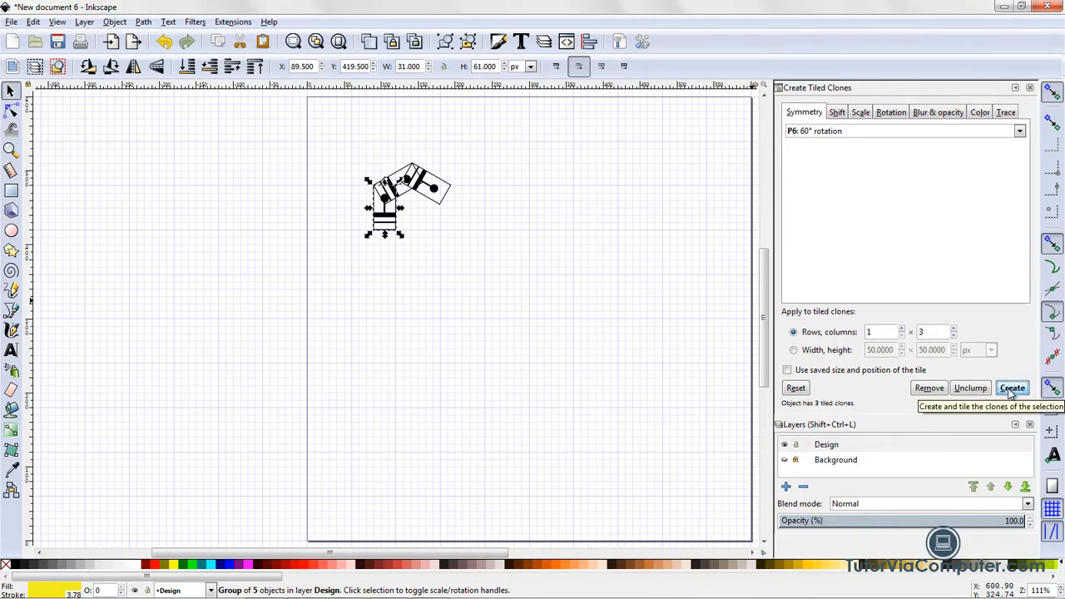
- Regenerate the single row of tiled clones with 4, 5 and 6 columns in turn to build a hexagonal ring
left_click_drag(934, 332, 885, 335)
type("4")
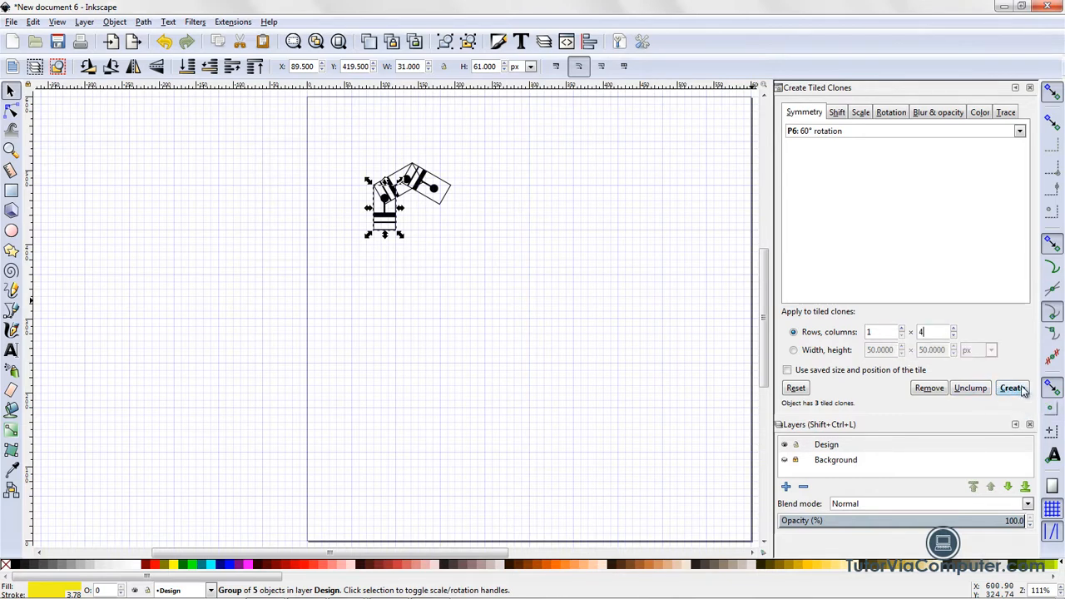
left_click(1022, 389)
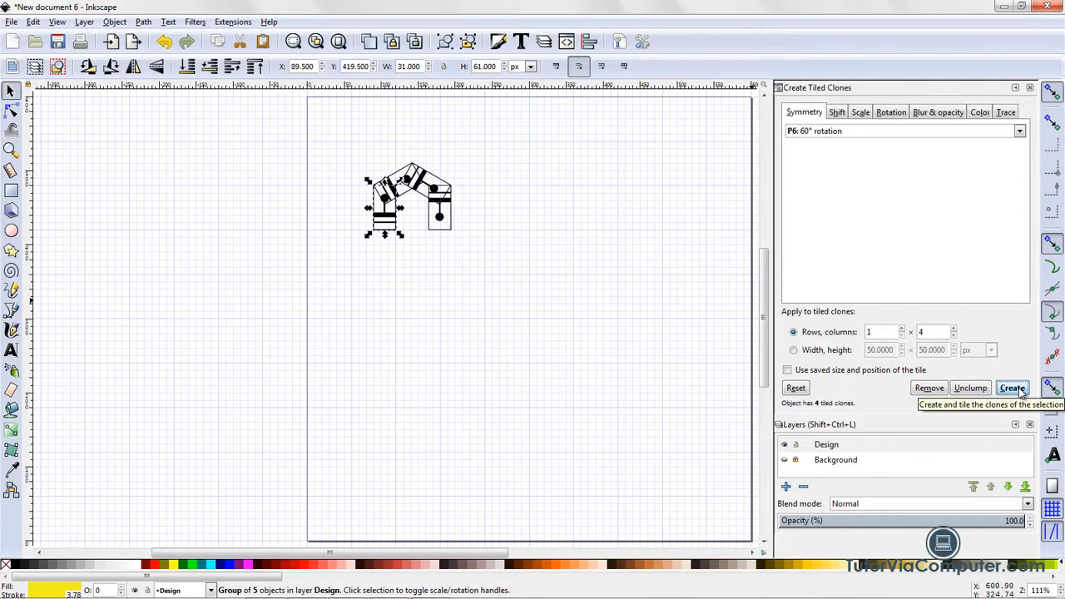
left_click_drag(931, 332, 882, 332)
type("5")
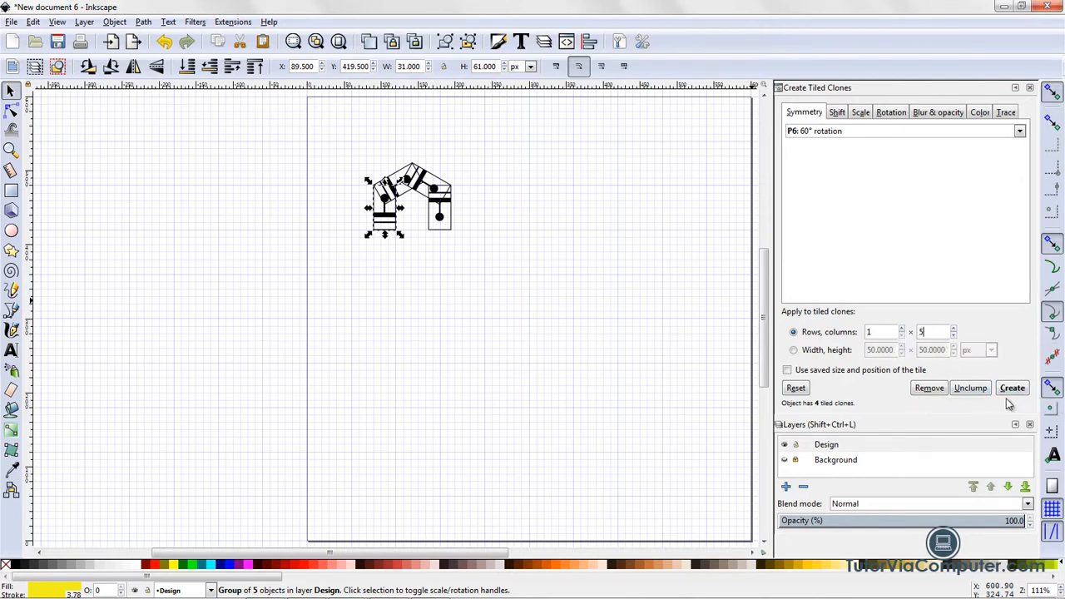
left_click(1014, 389)
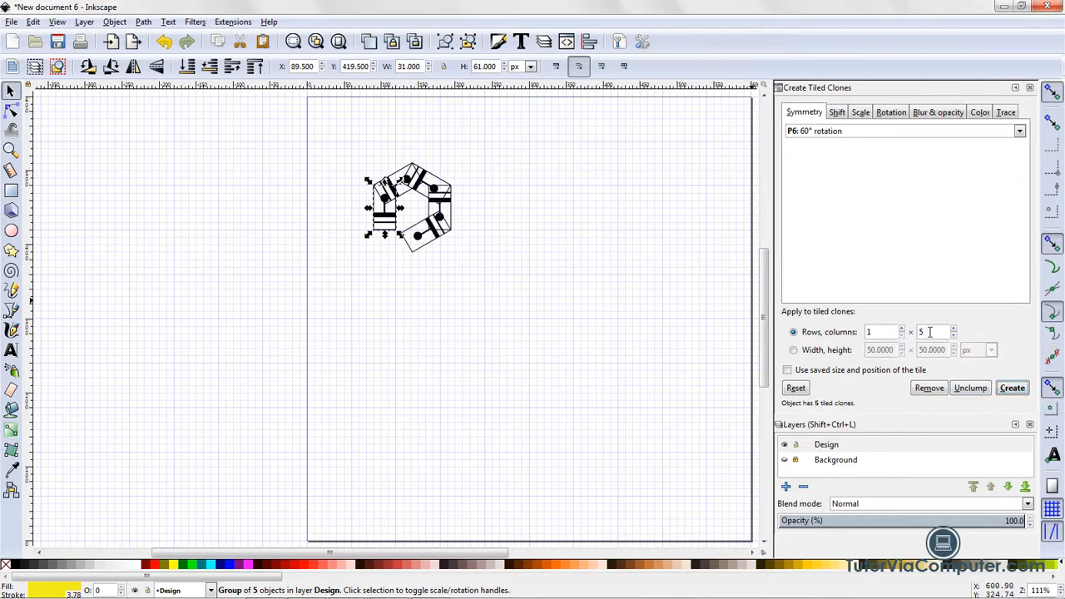
left_click_drag(930, 331, 918, 331)
type("6")
left_click(1008, 390)
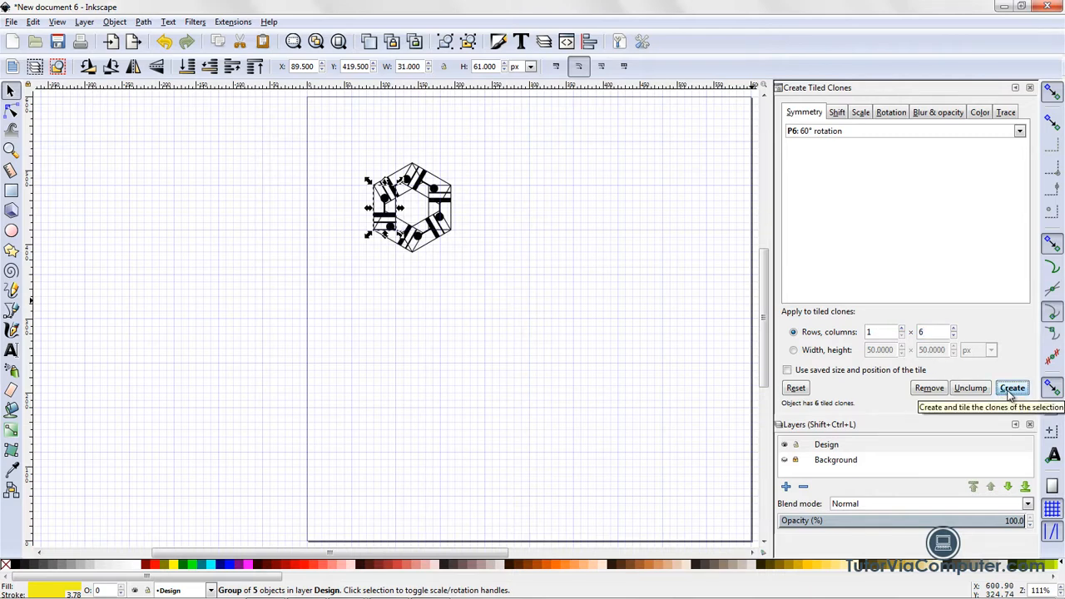
- Regenerate the single row of tiled clones with 7, 8 and 9 columns in turn to start a second ring
left_click_drag(928, 332, 869, 328)
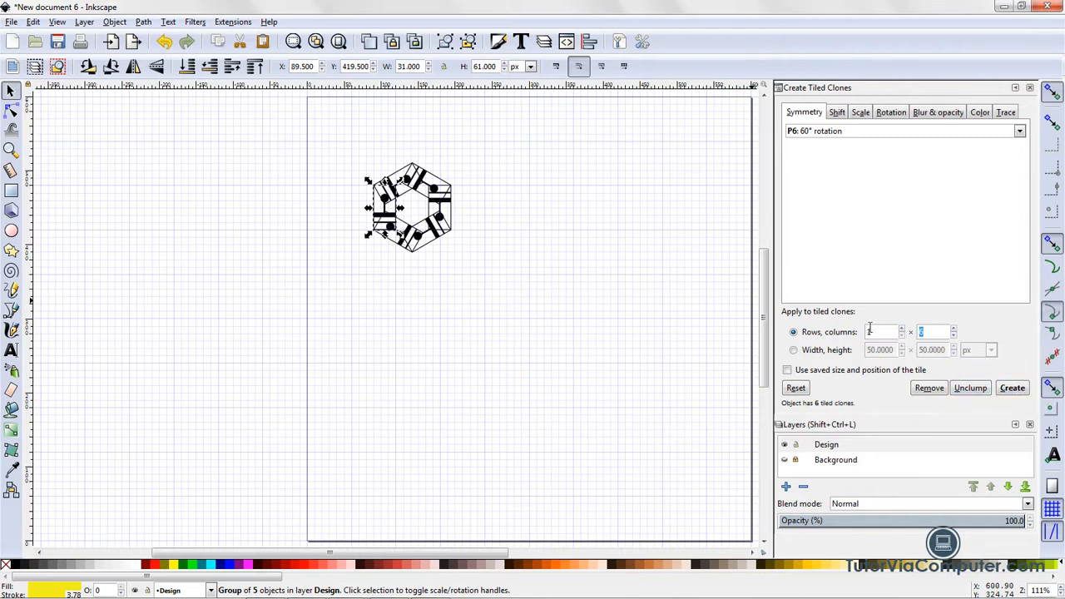
type("7")
left_click(1017, 391)
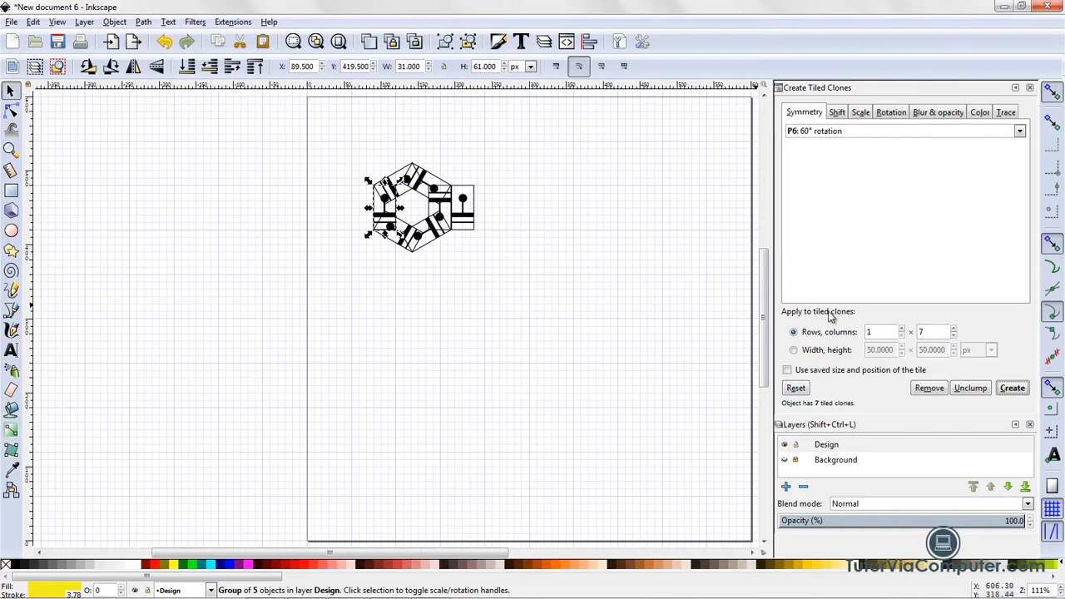
left_click_drag(924, 330, 903, 331)
type("8")
left_click(1010, 390)
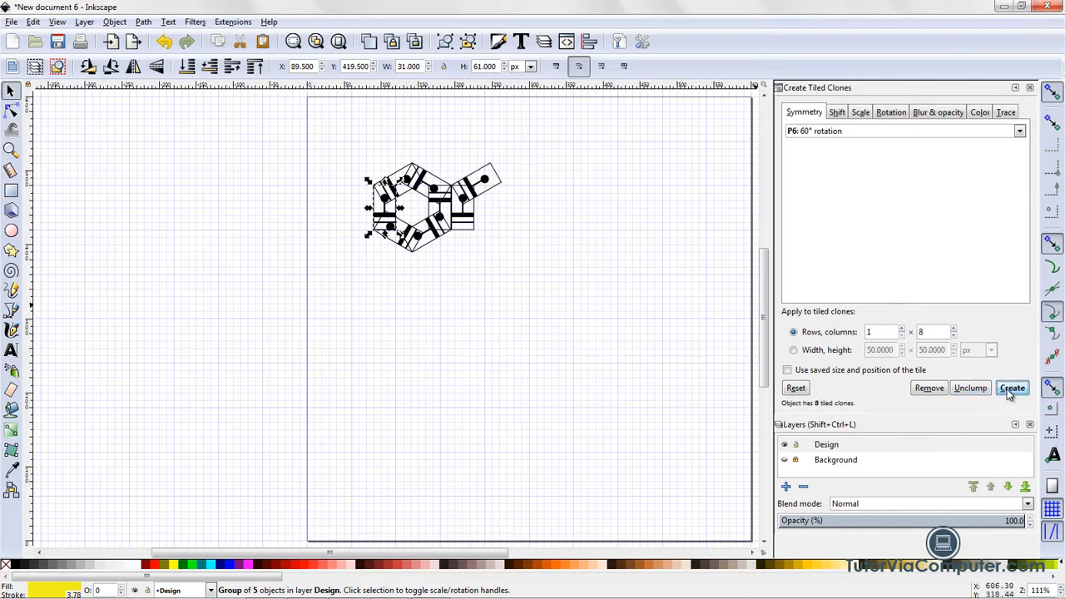
left_click_drag(925, 332, 894, 332)
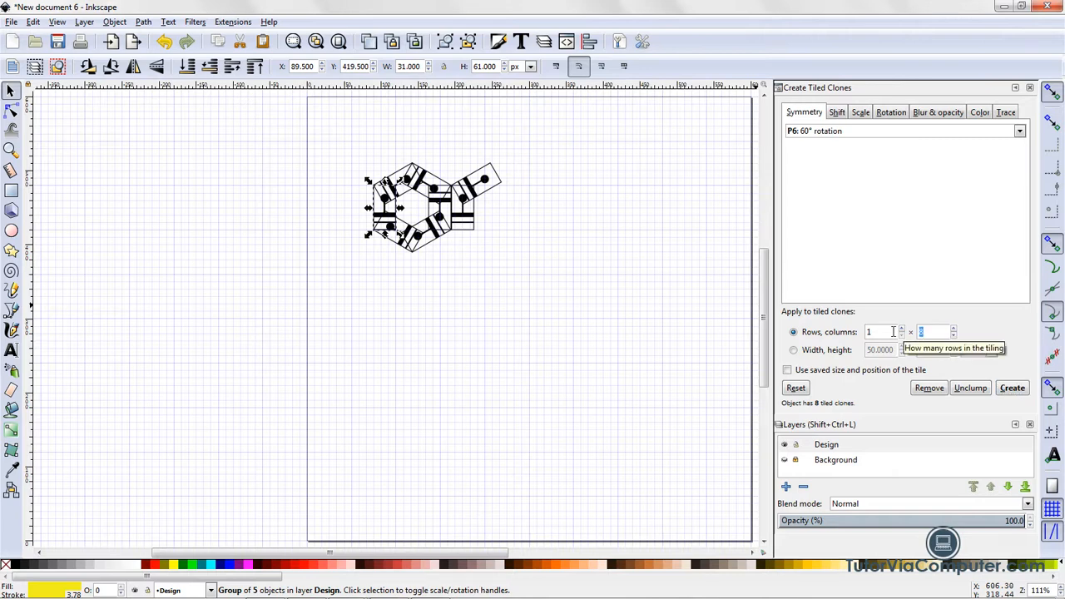
type("9")
left_click(1012, 388)
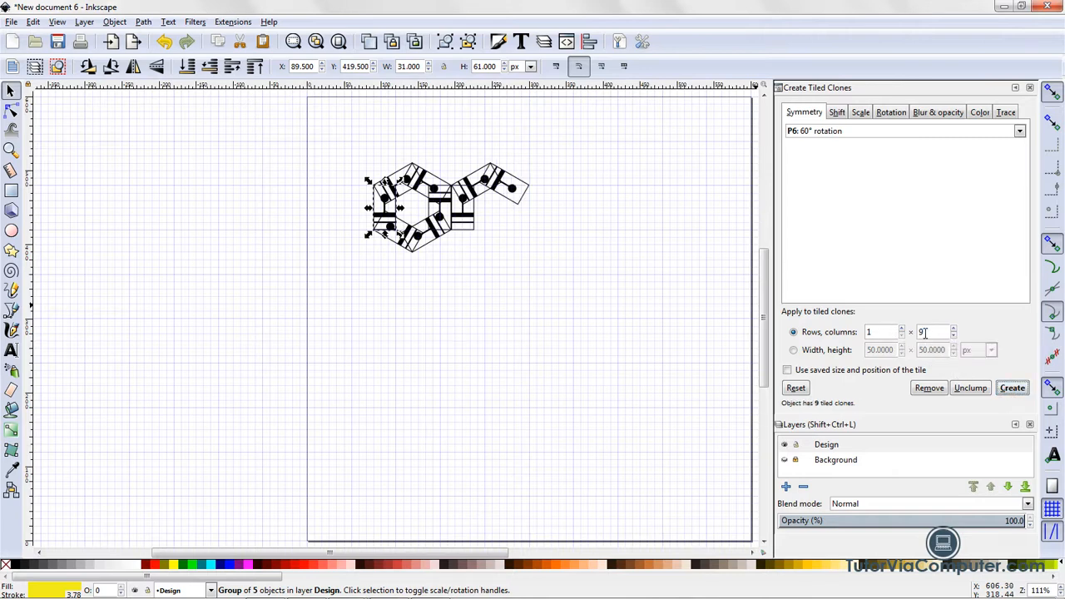
- Regenerate the single row of tiled clones with 10, 11 and 12 columns in turn to complete the second ring
type("10")
left_click(1006, 391)
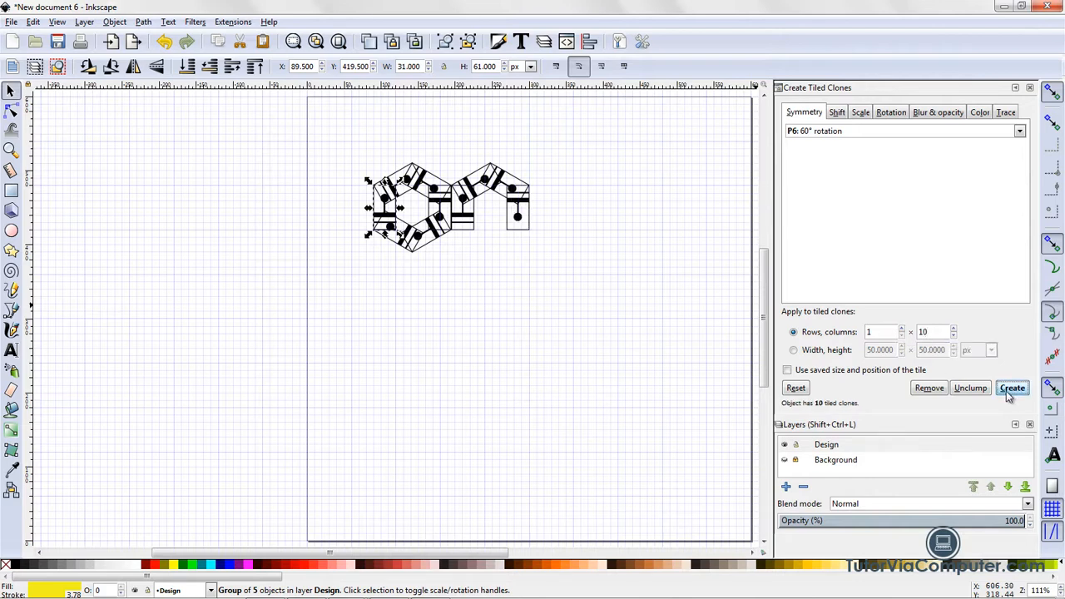
left_click_drag(934, 332, 901, 332)
left_click(1012, 389)
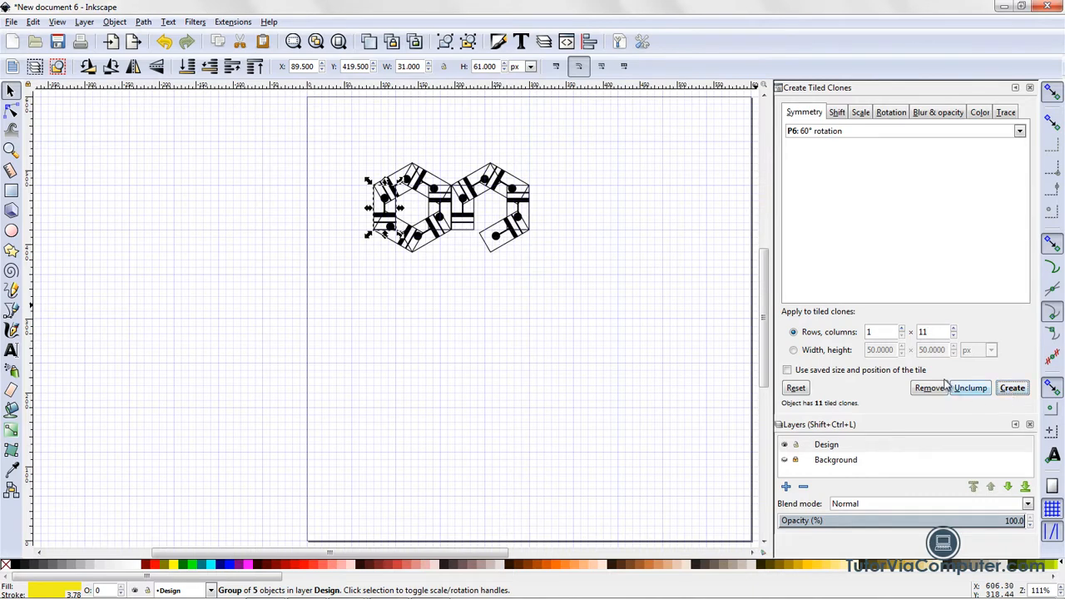
left_click_drag(934, 332, 875, 332)
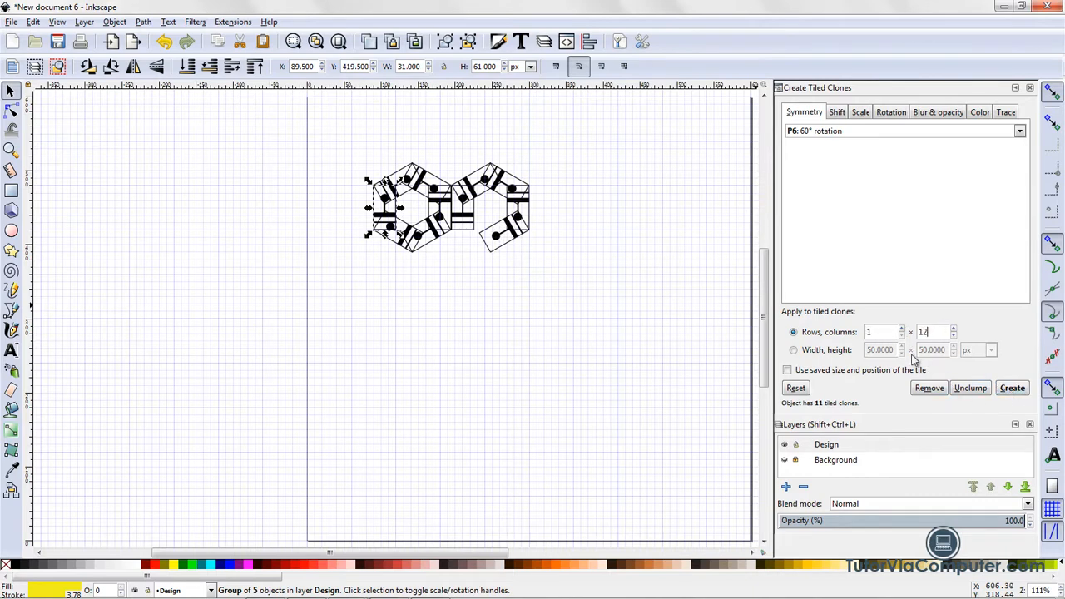
left_click(1013, 389)
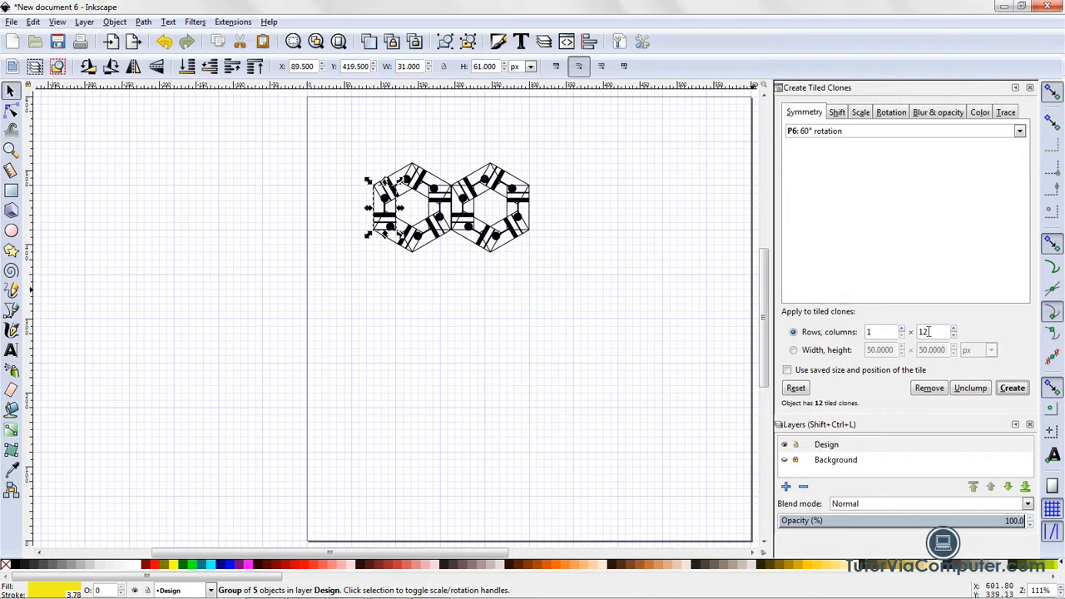
- Set the tiling to 24 columns and recreate the row of clones
left_click(933, 331)
left_click_drag(934, 331, 905, 330)
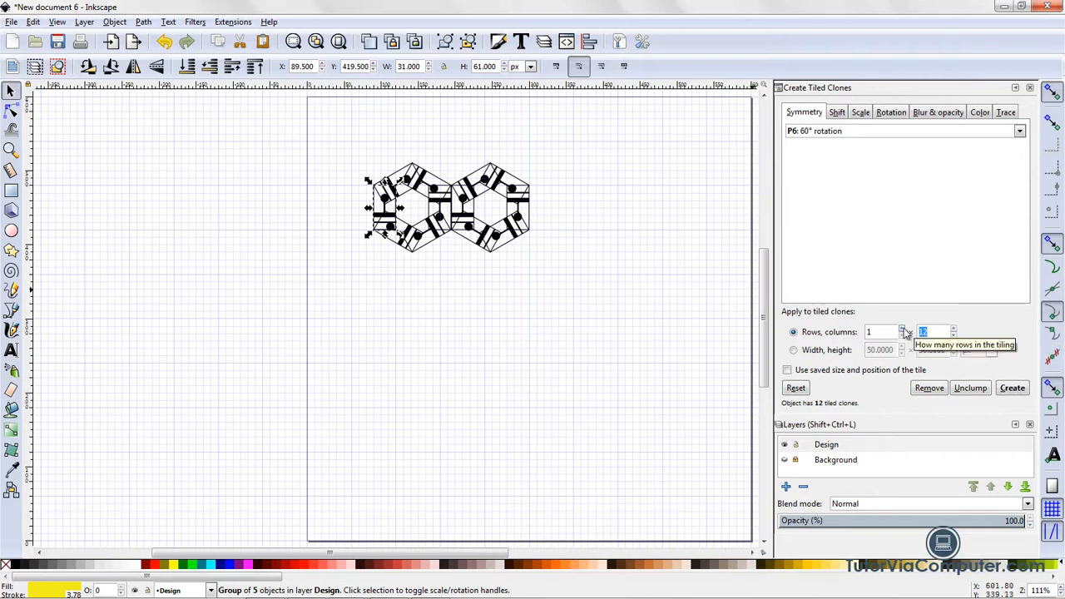
type("24")
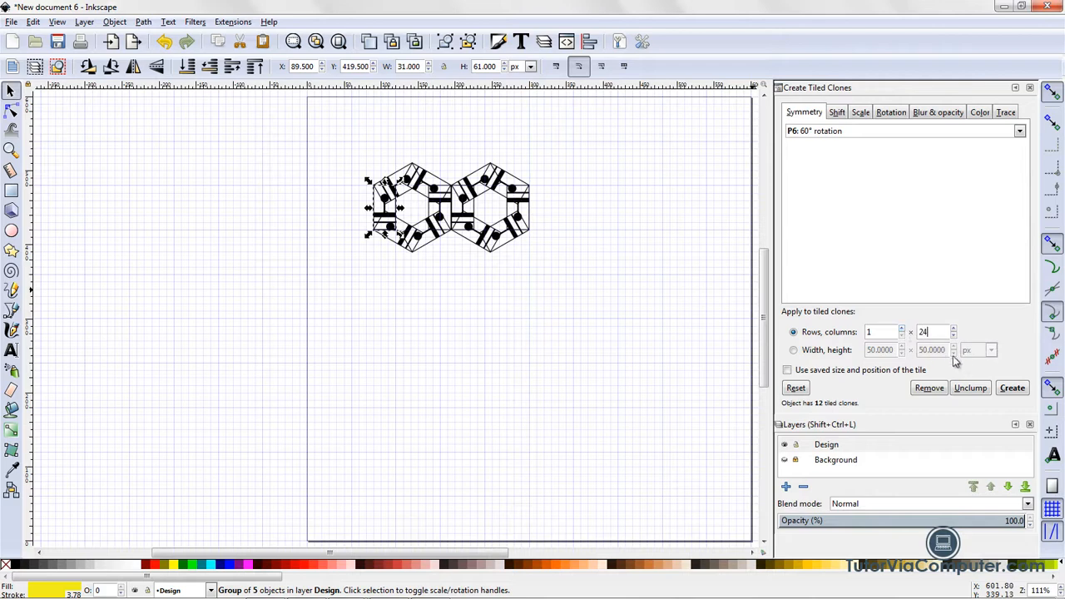
left_click(1007, 389)
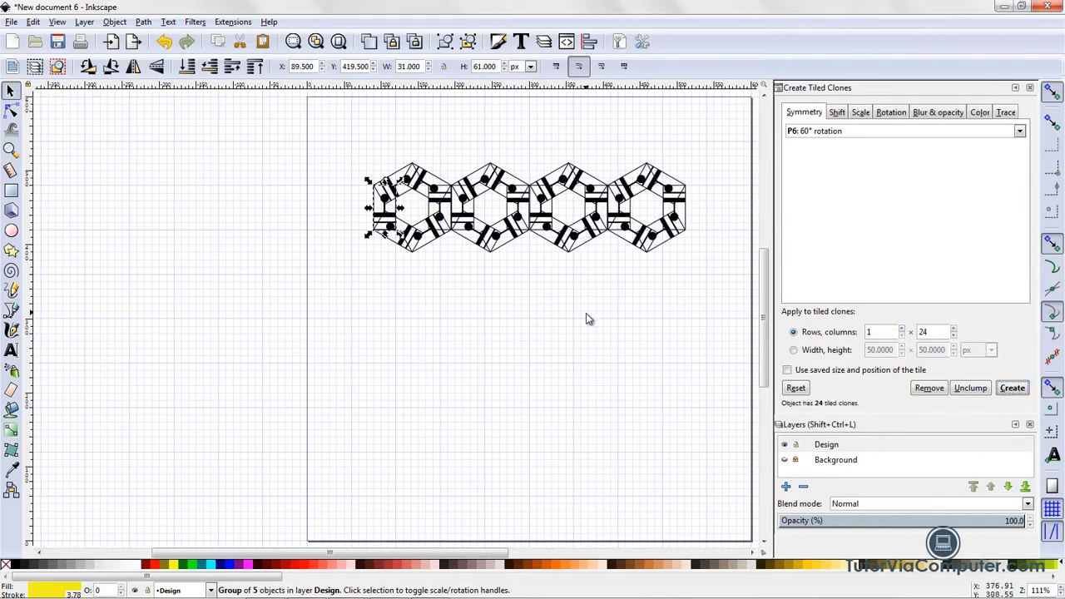
- Recreate the 24-column tiling with 2 rows, and again with 3 rows
double_click(872, 333)
type("2")
left_click(1011, 388)
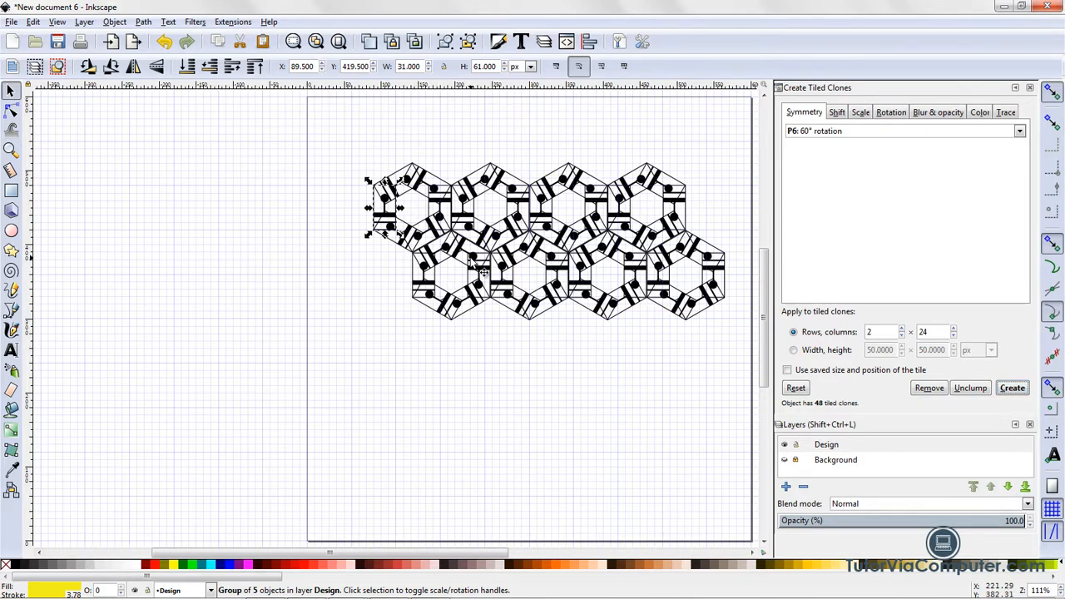
left_click(872, 332)
key("BackSpace")
type("3")
left_click(1012, 389)
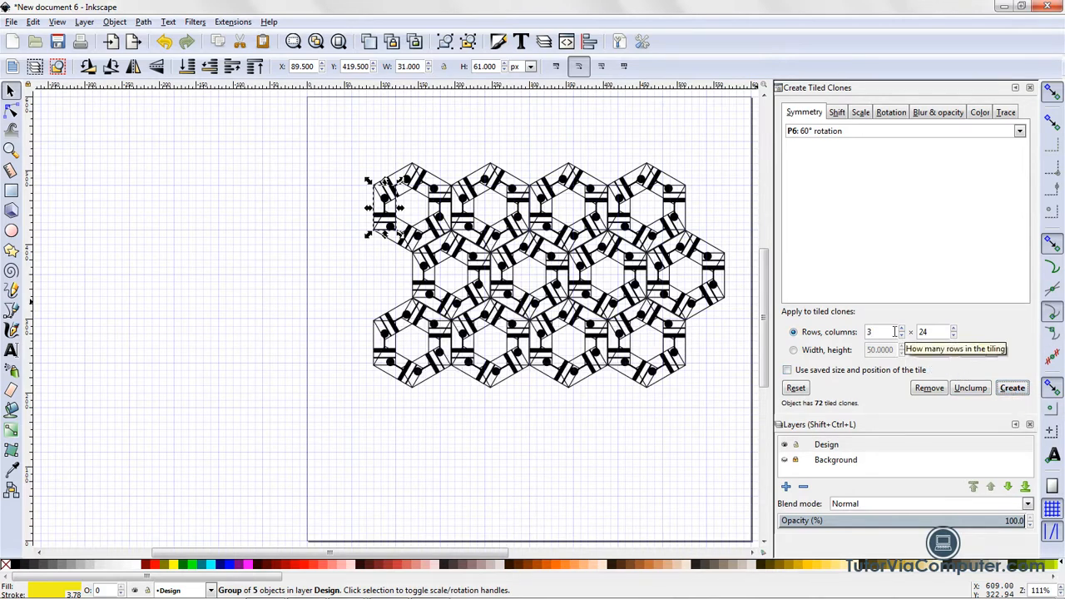
- Set the tiling to 4 rows and recreate the 24-column pattern of clones
double_click(869, 332)
type("4")
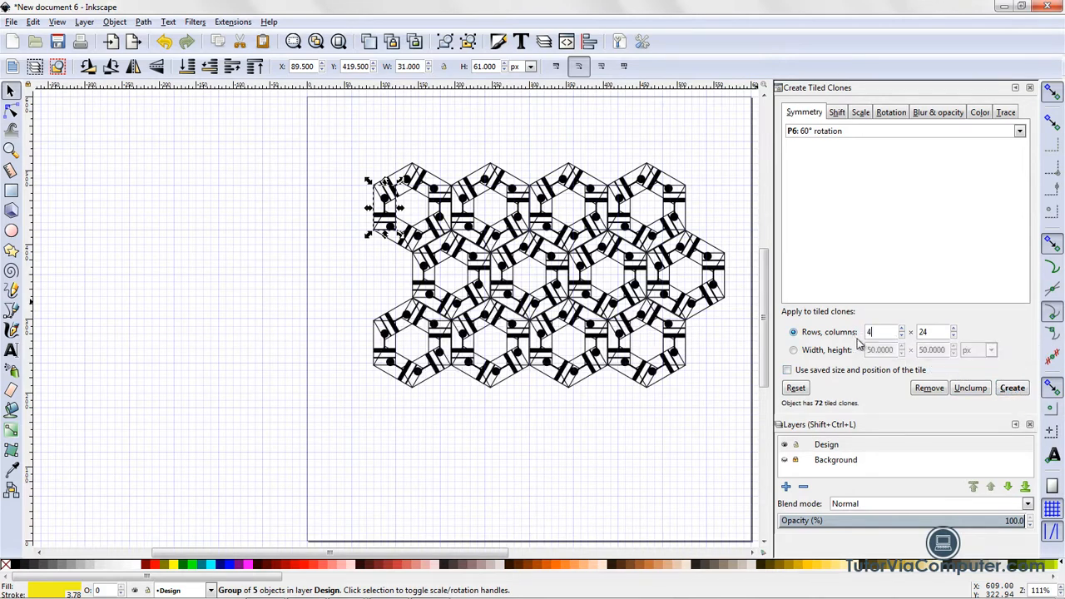
left_click(1011, 395)
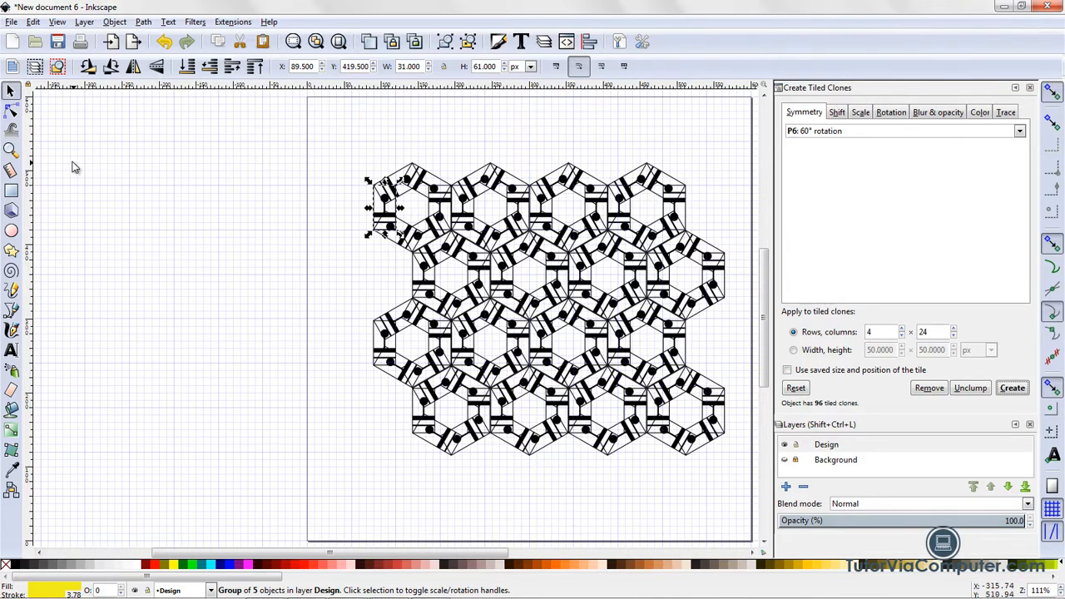
- Select the original tile together with all its tiled clones and group them into one object
left_click(11, 90)
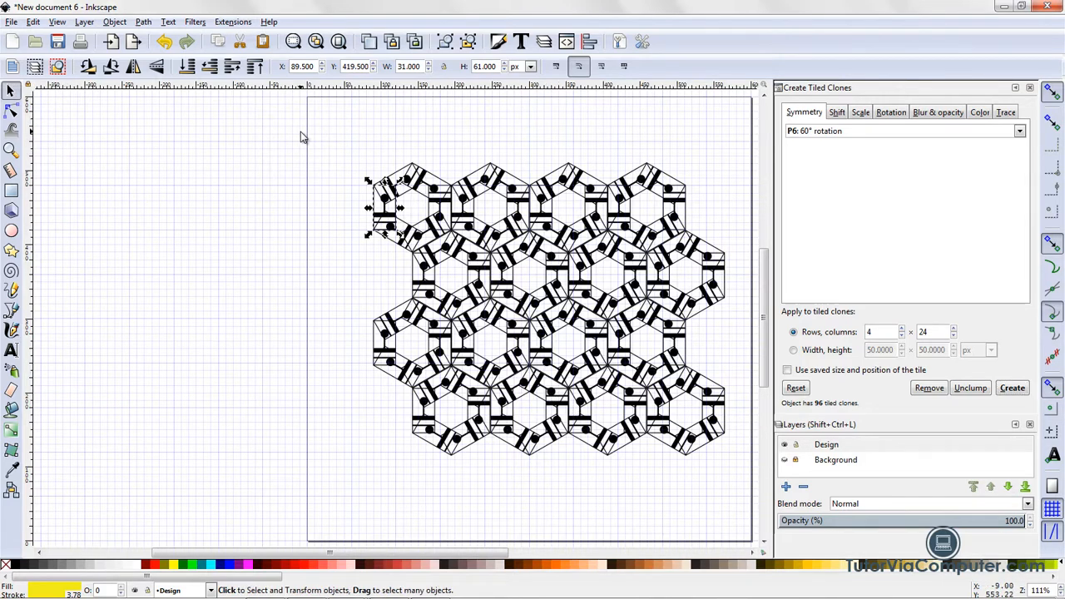
left_click_drag(301, 132, 720, 487)
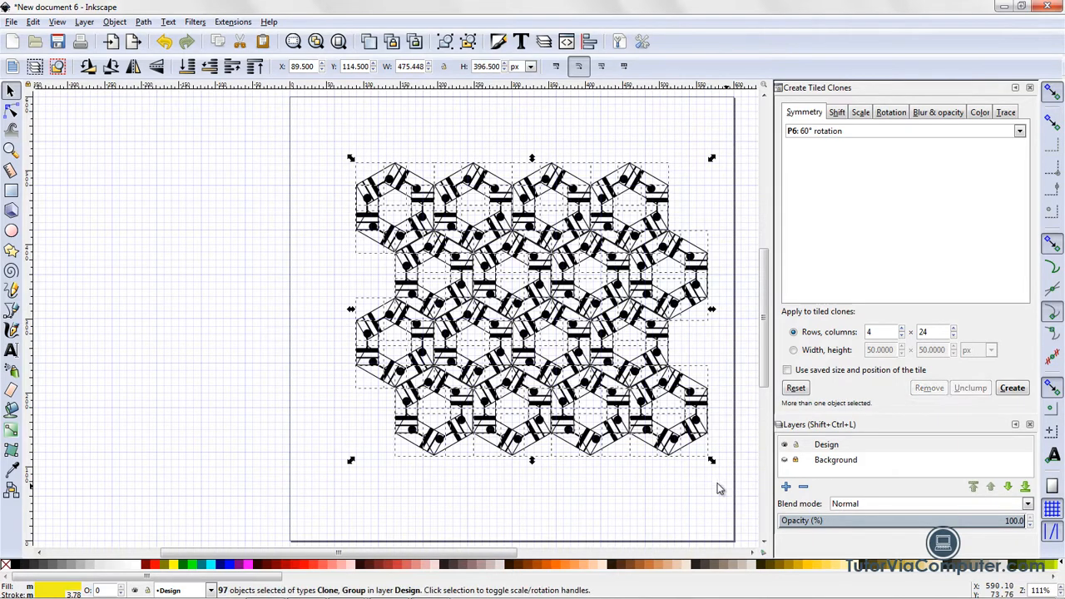
left_click(114, 21)
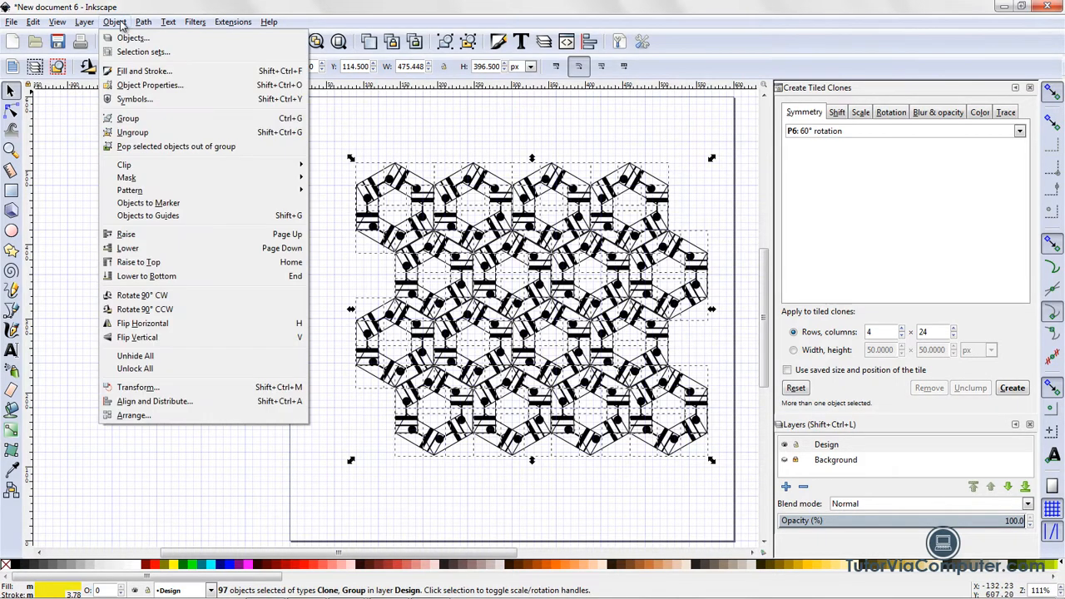
left_click(121, 113)
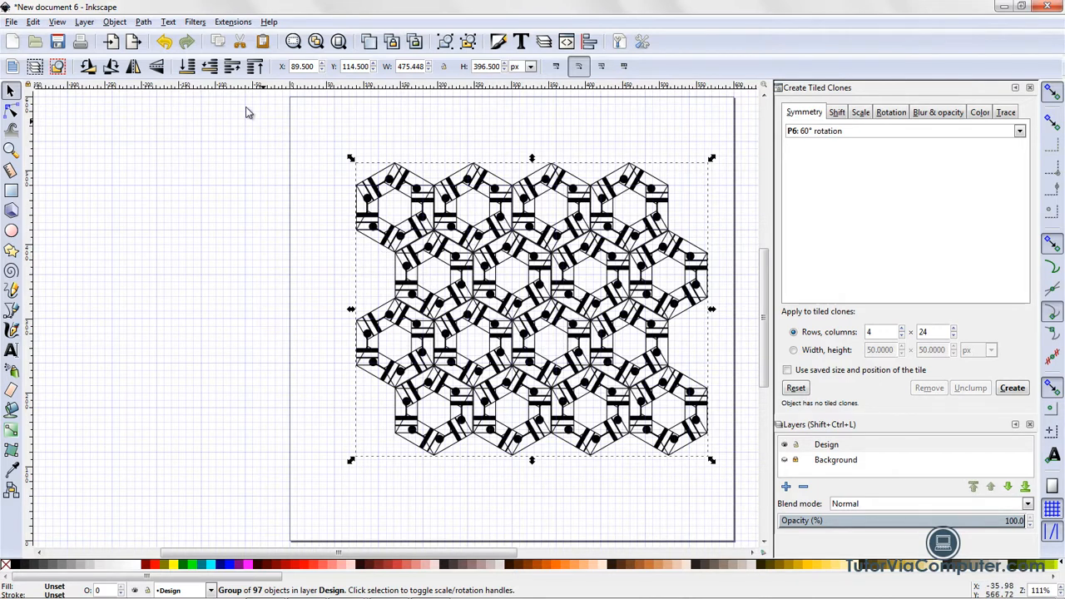
- Center the grouped pattern on the page along both the vertical and horizontal axes, and close the alignment settings
left_click(114, 23)
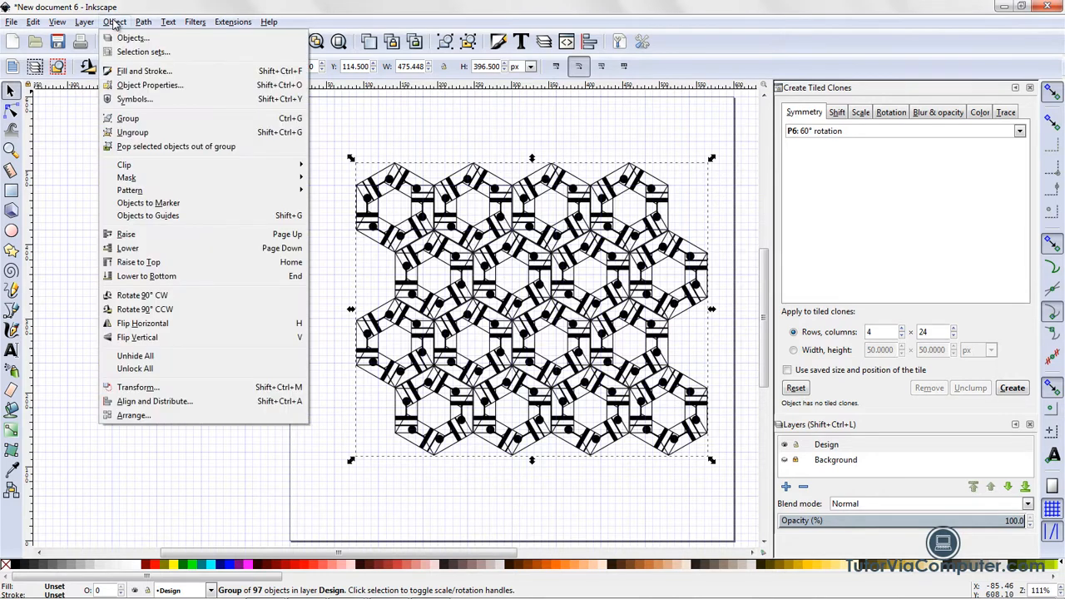
left_click(119, 402)
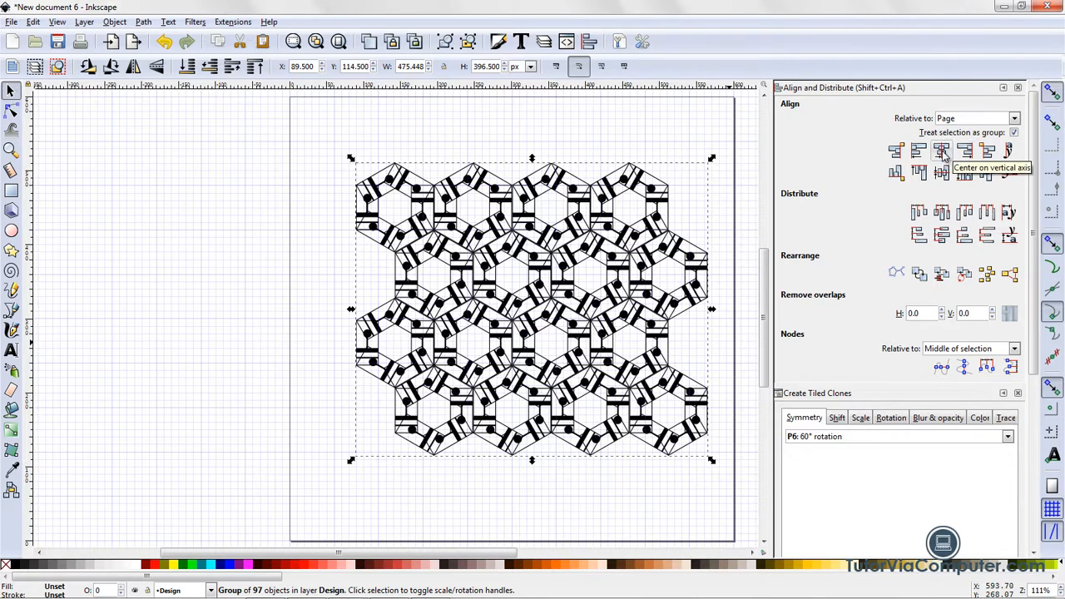
left_click(942, 154)
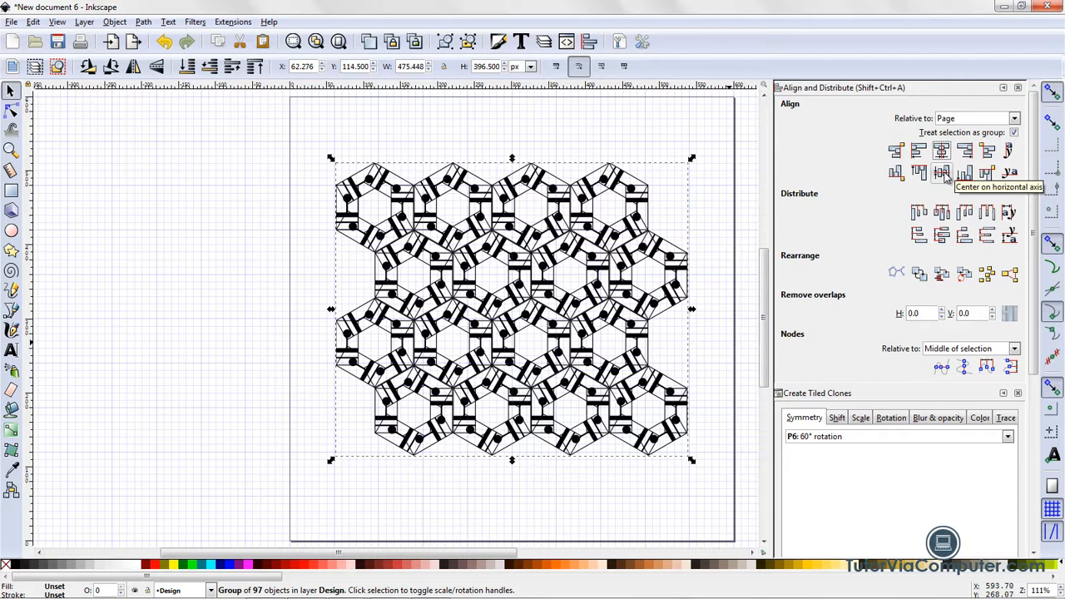
left_click(942, 172)
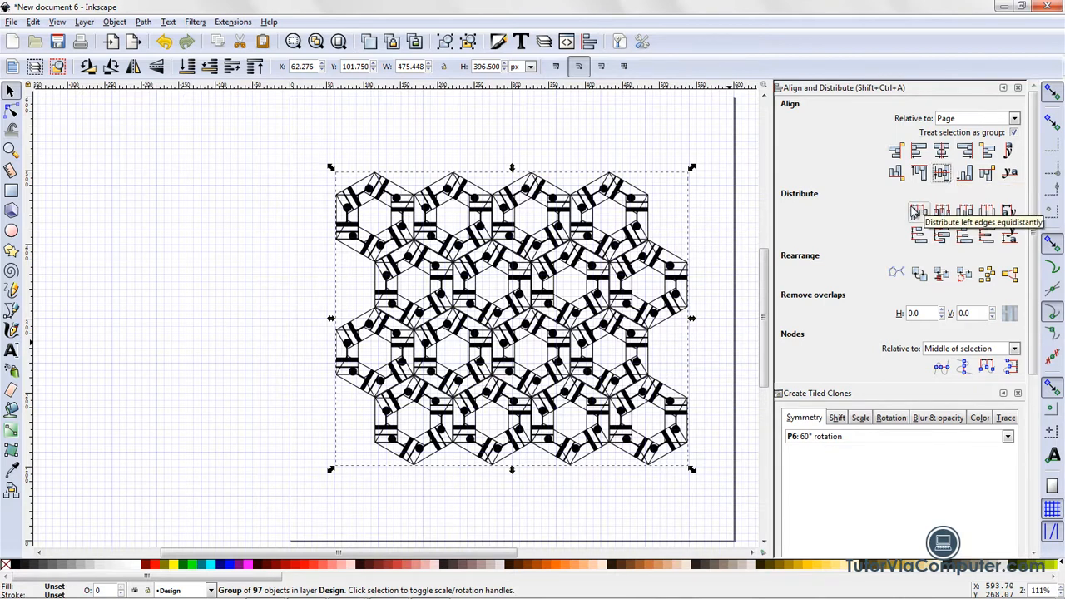
left_click(1018, 87)
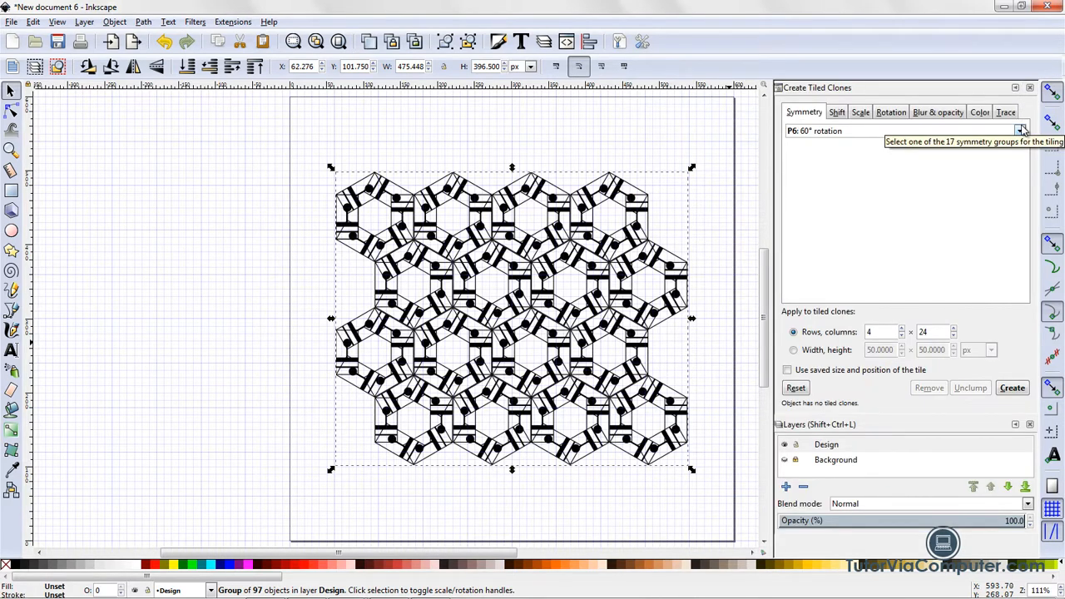
- Close the tiled clones settings and unhide the Background layer behind the pattern
left_click(1030, 88)
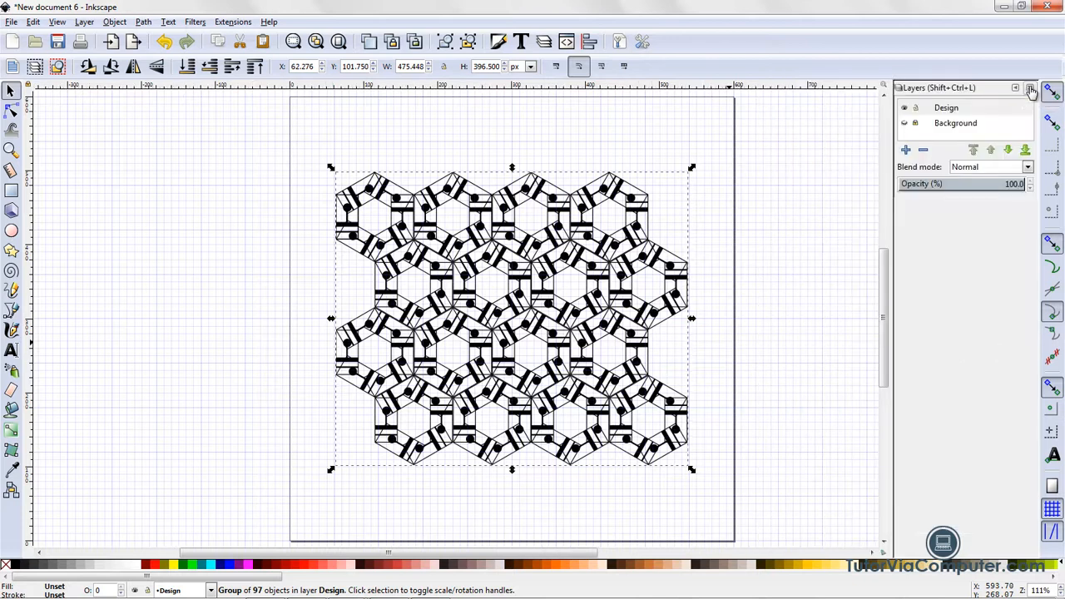
left_click(956, 127)
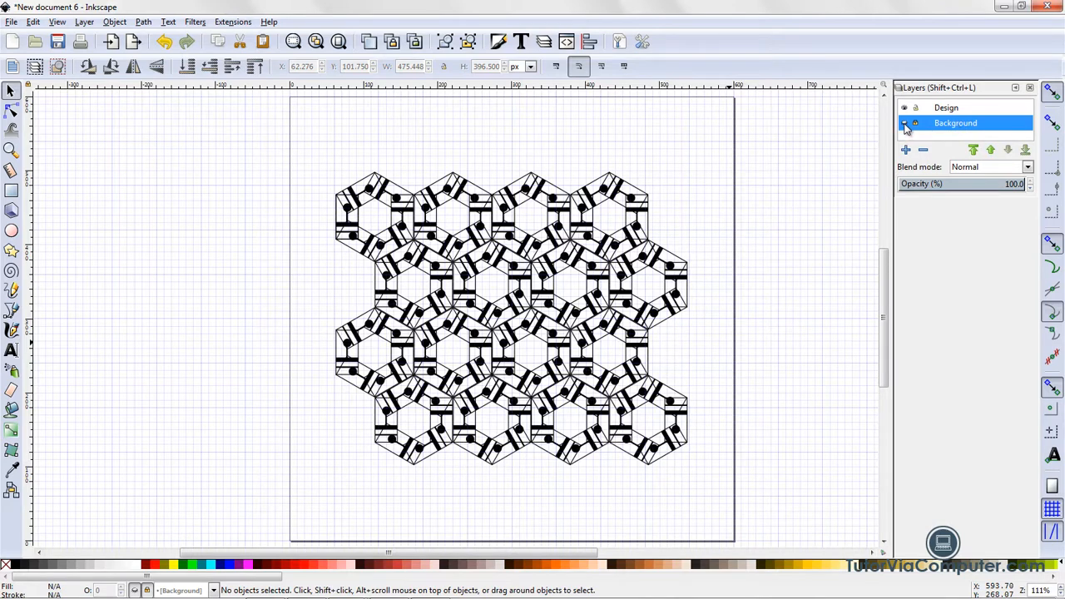
left_click(904, 123)
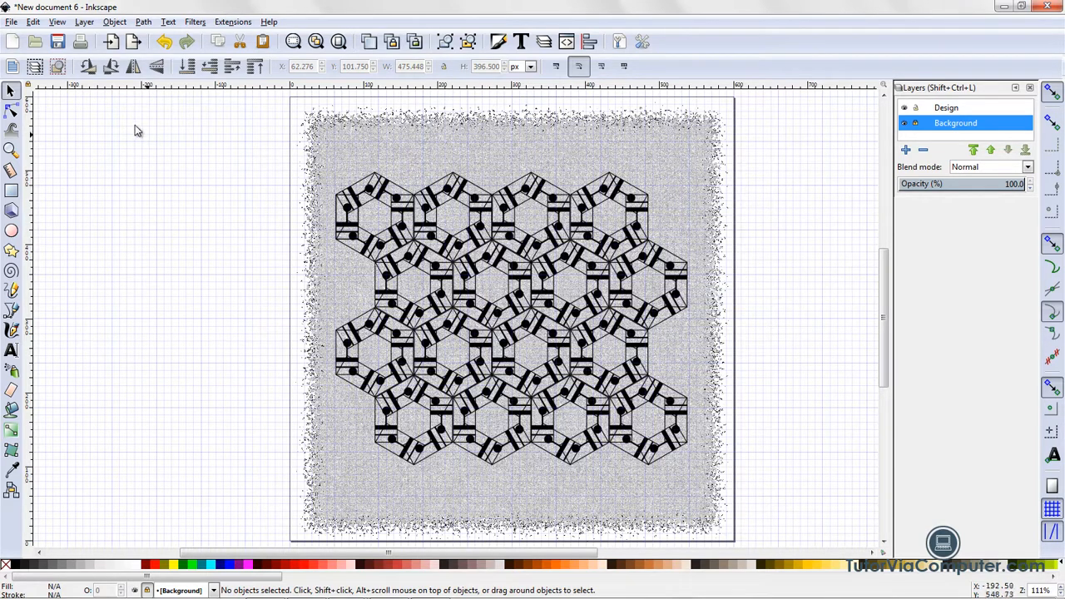
left_click(10, 23)
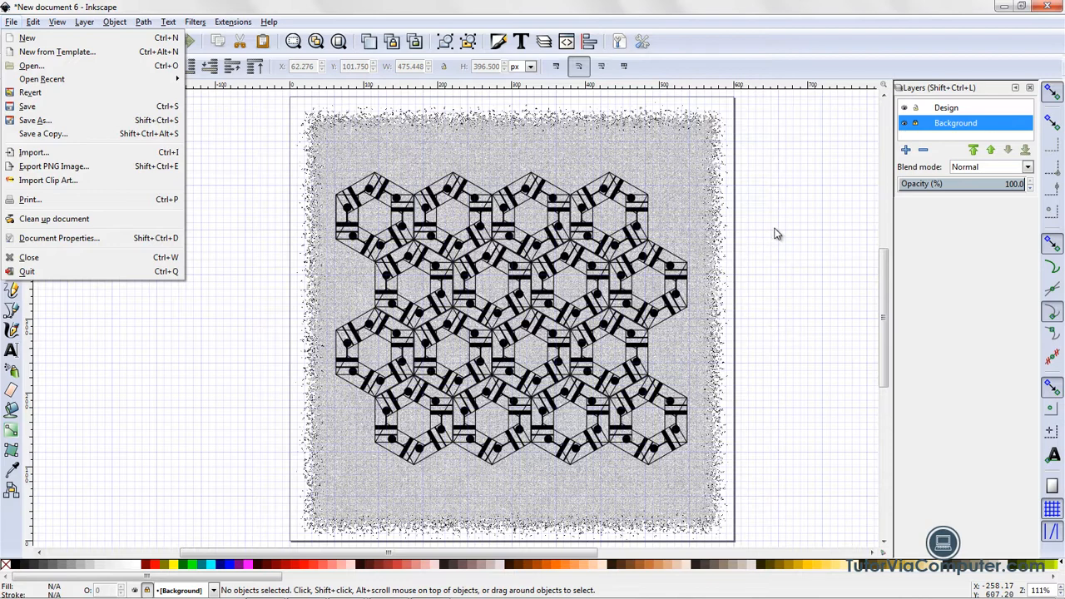
key("Escape")
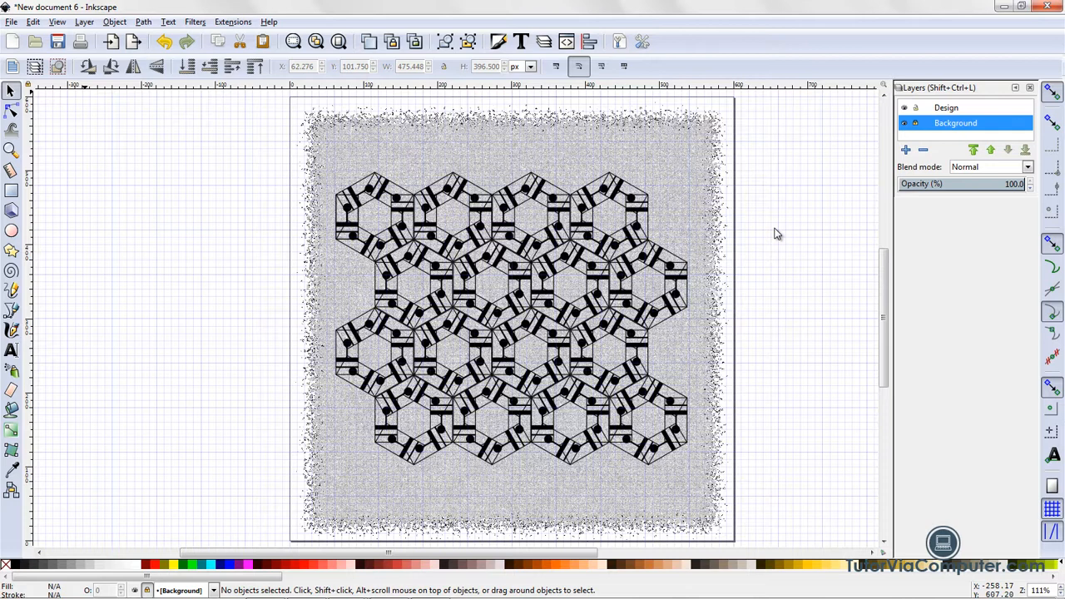